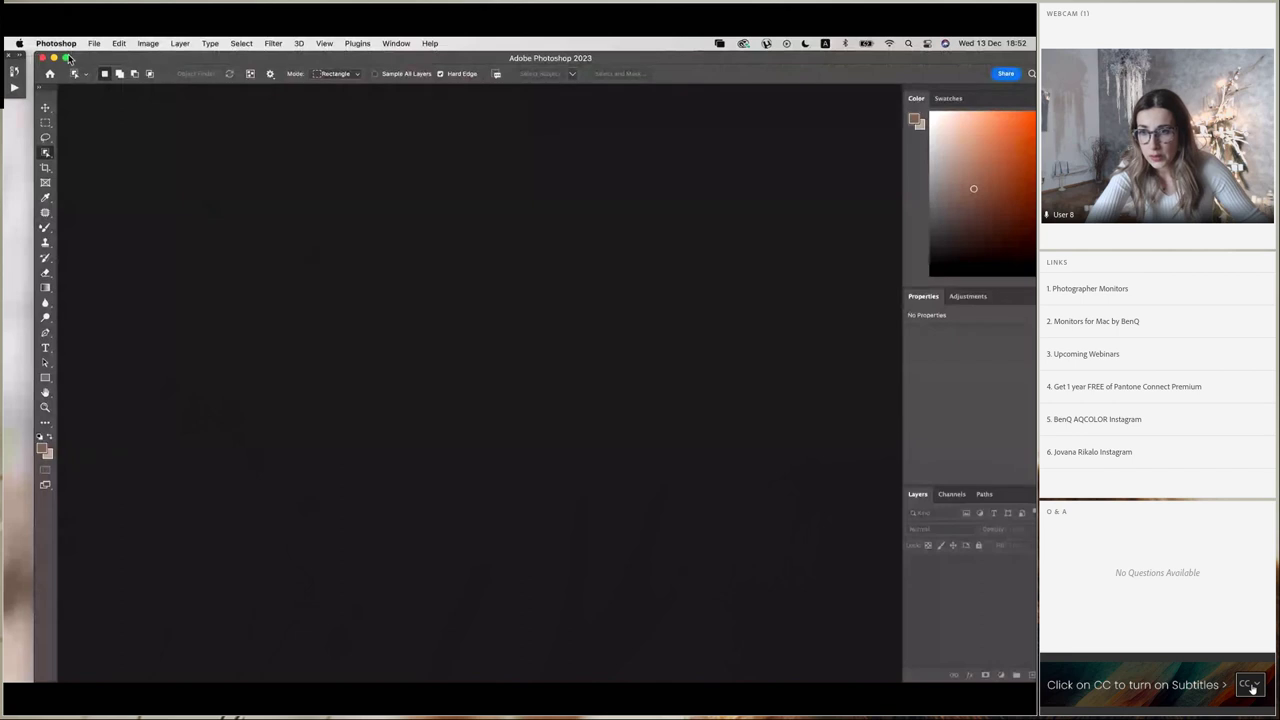
Open the raw photo Studio Session-430.CR2 from the Desktop folder.
{"action": "left_click", "coordinate": [93, 45]}
{"action": "left_click", "coordinate": [110, 77]}
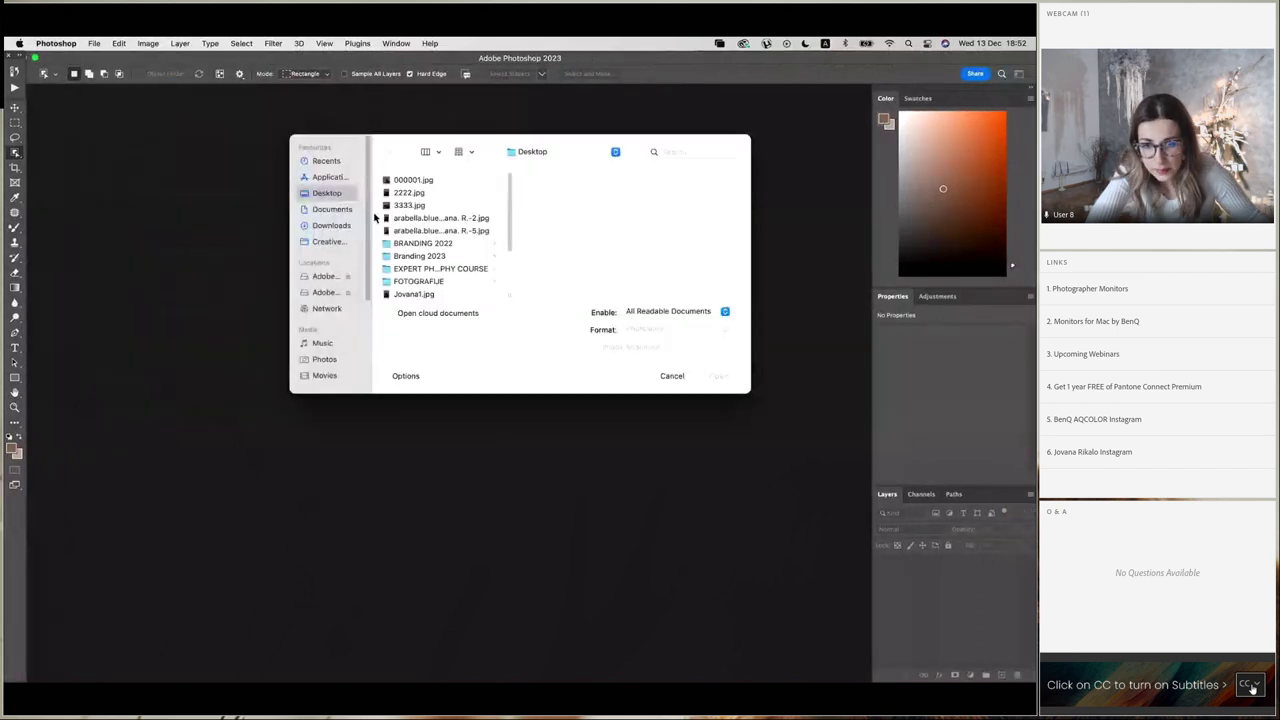
{"action": "scroll", "coordinate": [452, 240], "scroll_direction": "down", "scroll_amount": 3}
{"action": "left_click", "coordinate": [470, 262]}
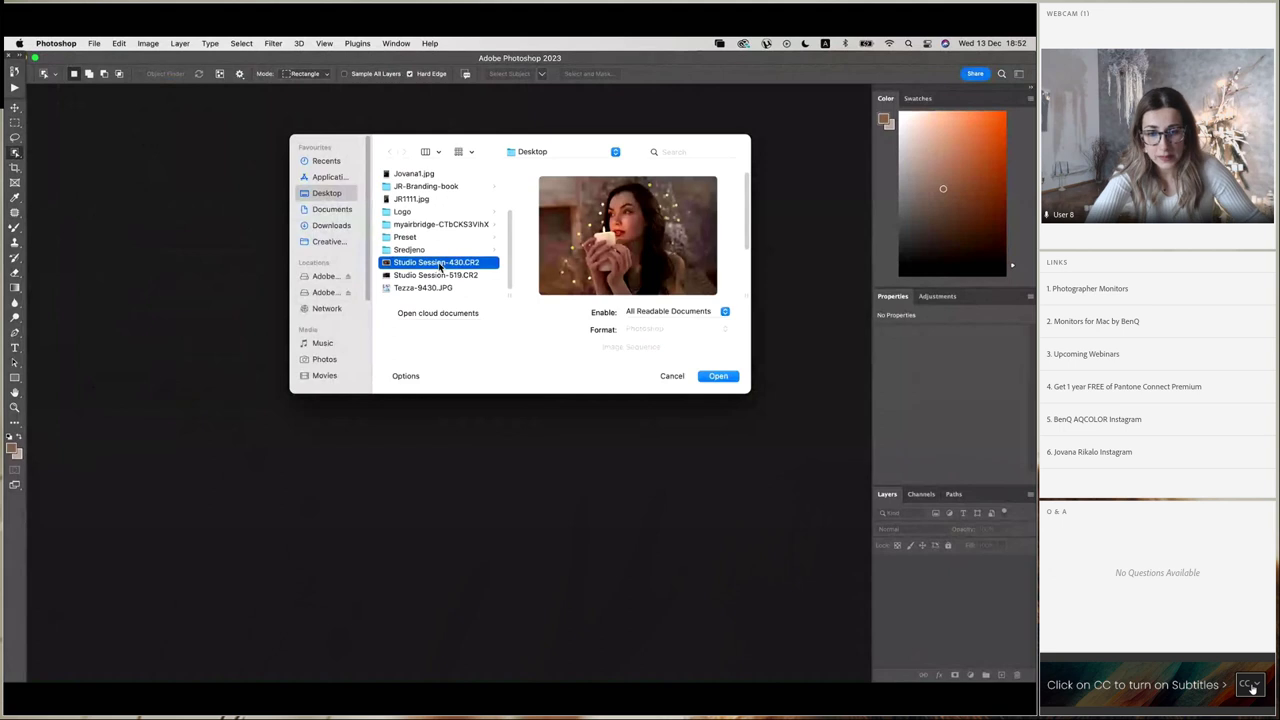
{"action": "double_click", "coordinate": [455, 265]}
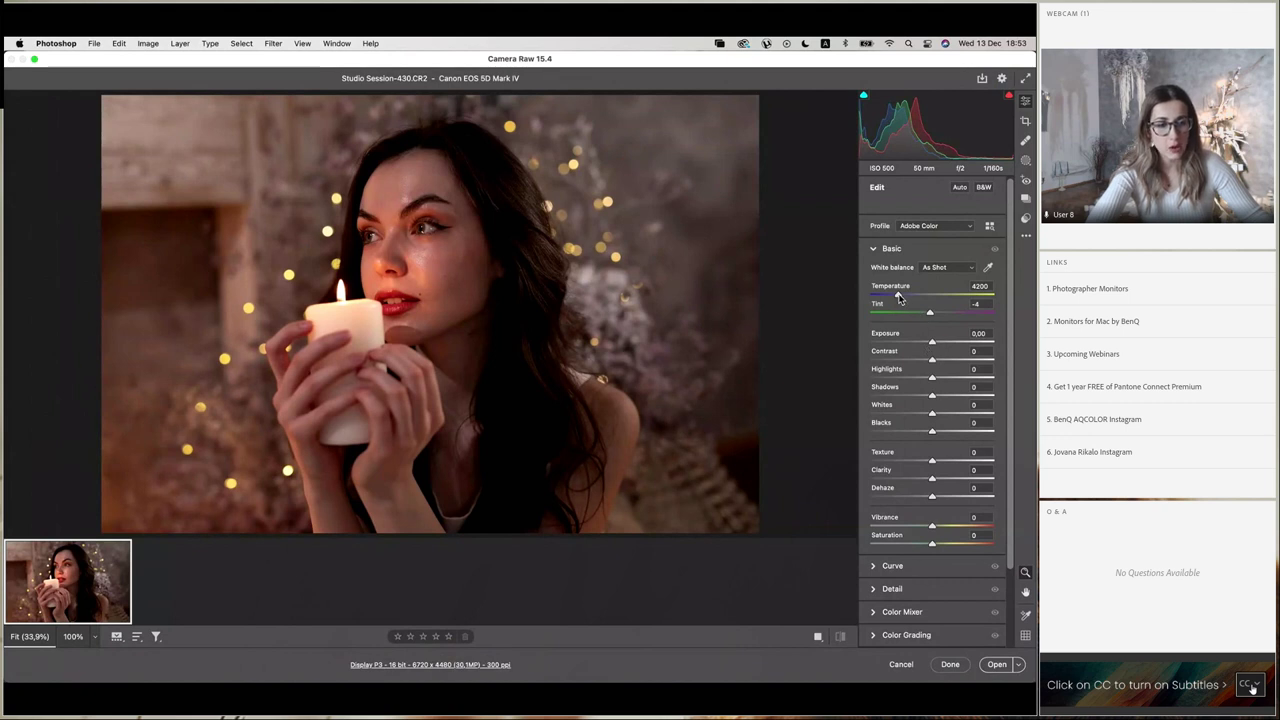
Set the raw photo's temperature to 3450, exposure to -0.10 and contrast to -8, adjust highlights and shadows, and open it for retouching.
{"action": "left_click_drag", "start_coordinate": [898, 296], "coordinate": [891, 297]}
{"action": "left_click_drag", "start_coordinate": [940, 344], "coordinate": [931, 343]}
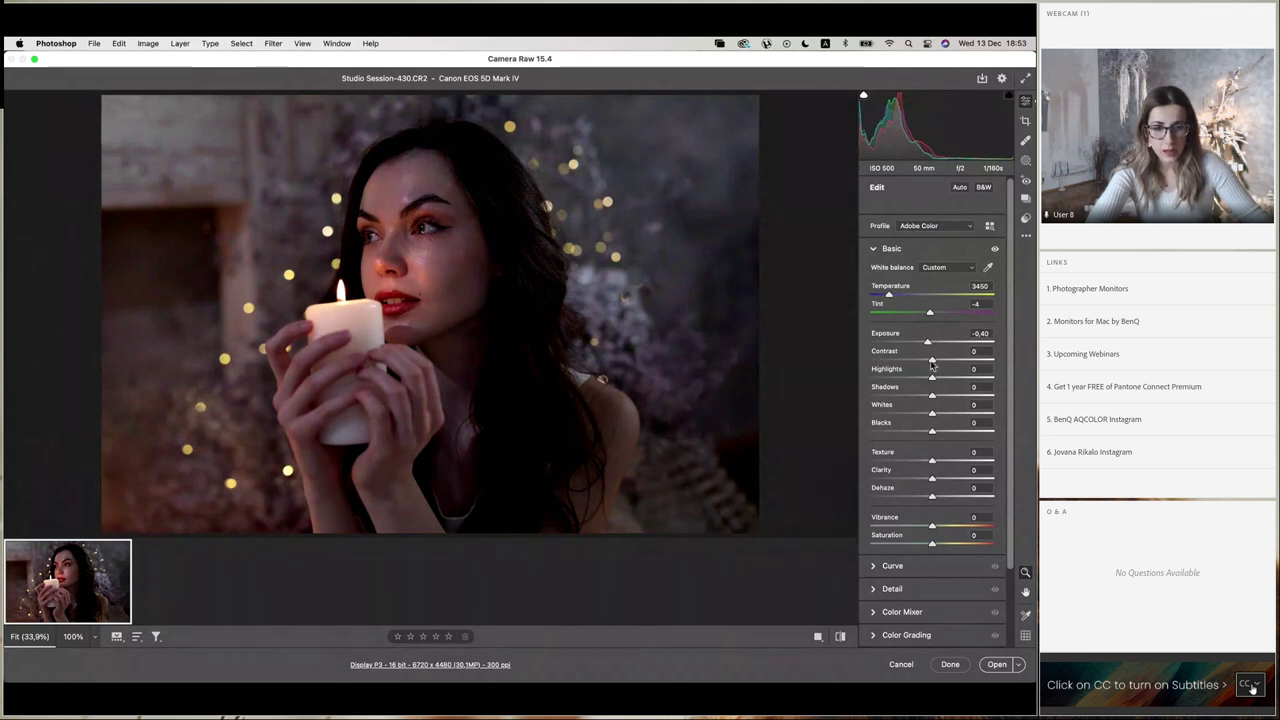
{"action": "left_click_drag", "start_coordinate": [931, 364], "coordinate": [932, 347]}
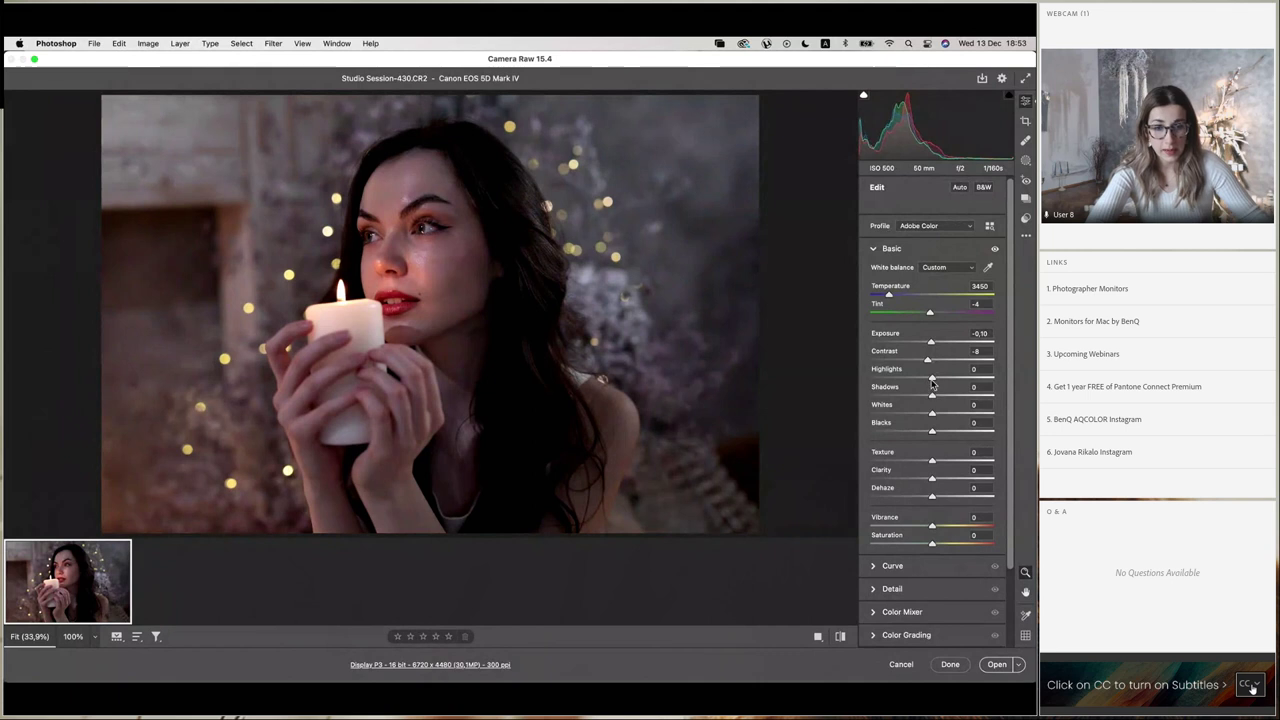
{"action": "mouse_move", "coordinate": [931, 377]}
{"action": "left_mouse_down"}
{"action": "mouse_move", "coordinate": [1005, 370]}
{"action": "mouse_move", "coordinate": [915, 376]}
{"action": "mouse_move", "coordinate": [942, 398]}
{"action": "left_mouse_up"}
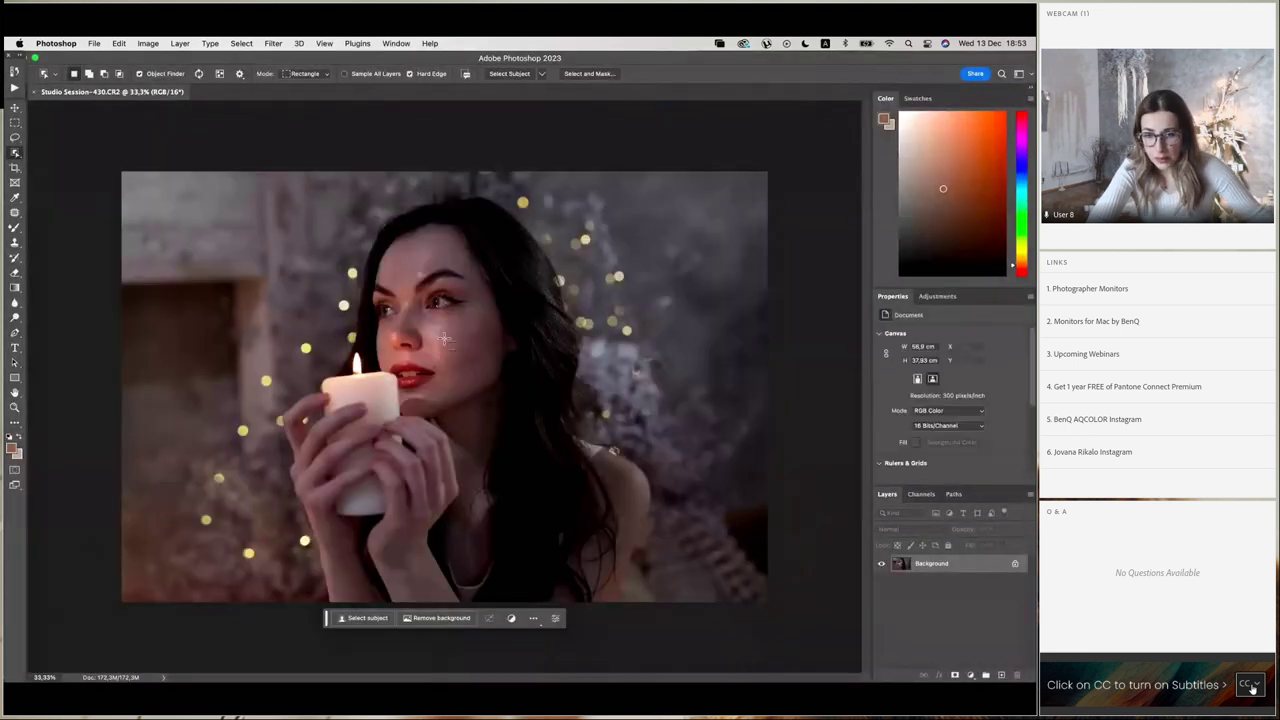
Activate the Patch tool for retouching the woman's face at 66.7% magnification.
{"action": "left_click", "coordinate": [15, 407]}
{"action": "left_click", "coordinate": [74, 73]}
{"action": "left_click", "coordinate": [447, 352]}
{"action": "left_click", "coordinate": [447, 352]}
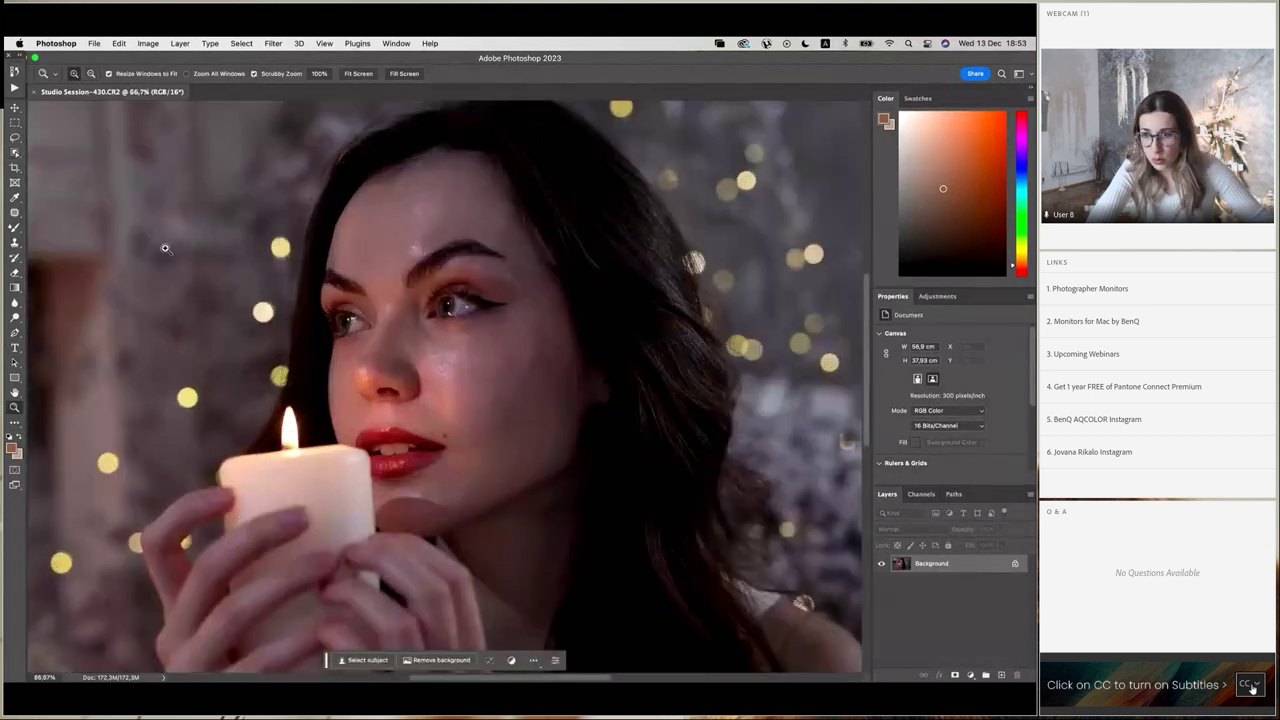
{"action": "left_click", "coordinate": [14, 214]}
{"action": "left_click", "coordinate": [14, 214]}
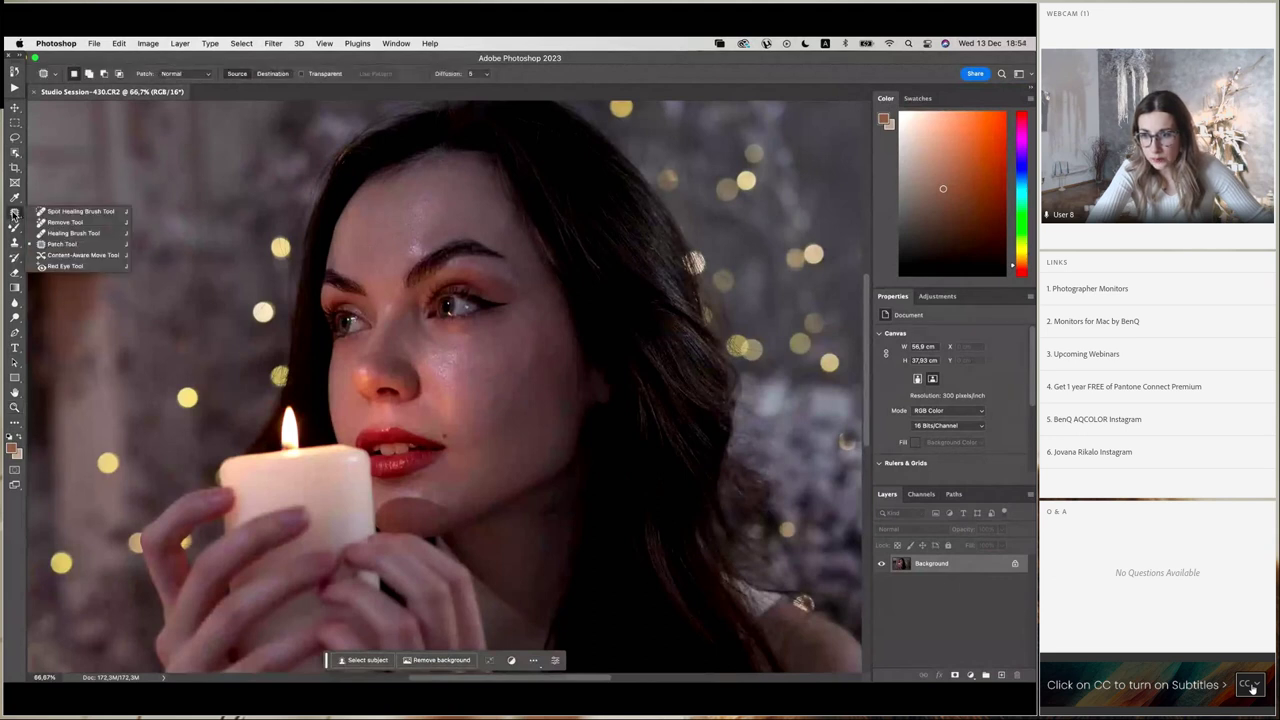
{"action": "left_click", "coordinate": [66, 245]}
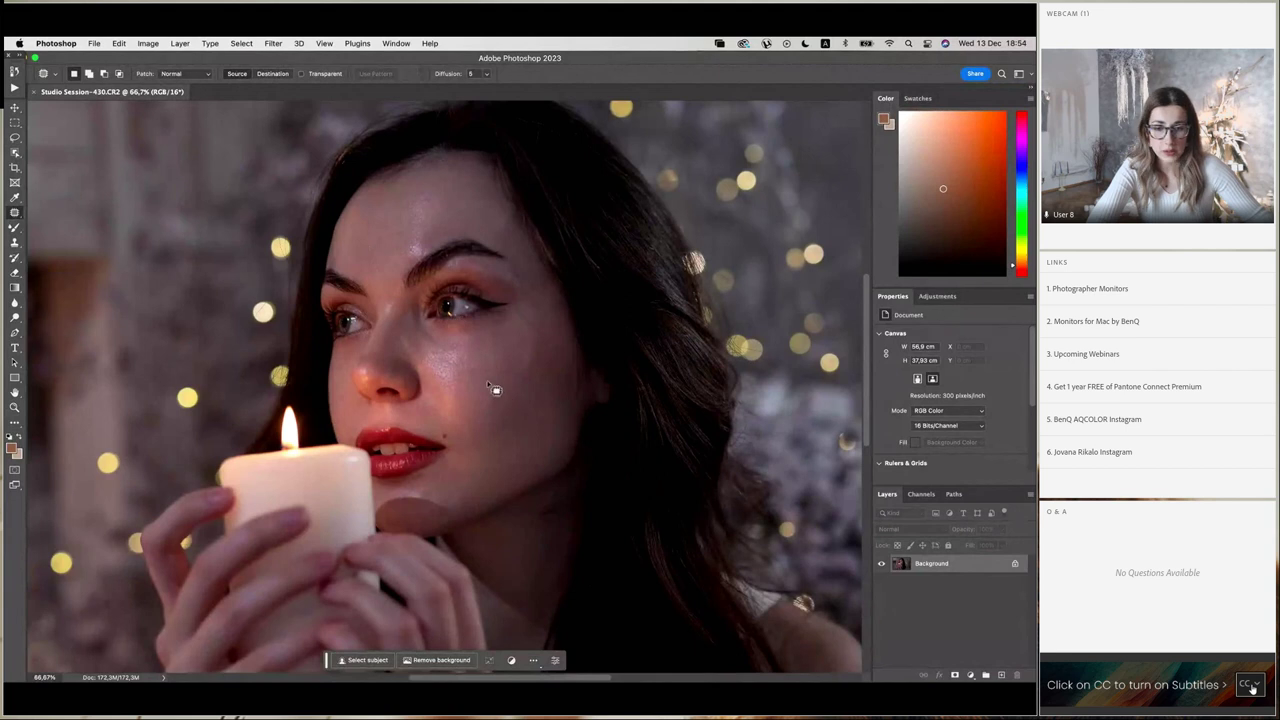
Convert the locked background into a regular layer and duplicate it within the same document.
{"action": "double_click", "coordinate": [930, 564]}
{"action": "key", "text": "Return"}
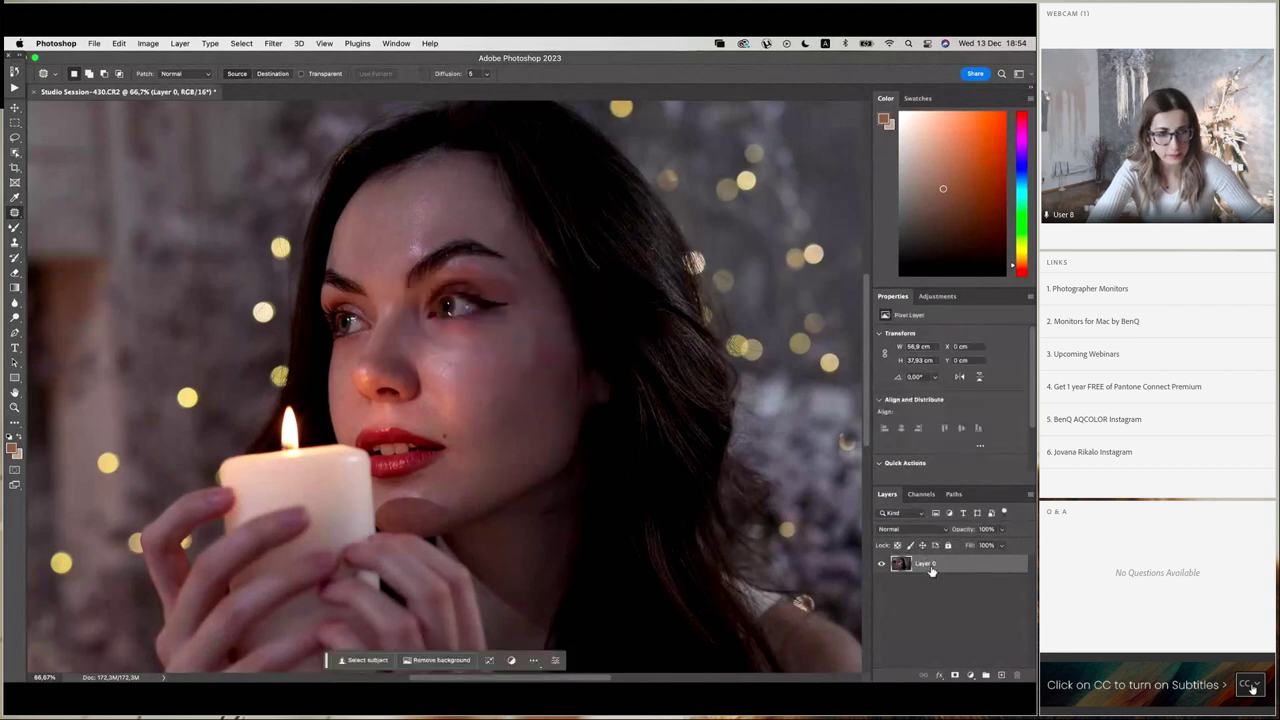
{"action": "right_click", "coordinate": [930, 568]}
{"action": "left_click", "coordinate": [985, 308]}
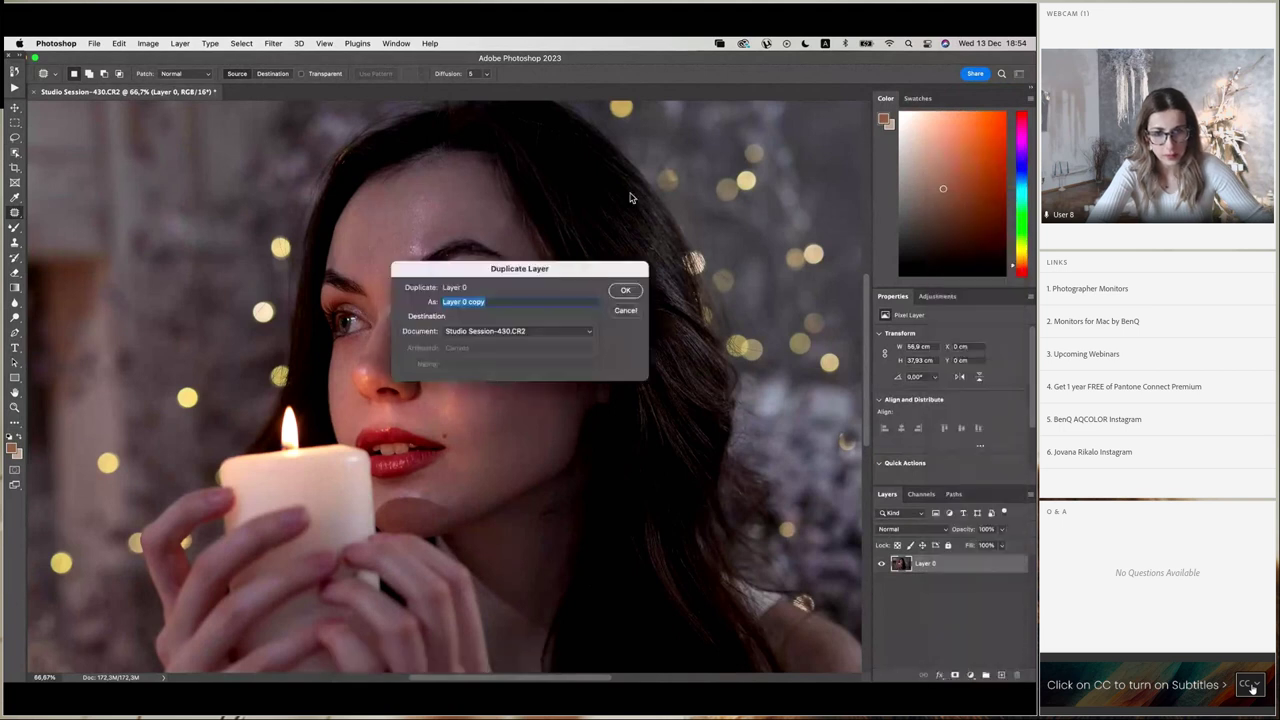
{"action": "left_click", "coordinate": [629, 294]}
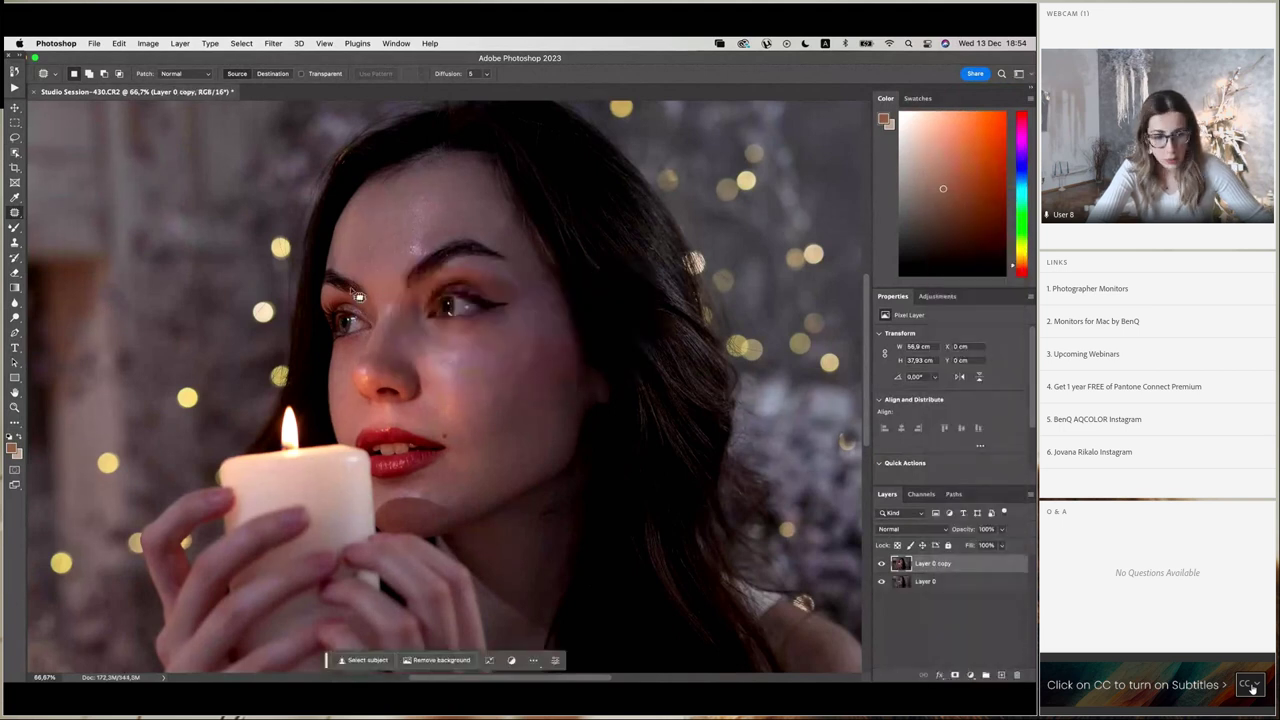
Set the duplicate layer's opacity to 66% and patch the skin blemishes on the woman's cheek.
{"action": "left_click_drag", "start_coordinate": [1002, 534], "coordinate": [983, 544]}
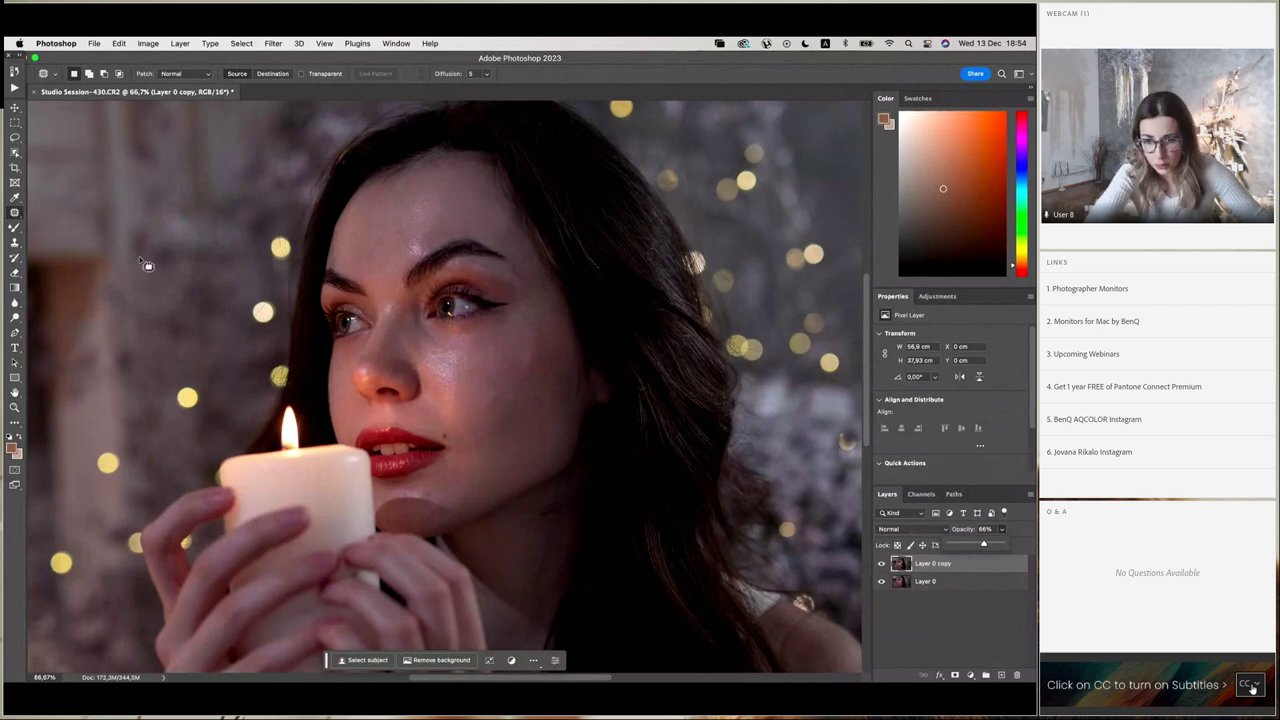
{"action": "left_click", "coordinate": [506, 399]}
{"action": "left_click_drag", "start_coordinate": [499, 400], "coordinate": [505, 406]}
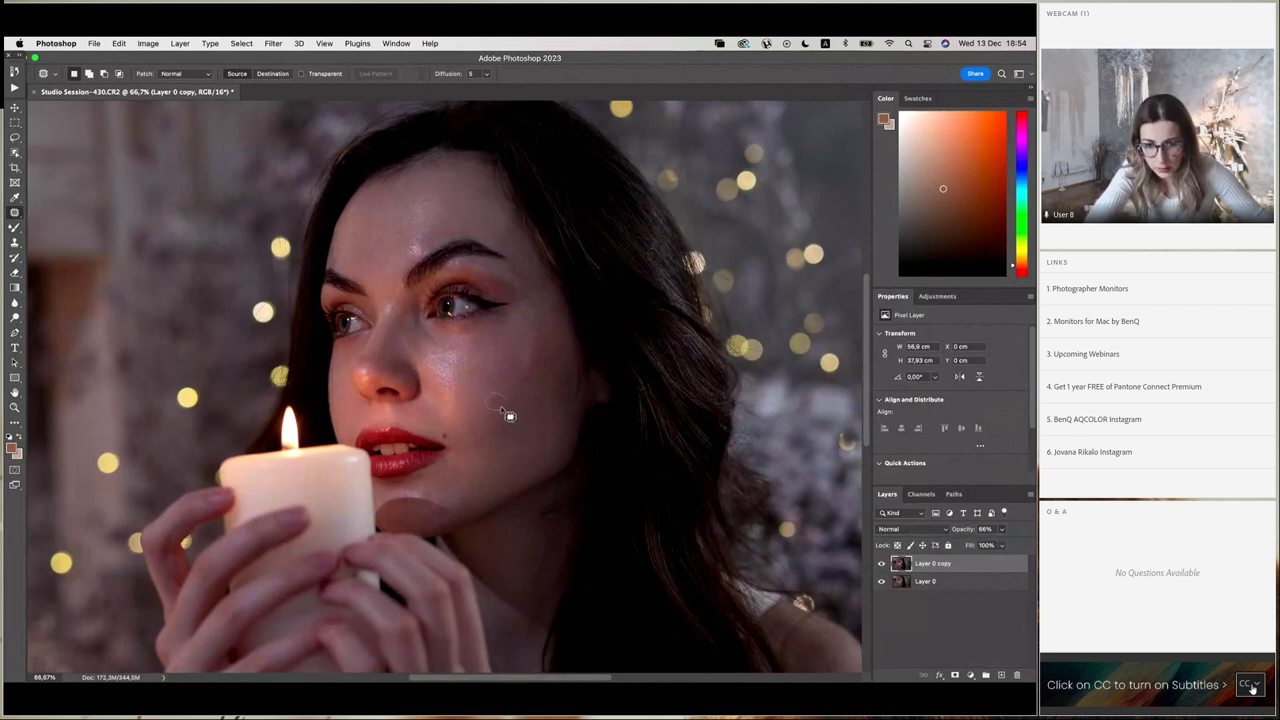
{"action": "left_click", "coordinate": [536, 396]}
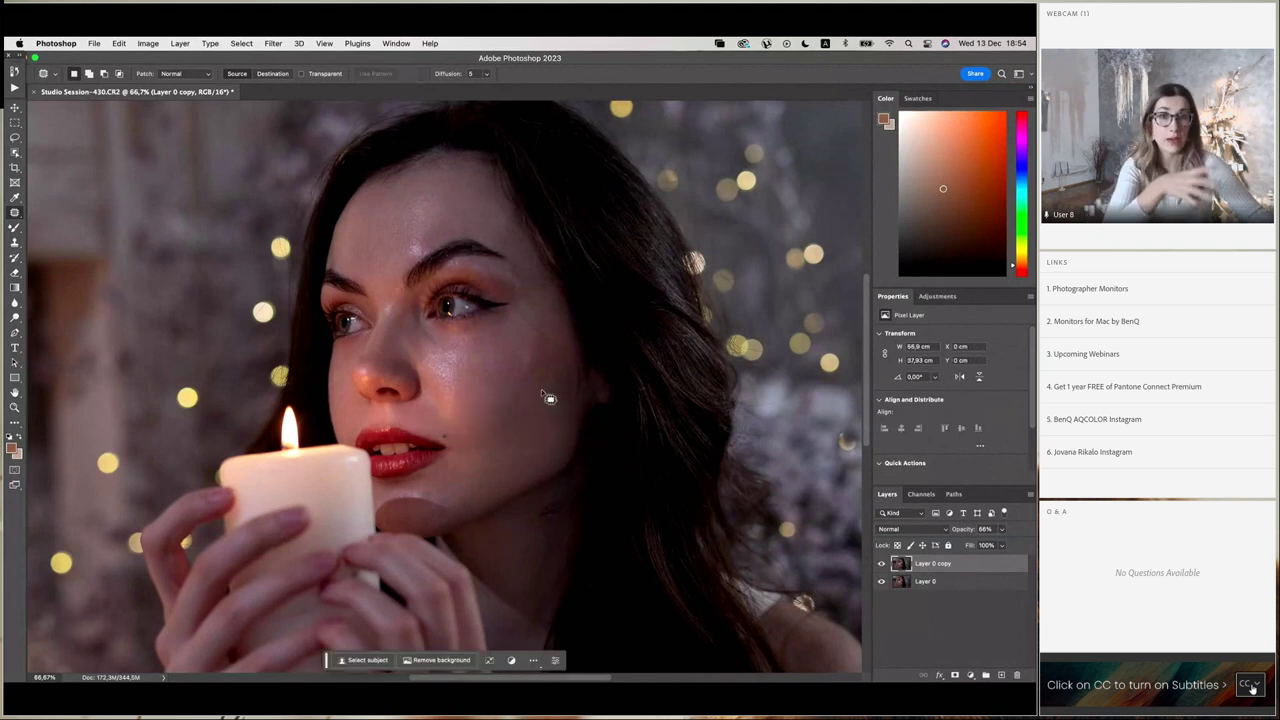
{"action": "mouse_move", "coordinate": [541, 411]}
{"action": "left_mouse_down"}
{"action": "mouse_move", "coordinate": [520, 408]}
{"action": "mouse_move", "coordinate": [538, 428]}
{"action": "mouse_move", "coordinate": [569, 423]}
{"action": "mouse_move", "coordinate": [534, 363]}
{"action": "mouse_move", "coordinate": [530, 388]}
{"action": "mouse_move", "coordinate": [537, 343]}
{"action": "mouse_move", "coordinate": [537, 354]}
{"action": "left_mouse_up"}
{"action": "left_click", "coordinate": [512, 384]}
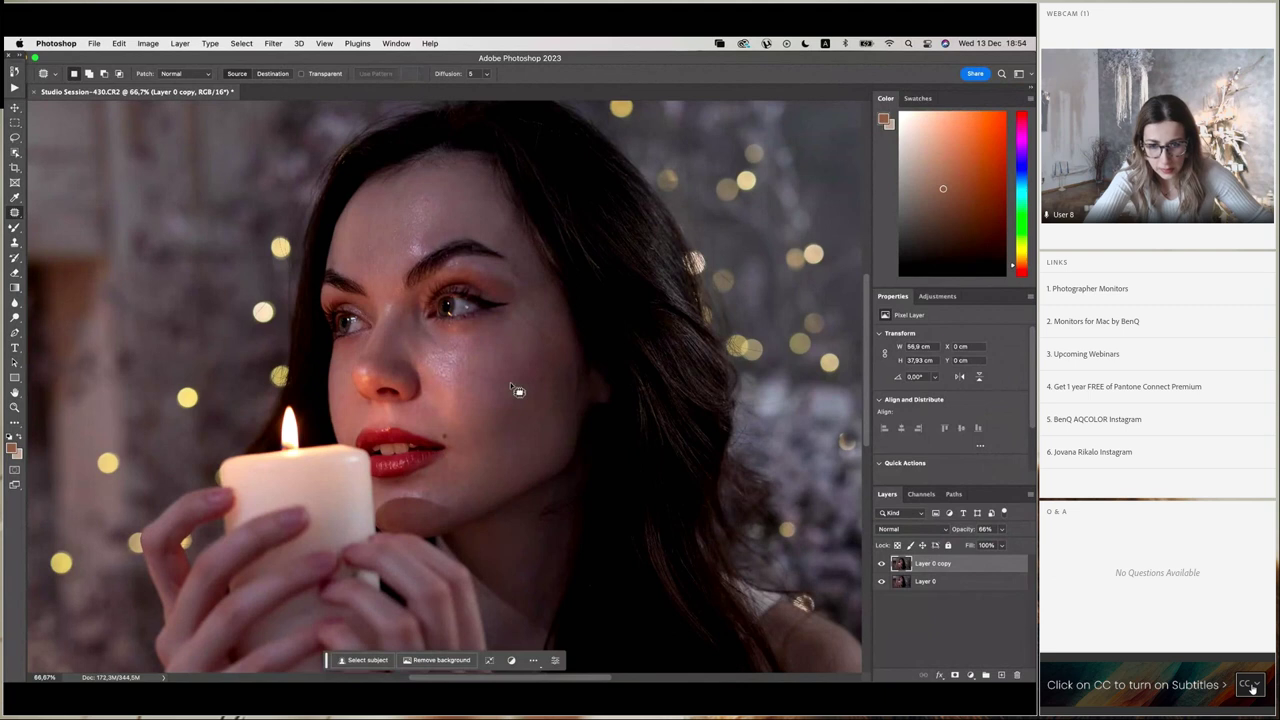
Patch the dark mole beside the mouth and the uneven skin on the lower cheek.
{"action": "left_click", "coordinate": [448, 435]}
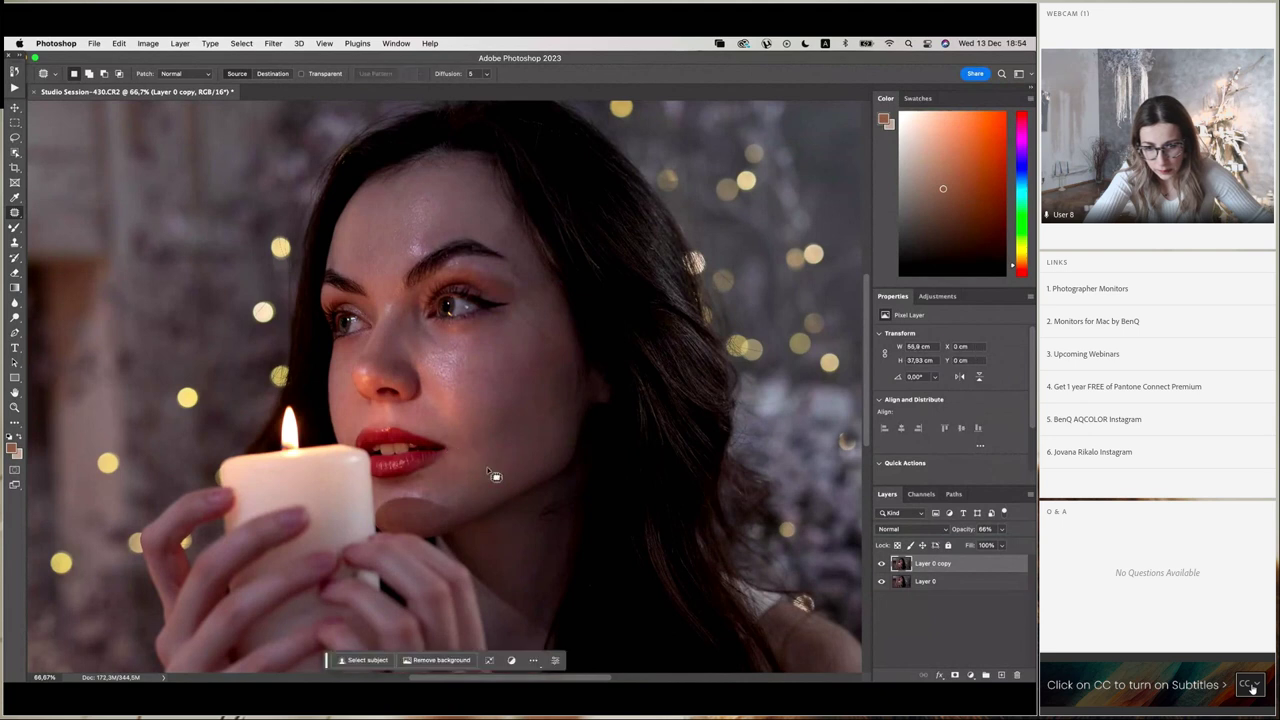
{"action": "left_click_drag", "start_coordinate": [501, 436], "coordinate": [500, 468]}
{"action": "key", "text": "super+d"}
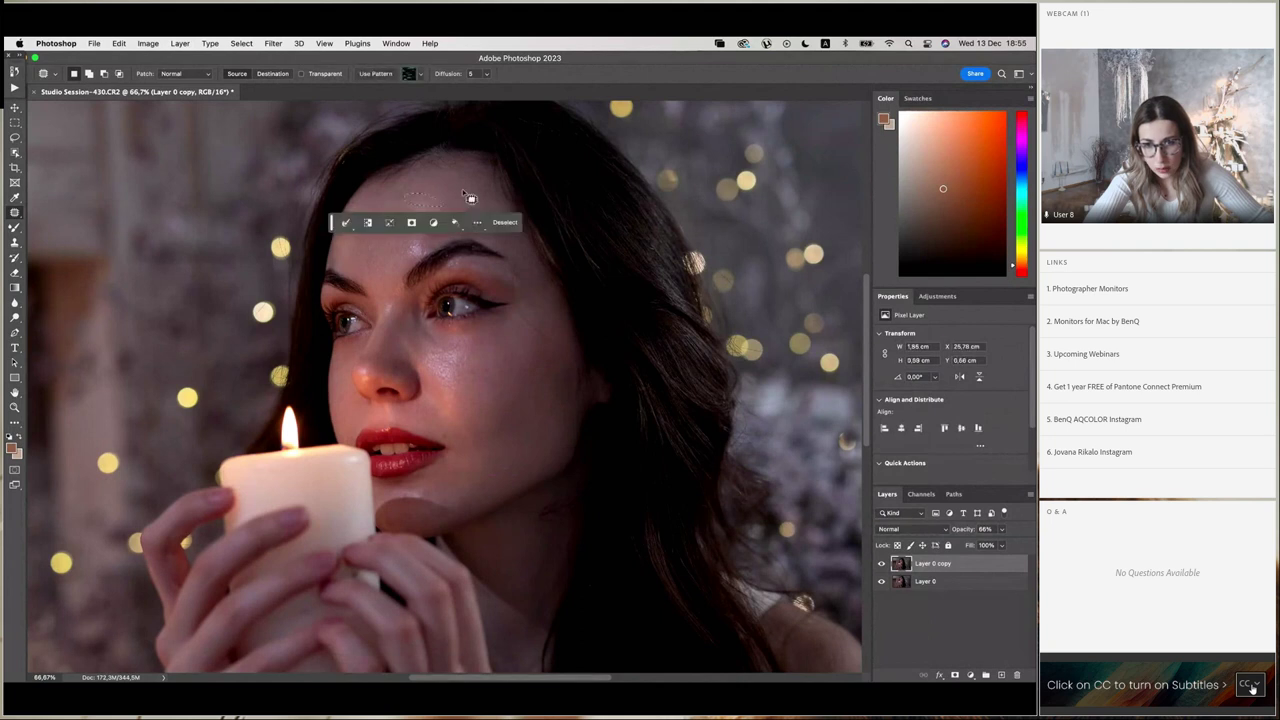
Patch the uneven skin areas on the forehead and under the woman's eye.
{"action": "mouse_move", "coordinate": [436, 213]}
{"action": "left_mouse_down"}
{"action": "mouse_move", "coordinate": [396, 224]}
{"action": "mouse_move", "coordinate": [407, 248]}
{"action": "mouse_move", "coordinate": [372, 238]}
{"action": "left_mouse_up"}
{"action": "left_click", "coordinate": [384, 212]}
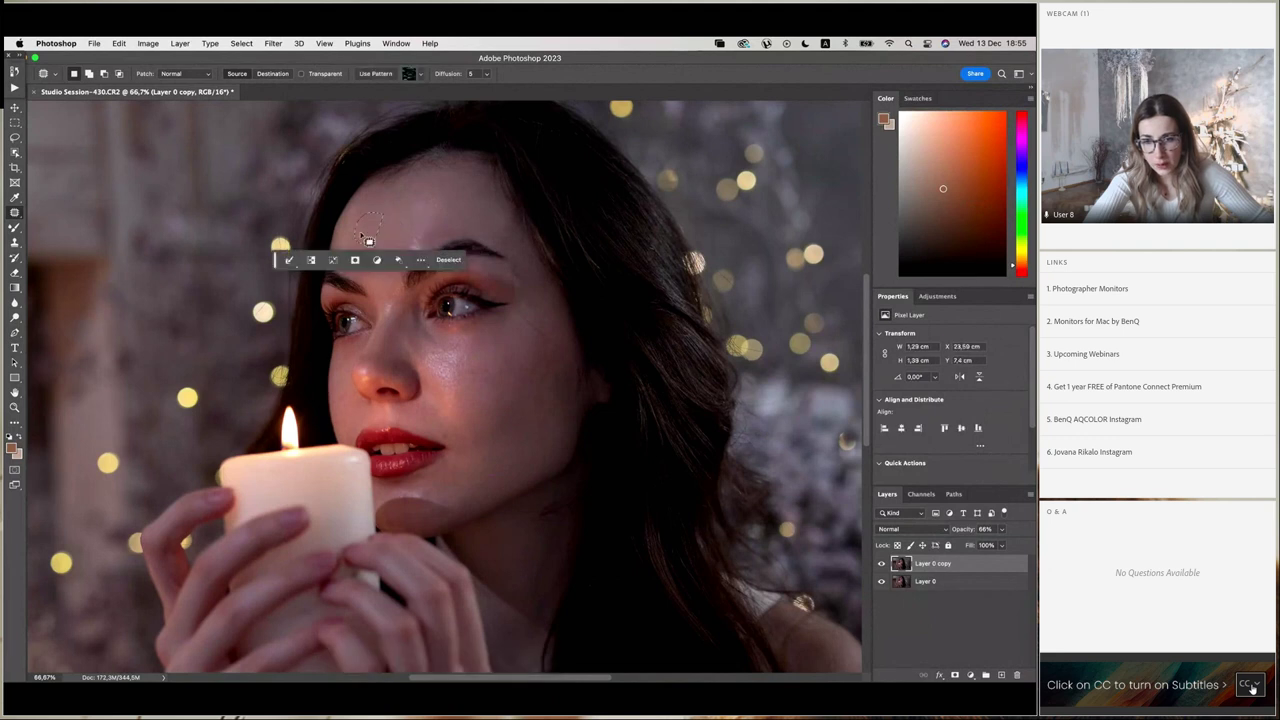
{"action": "left_click", "coordinate": [420, 221]}
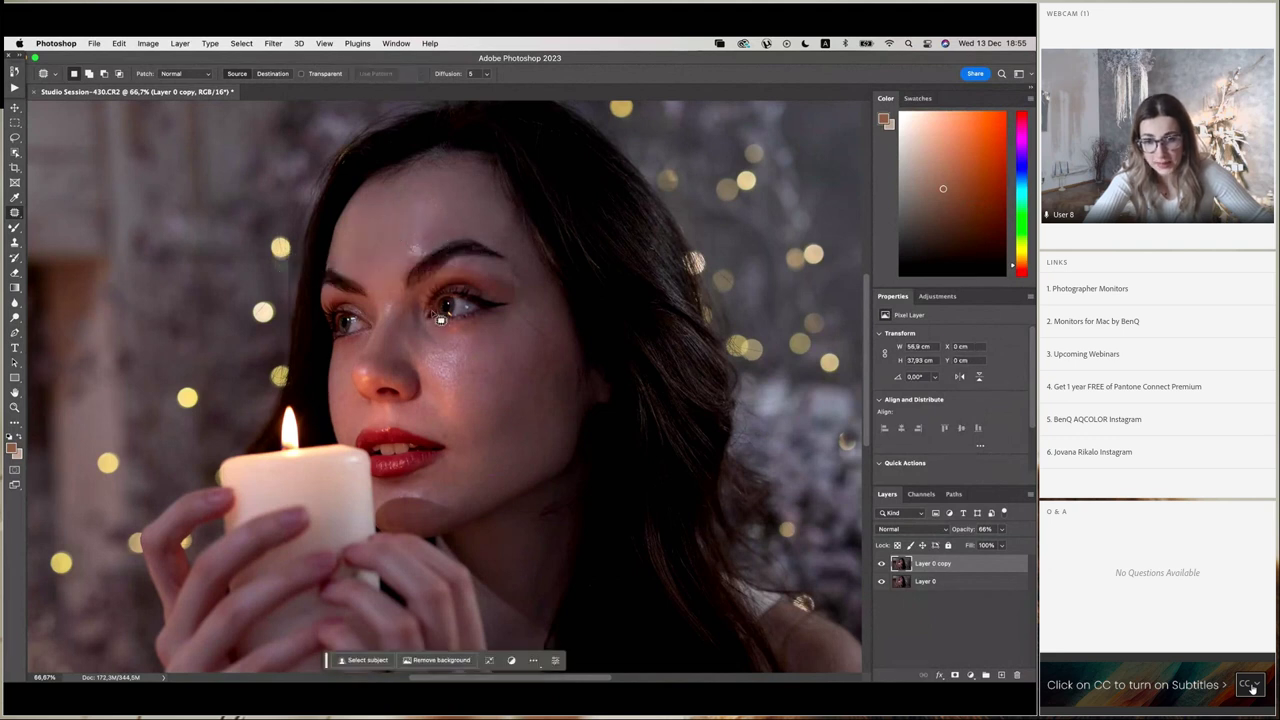
{"action": "left_click", "coordinate": [452, 352]}
{"action": "mouse_move", "coordinate": [452, 352]}
{"action": "left_mouse_down"}
{"action": "mouse_move", "coordinate": [471, 366]}
{"action": "mouse_move", "coordinate": [437, 351]}
{"action": "left_mouse_up"}
{"action": "left_click", "coordinate": [560, 335]}
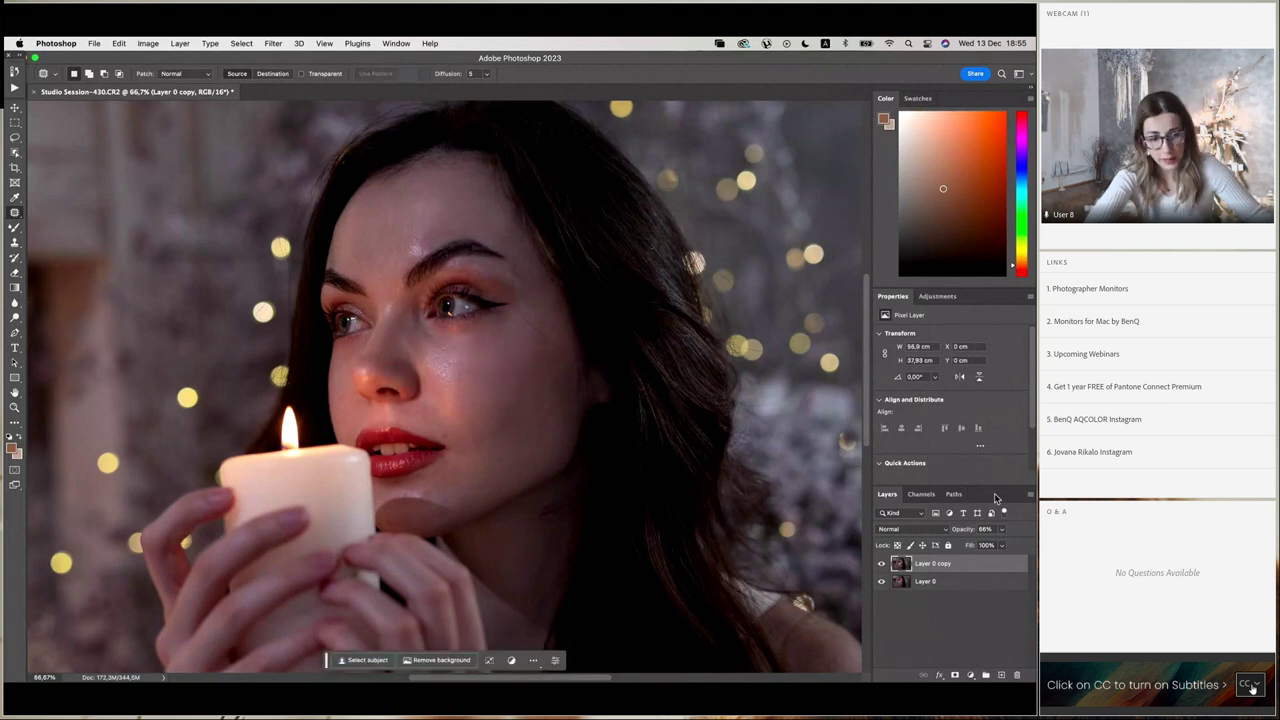
Compare the photo with and without the retouched copy, and merge all visible layers into one.
{"action": "left_click", "coordinate": [881, 563]}
{"action": "left_click", "coordinate": [881, 563]}
{"action": "left_click", "coordinate": [1030, 494]}
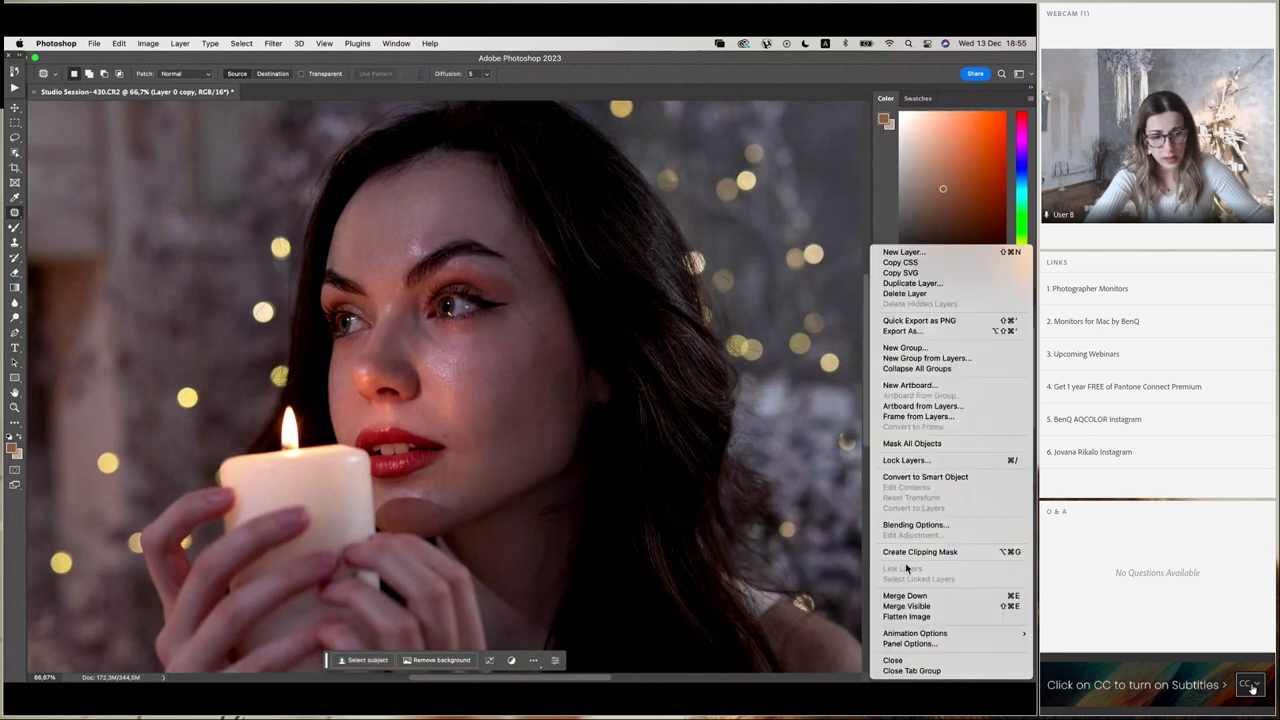
{"action": "left_click", "coordinate": [906, 606]}
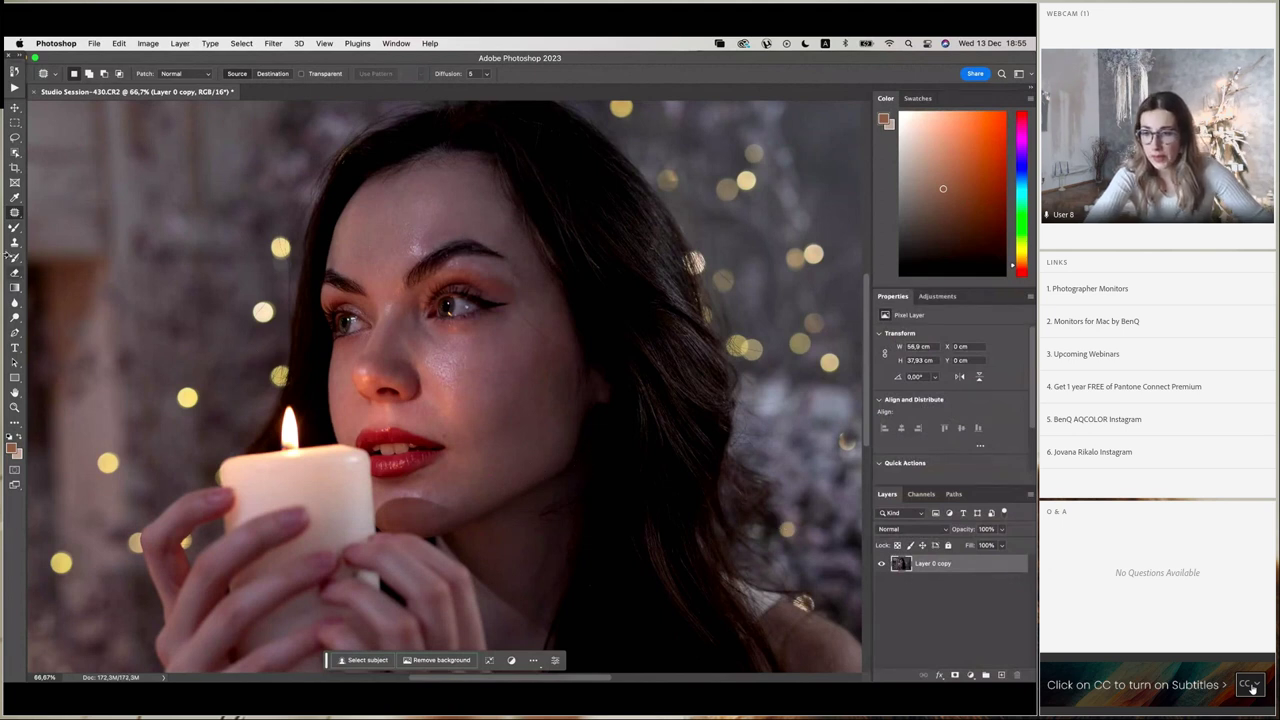
Heal small spots along the temple and side of the face with a 22 px Spot Healing Brush.
{"action": "left_click", "coordinate": [14, 213]}
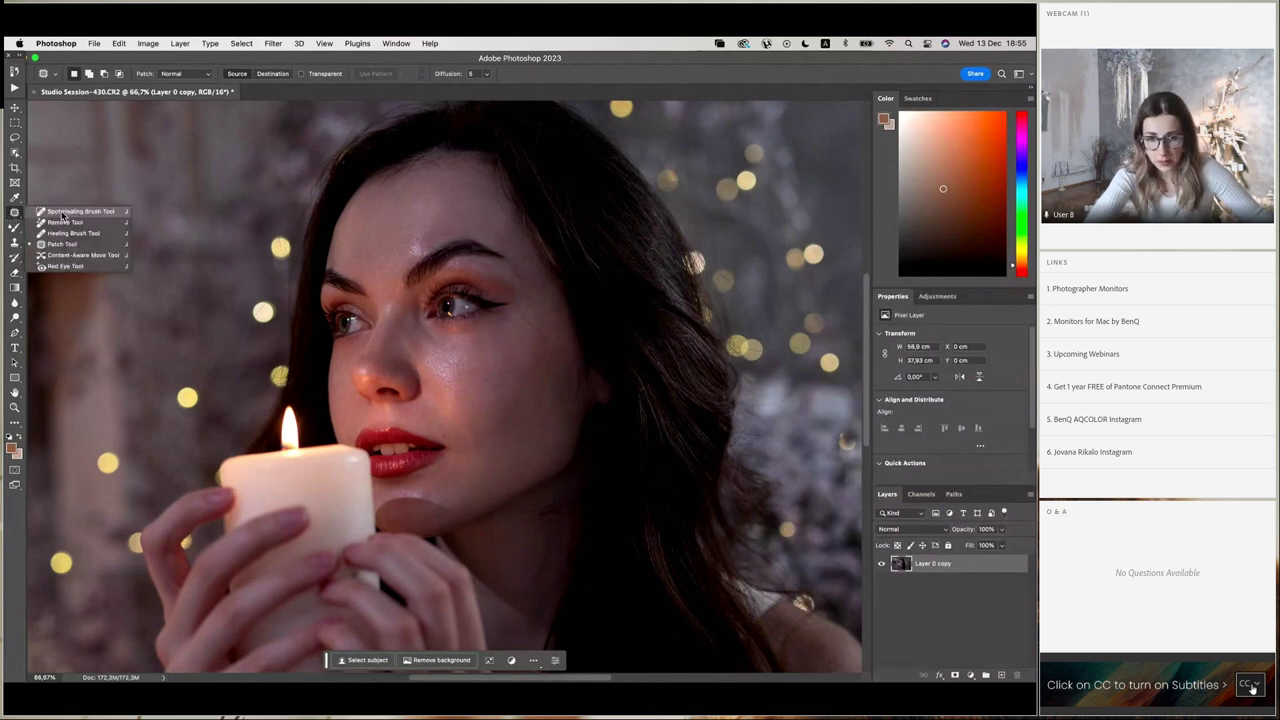
{"action": "left_click", "coordinate": [70, 211]}
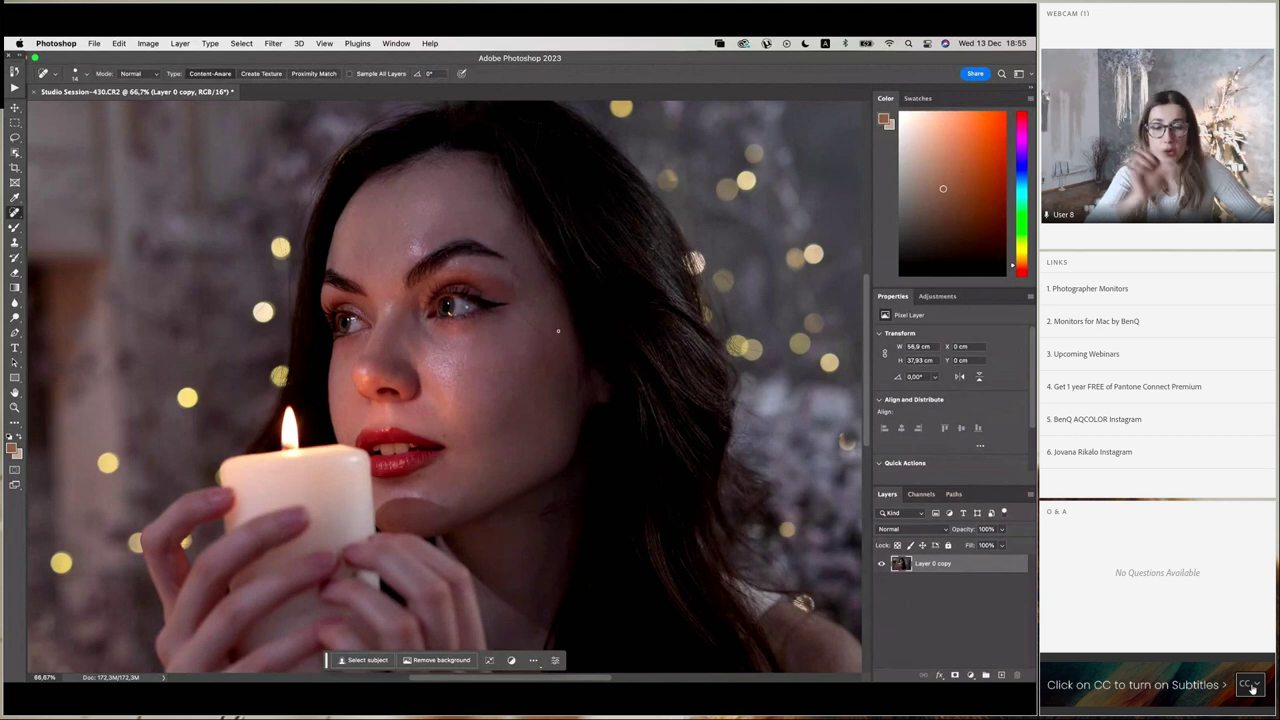
{"action": "right_click", "coordinate": [568, 321]}
{"action": "left_click_drag", "start_coordinate": [568, 362], "coordinate": [576, 362]}
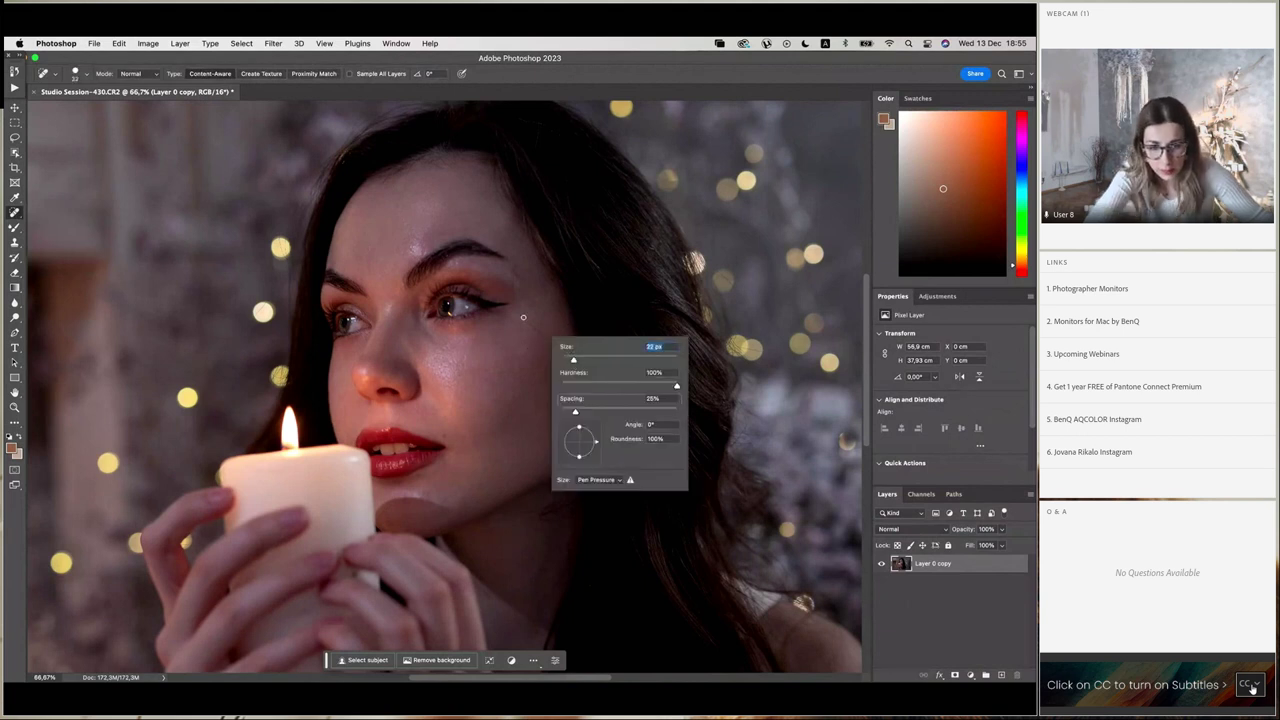
{"action": "key", "text": "Return"}
{"action": "left_click_drag", "start_coordinate": [528, 321], "coordinate": [549, 343]}
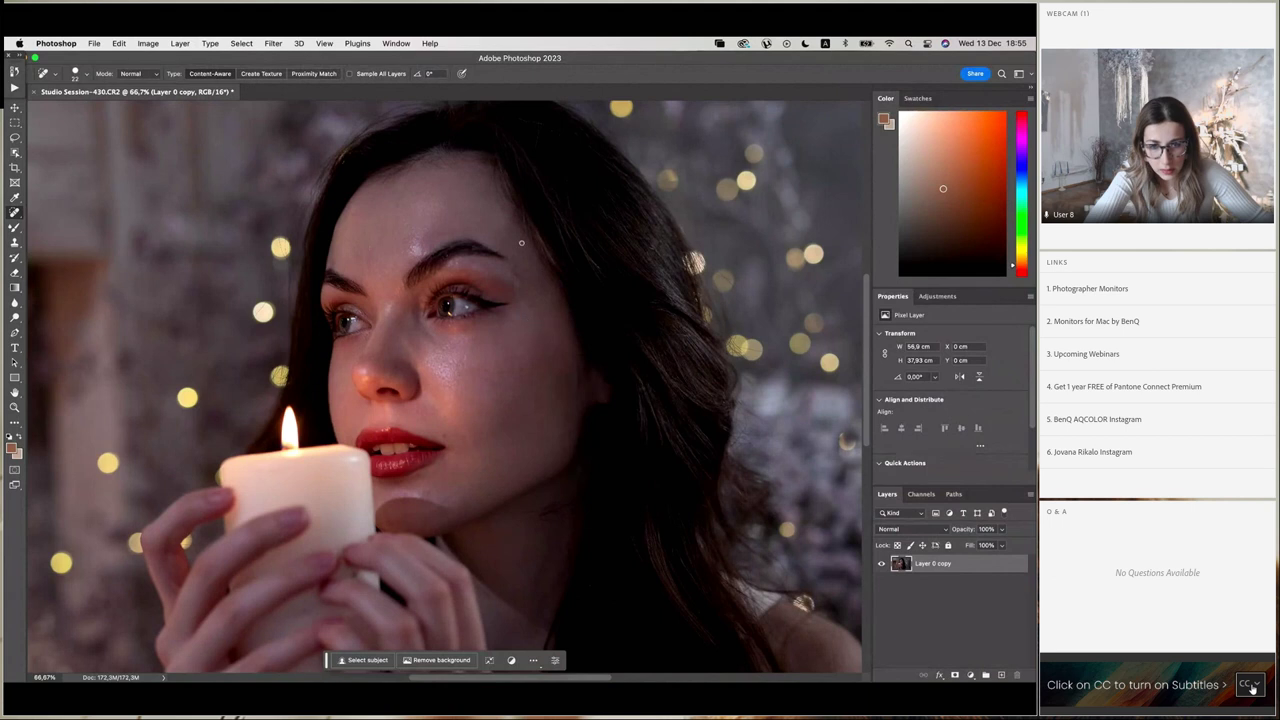
{"action": "left_click_drag", "start_coordinate": [521, 245], "coordinate": [514, 299]}
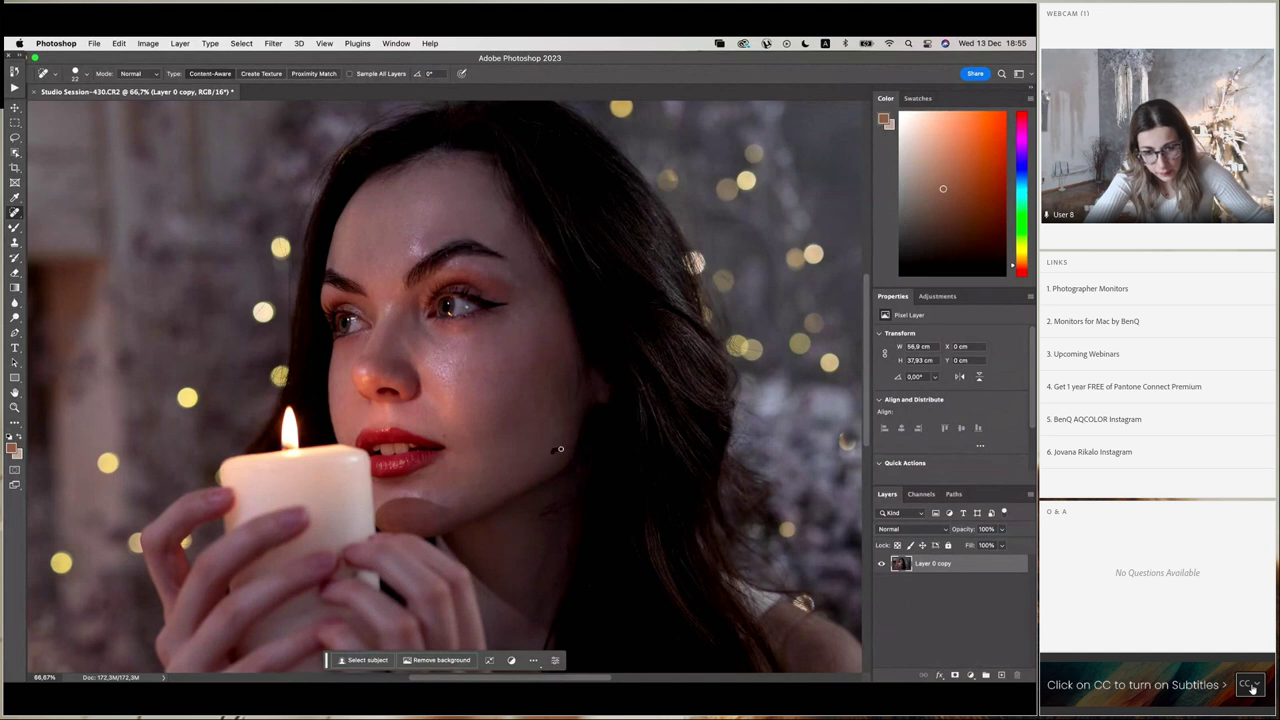
Examine the retouched face, neck and hands at 50% and 66.7% magnification for remaining flaws.
{"action": "scroll", "coordinate": [300, 380], "scroll_direction": "down", "scroll_amount": 5}
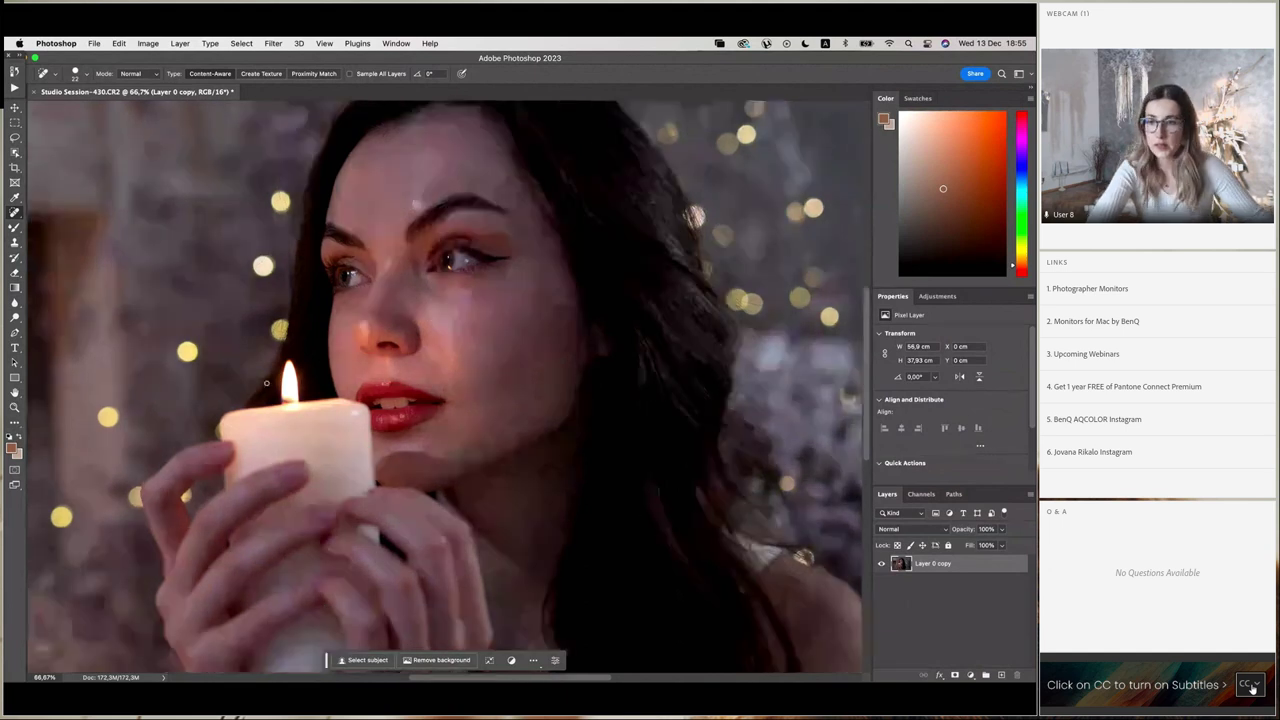
{"action": "key", "text": "z"}
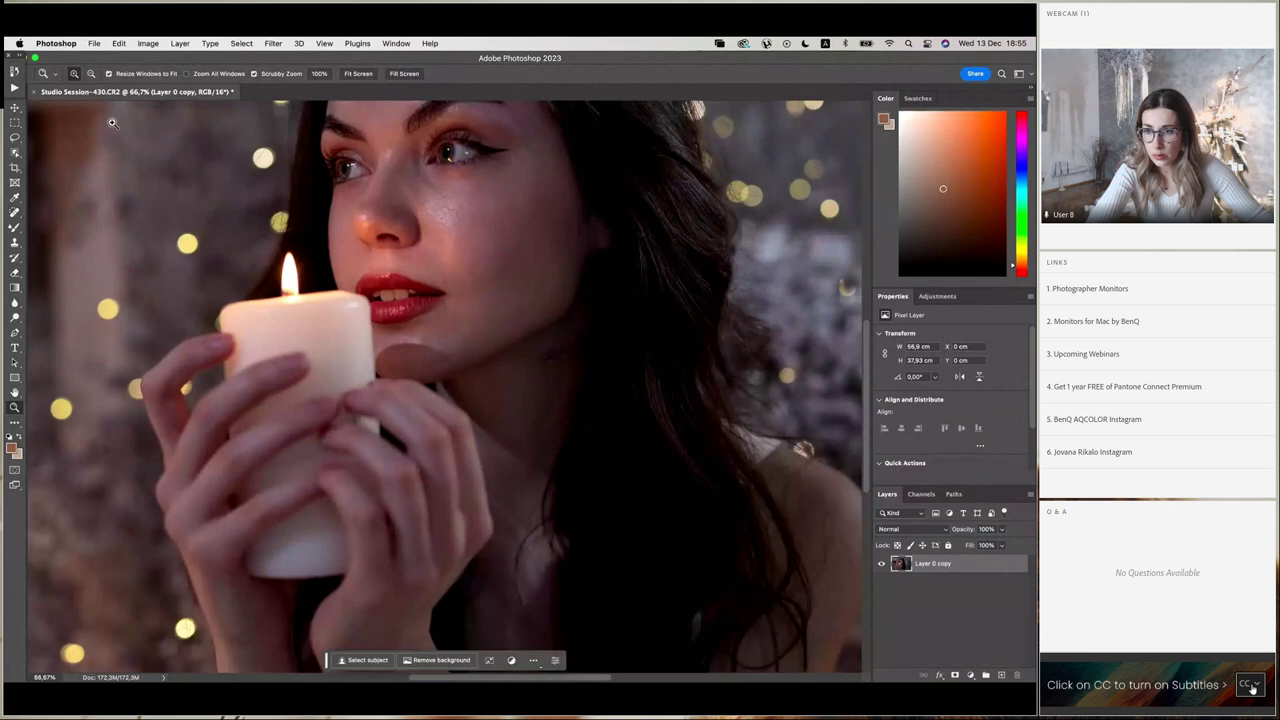
{"action": "left_click", "coordinate": [402, 273], "text": "alt"}
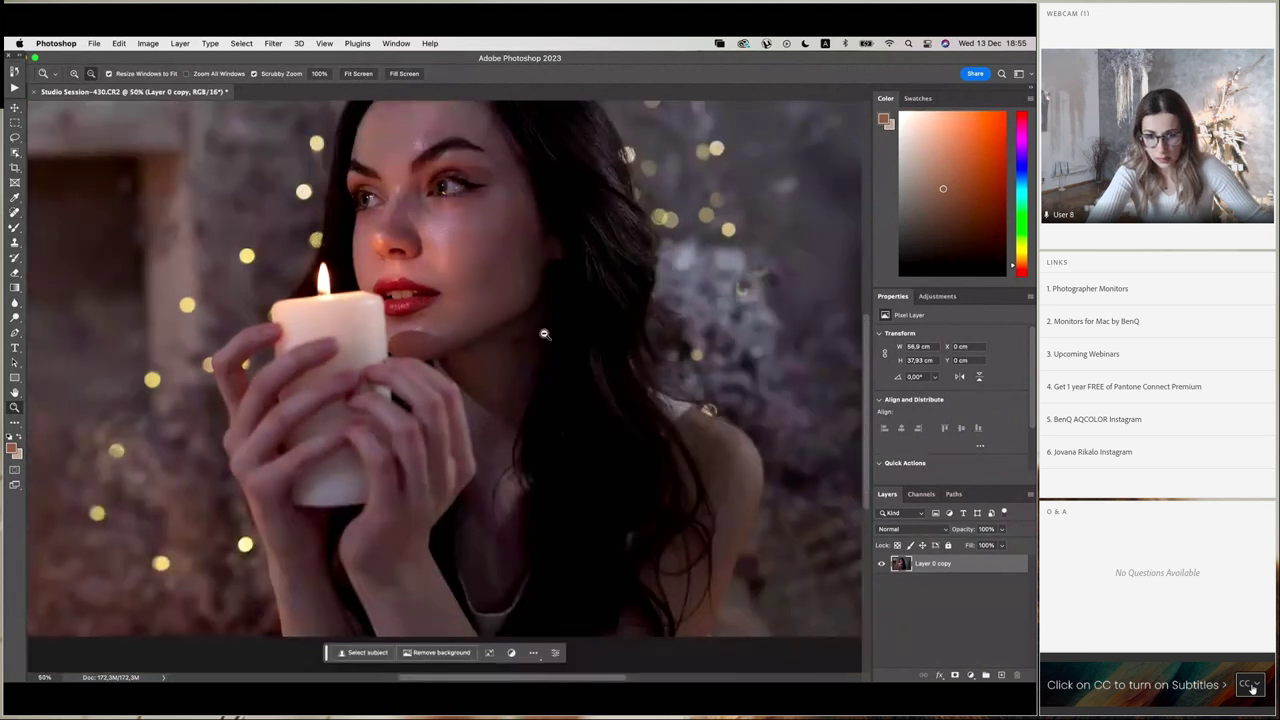
{"action": "scroll", "coordinate": [540, 338], "scroll_direction": "up", "scroll_amount": 1}
{"action": "scroll", "coordinate": [540, 332], "scroll_direction": "up", "scroll_amount": 1}
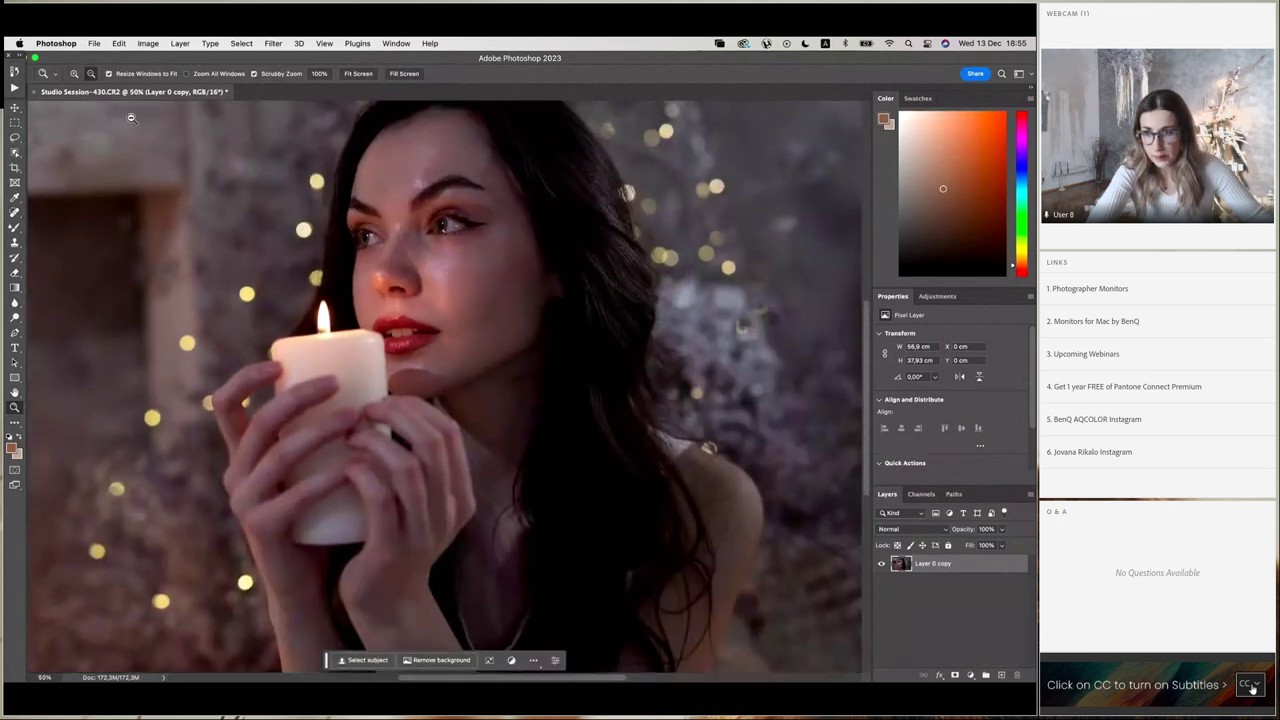
{"action": "left_click", "coordinate": [415, 243]}
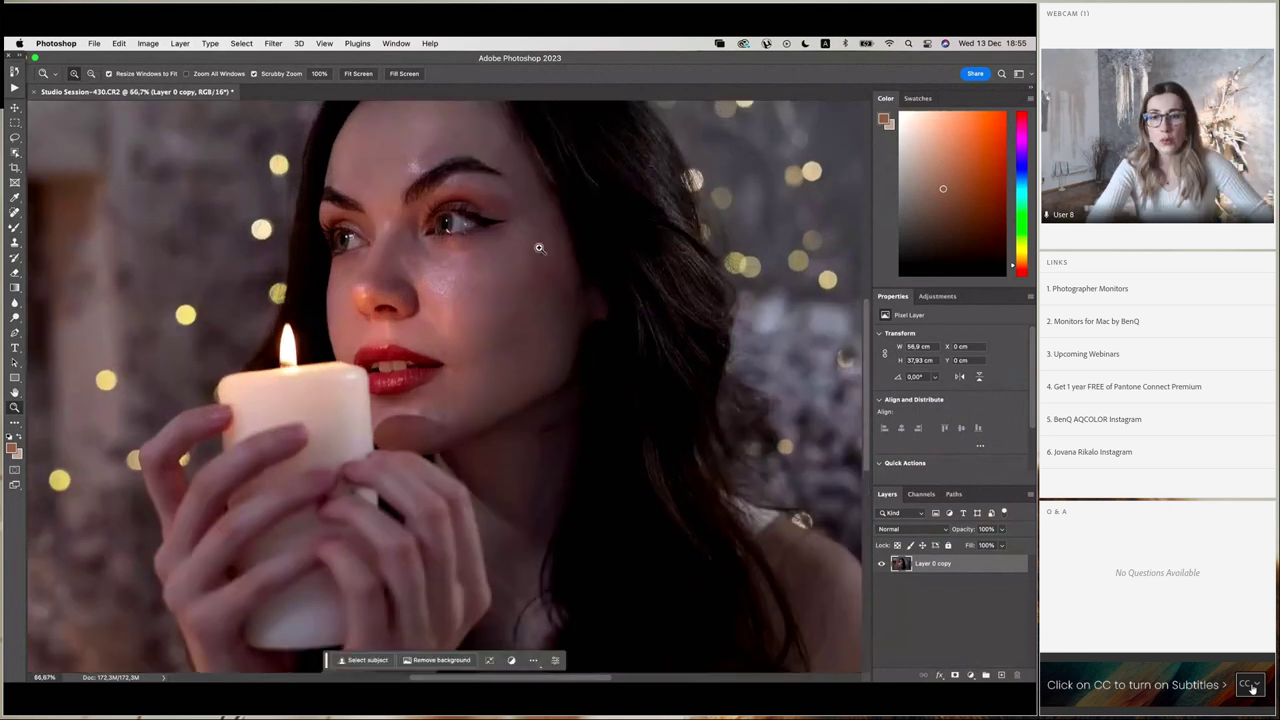
{"action": "scroll", "coordinate": [520, 240], "scroll_direction": "up", "scroll_amount": 1}
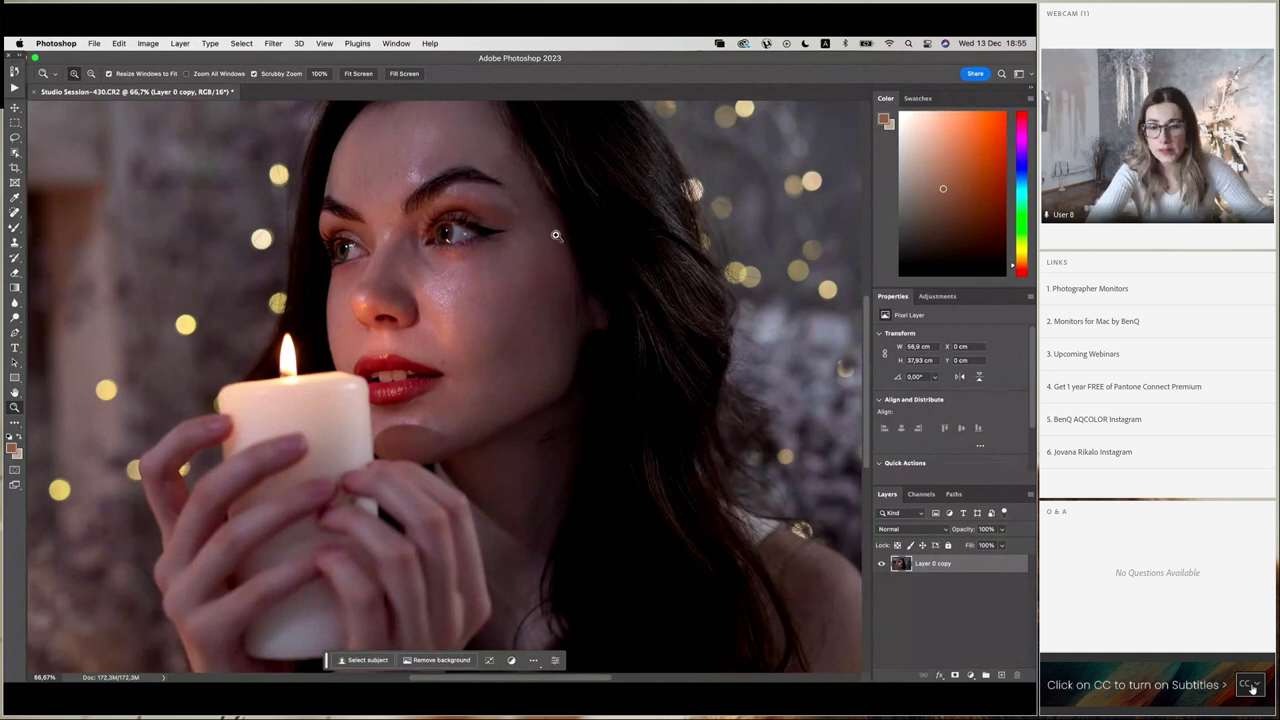
Blend the shiny forehead skin with a soft 380 px Mixer Brush, using skin tone 8a6e6b sampled from the forehead as foreground colour.
{"action": "left_click", "coordinate": [14, 212]}
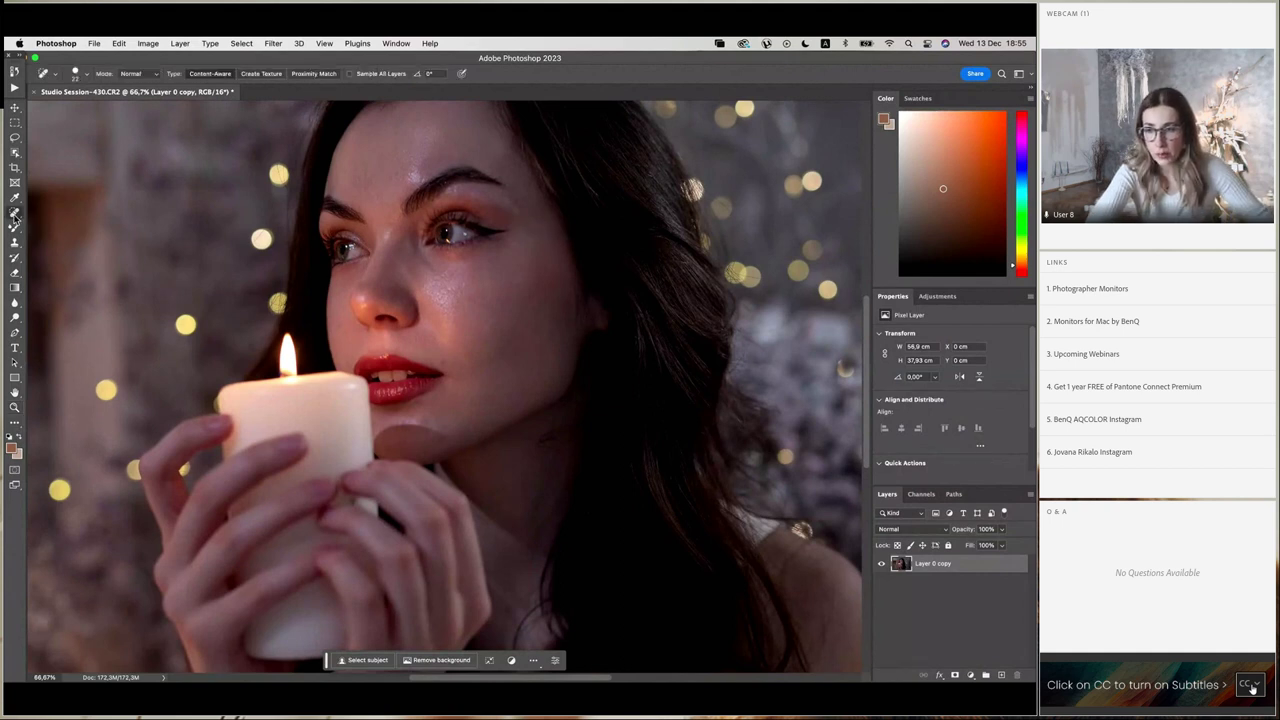
{"action": "left_click", "coordinate": [14, 227]}
{"action": "right_click", "coordinate": [14, 227]}
{"action": "left_click", "coordinate": [62, 255]}
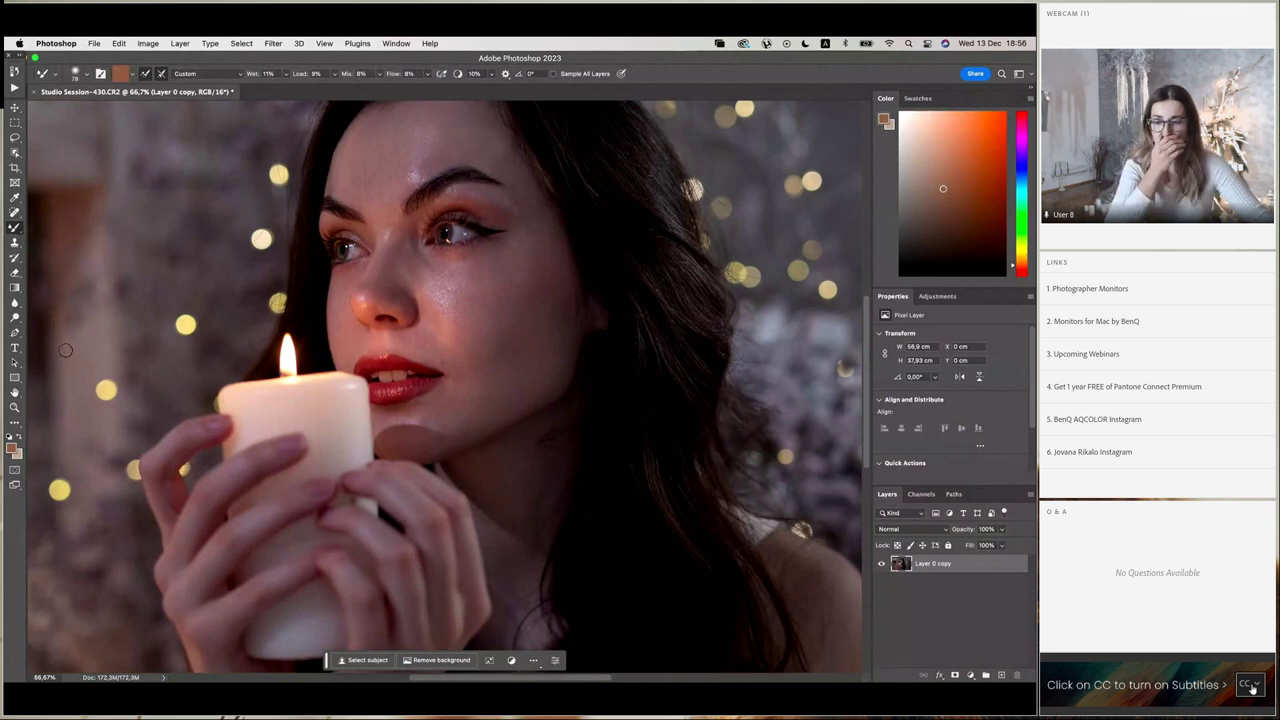
{"action": "left_click", "coordinate": [14, 450]}
{"action": "left_click", "coordinate": [405, 143]}
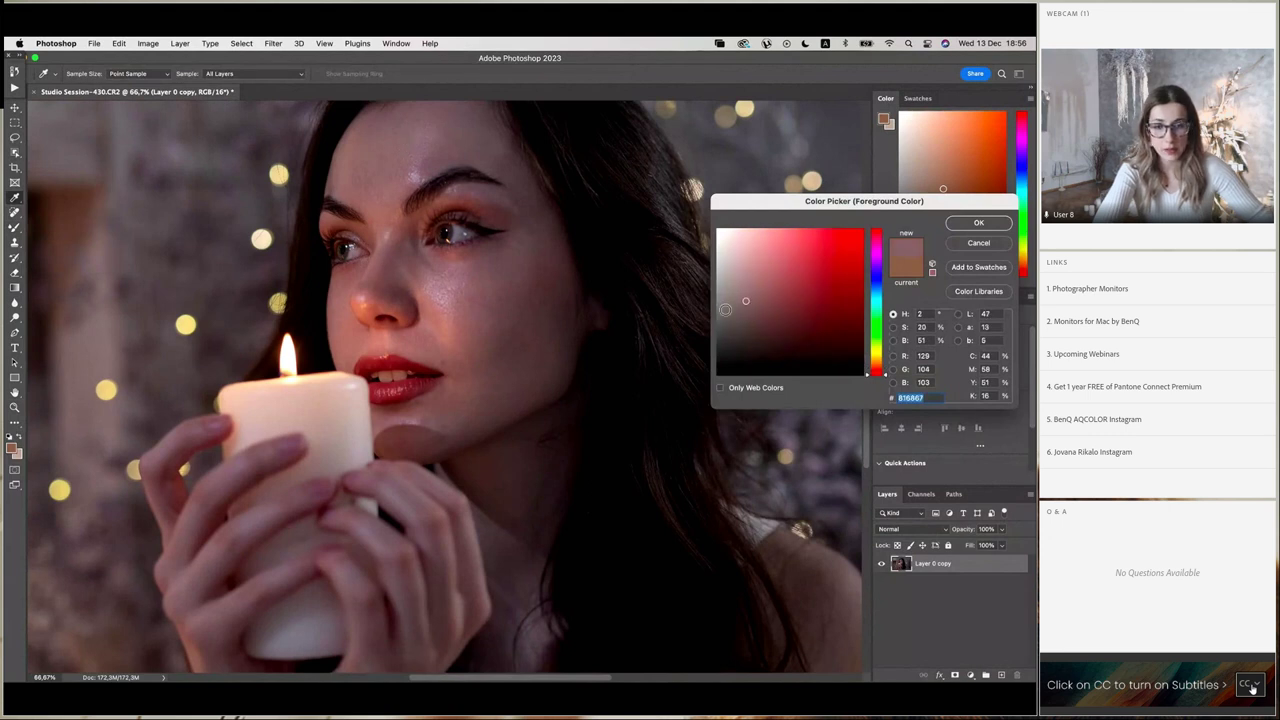
{"action": "left_click", "coordinate": [488, 295]}
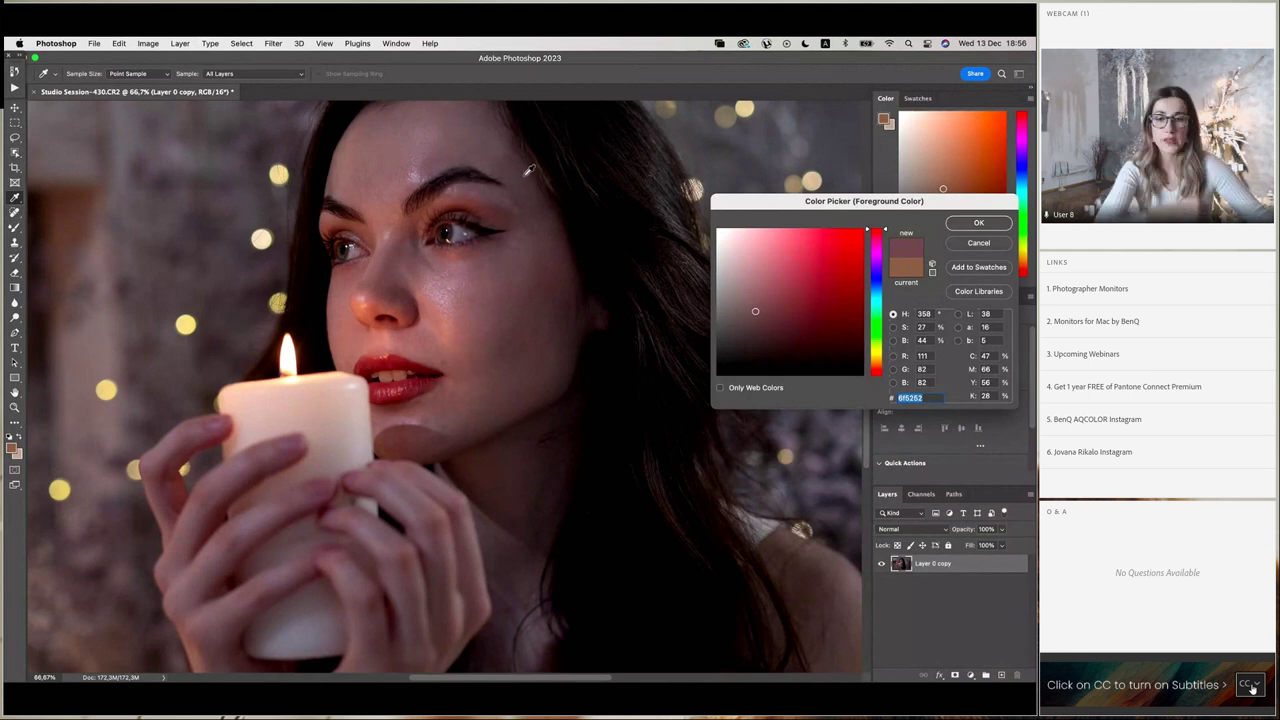
{"action": "left_click", "coordinate": [392, 153]}
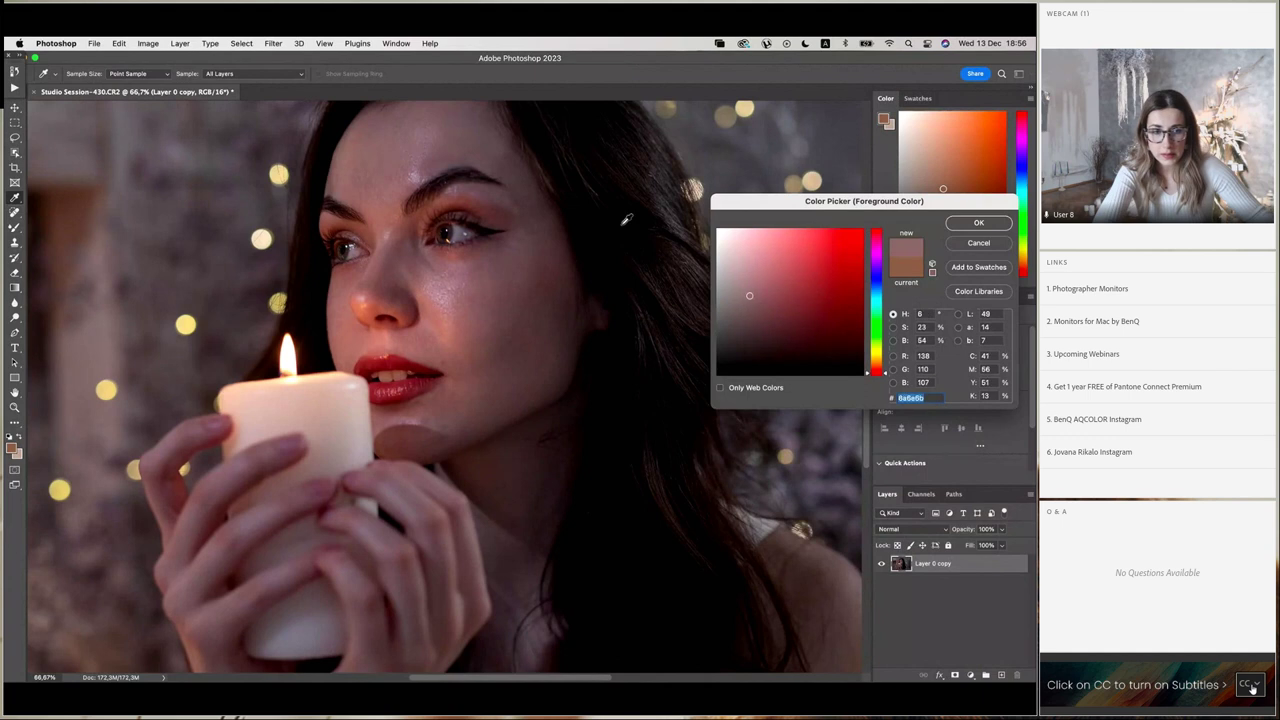
{"action": "left_click", "coordinate": [978, 222]}
{"action": "right_click", "coordinate": [560, 166]}
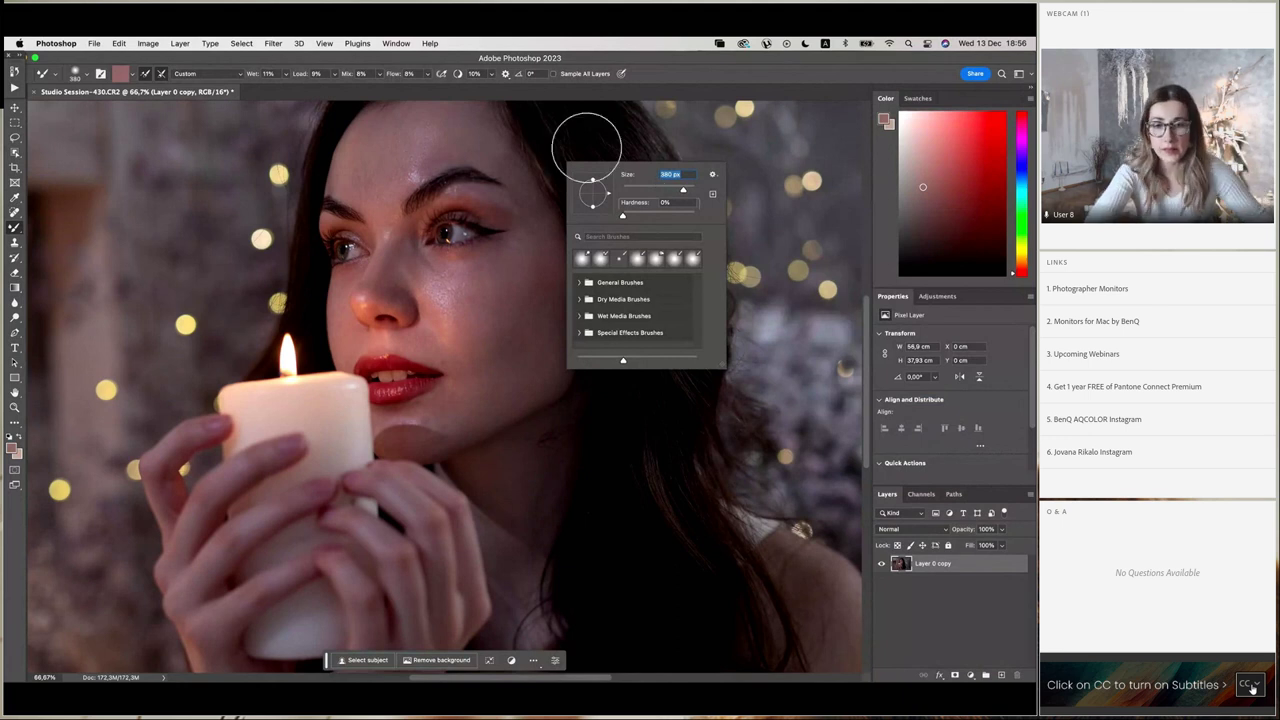
{"action": "left_click", "coordinate": [402, 148]}
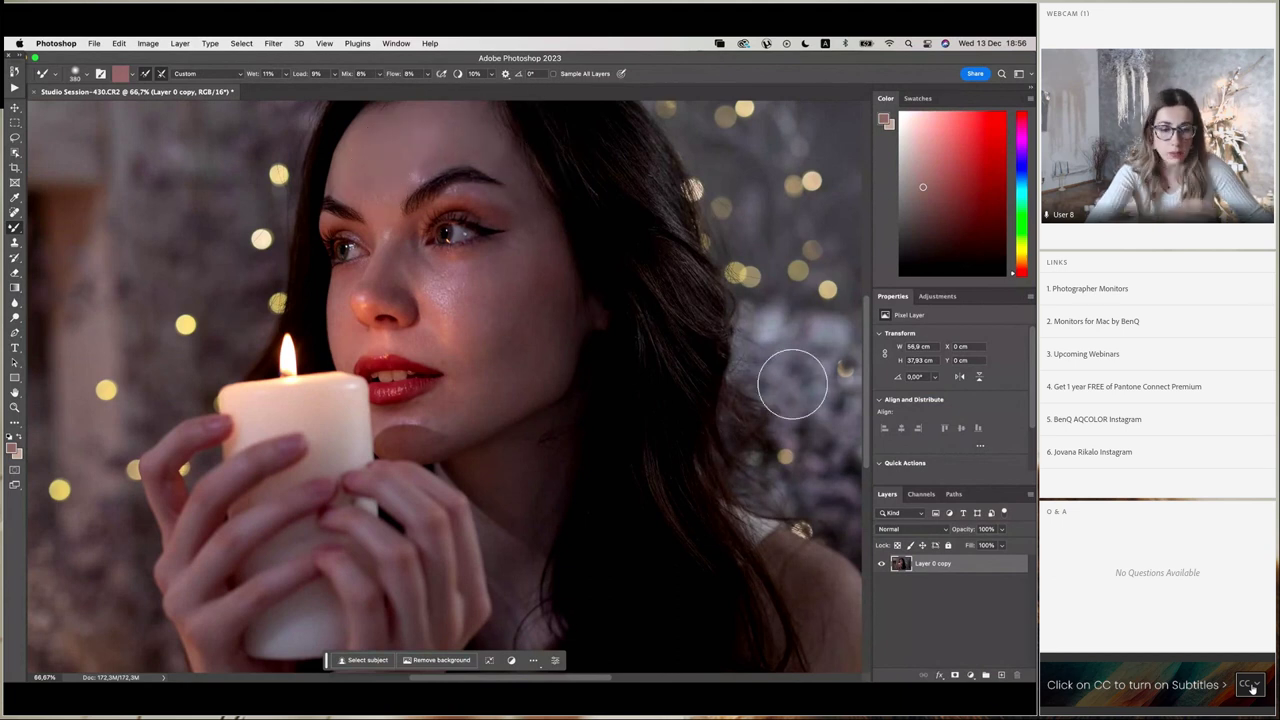
Duplicate the retouched layer as Layer 0 copy 2 in the same document.
{"action": "right_click", "coordinate": [953, 566]}
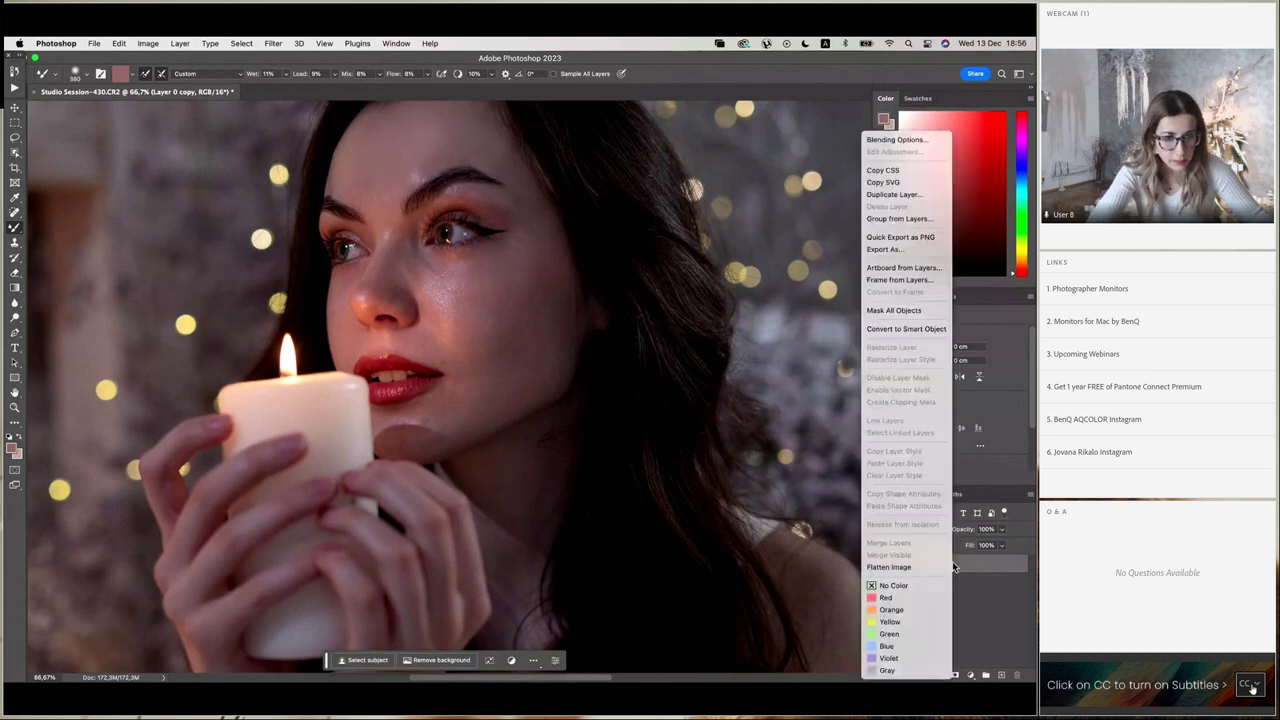
{"action": "left_click", "coordinate": [893, 194]}
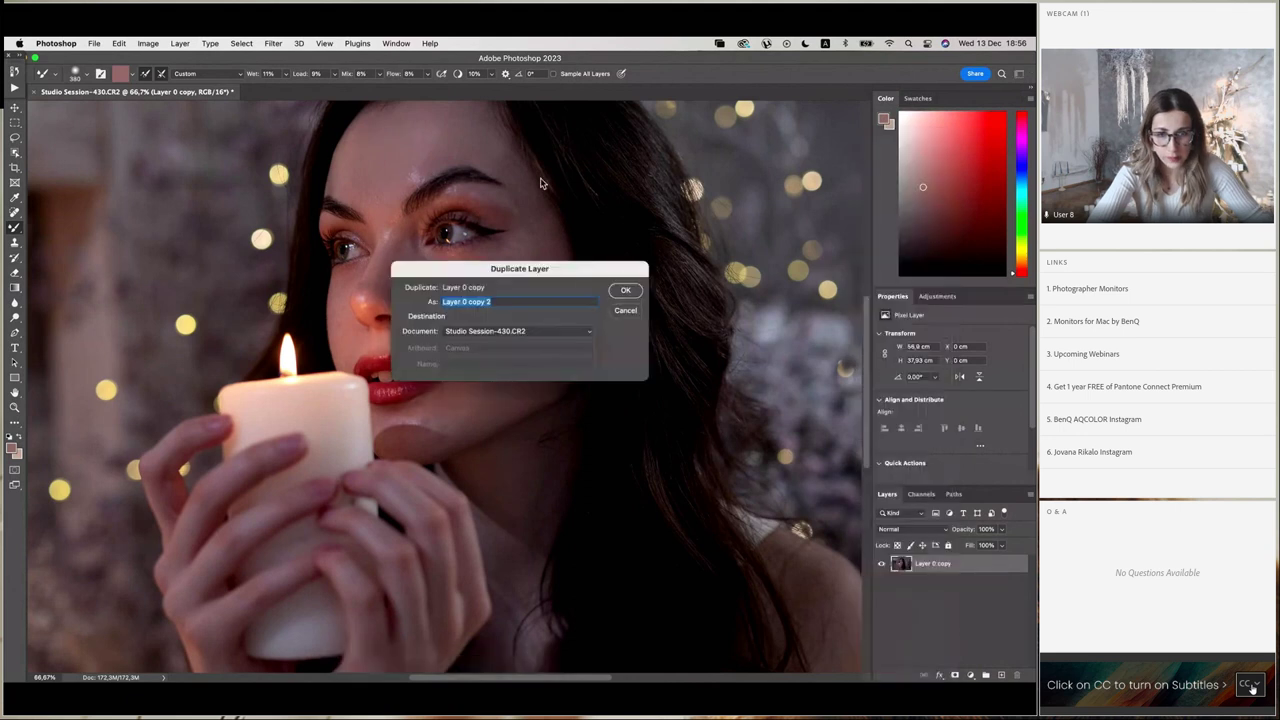
{"action": "left_click", "coordinate": [622, 289]}
Blend the shiny skin on the cheek and nose with a 284 px Mixer Brush, using sampled skin tone 755a5c.
{"action": "left_click", "coordinate": [13, 452]}
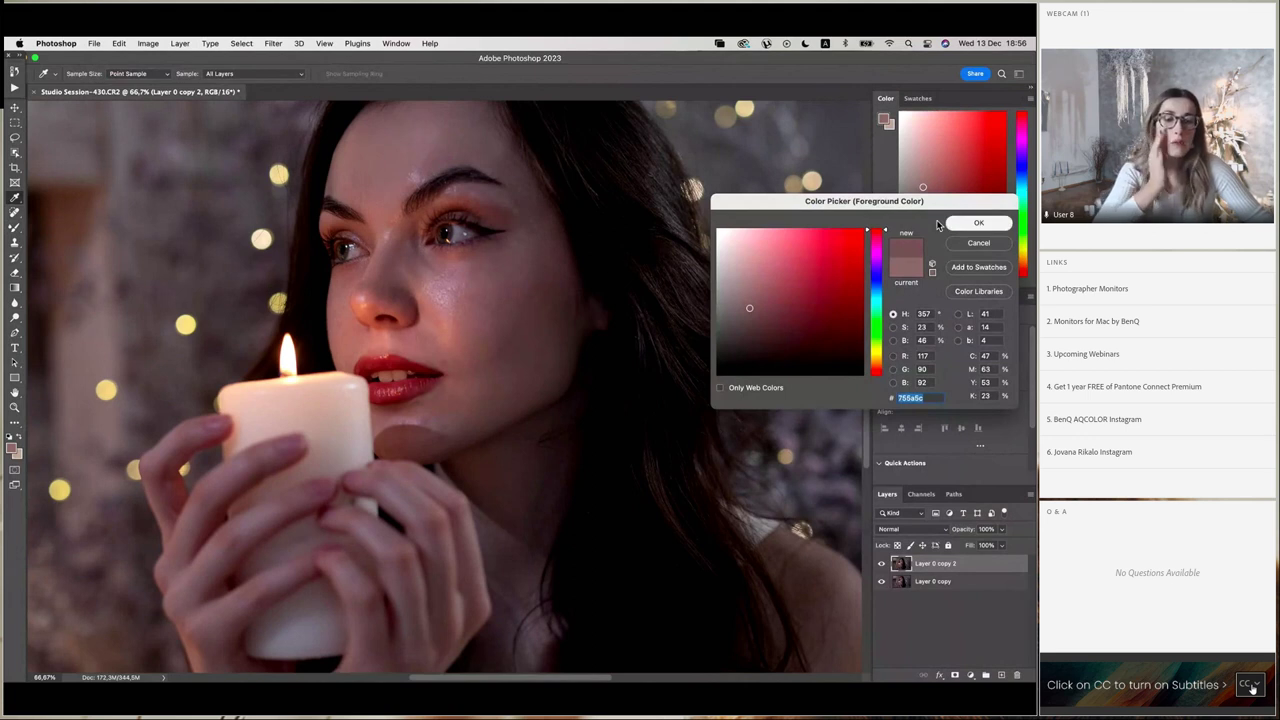
{"action": "left_click", "coordinate": [975, 223]}
{"action": "key", "text": "b"}
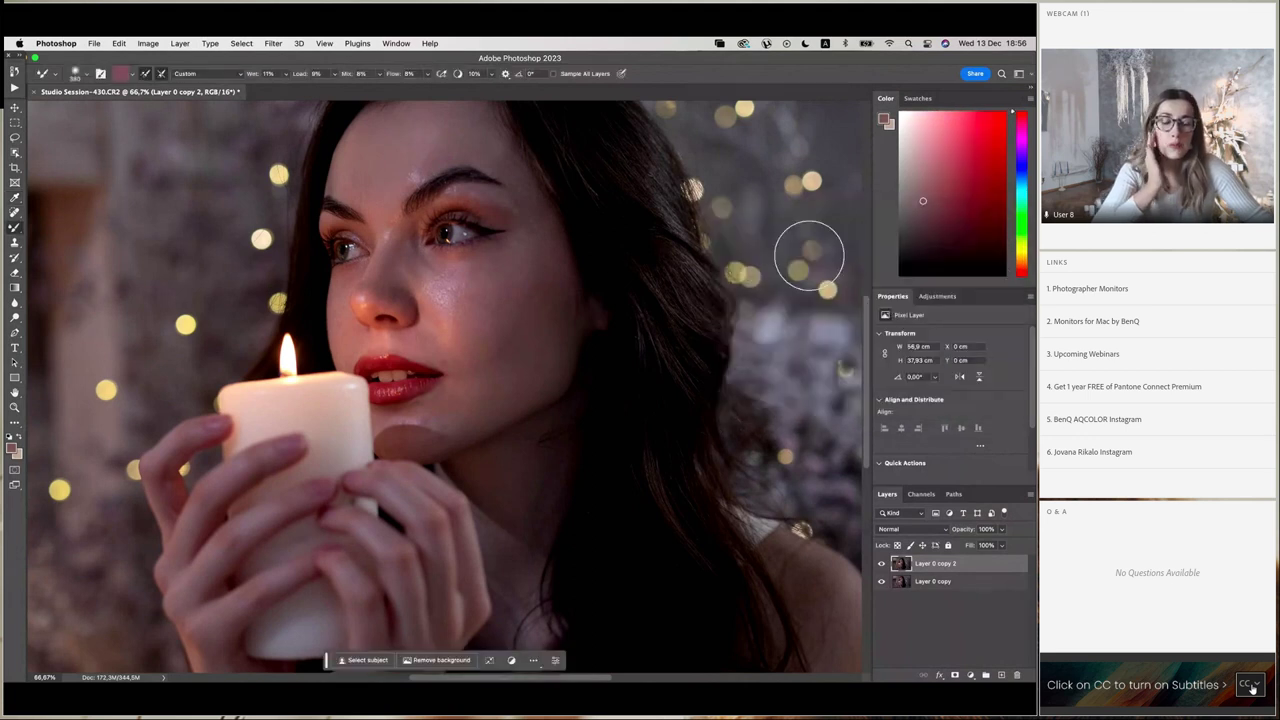
{"action": "right_click", "coordinate": [590, 260]}
{"action": "left_click_drag", "start_coordinate": [712, 288], "coordinate": [700, 289]}
{"action": "left_click", "coordinate": [483, 271]}
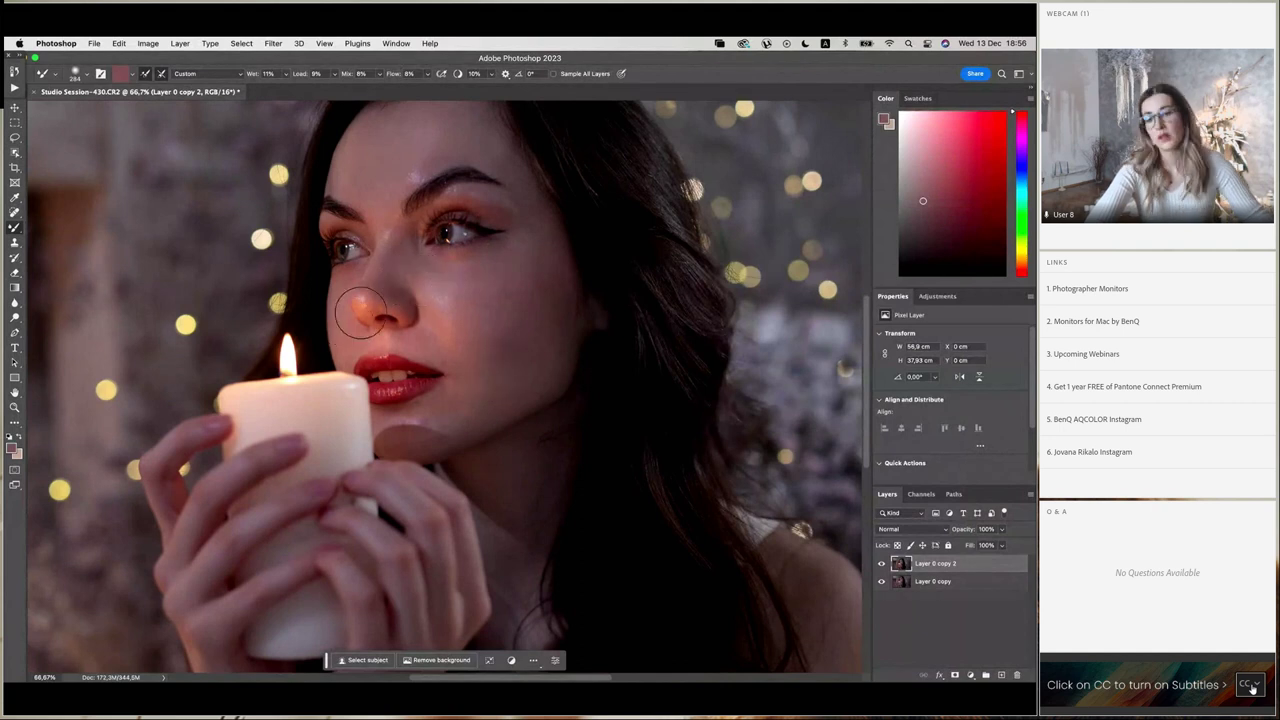
Sample a darker skin tone from the lower cheek and blend the shadowed side of the face with the Mixer Brush.
{"action": "left_click", "coordinate": [13, 450]}
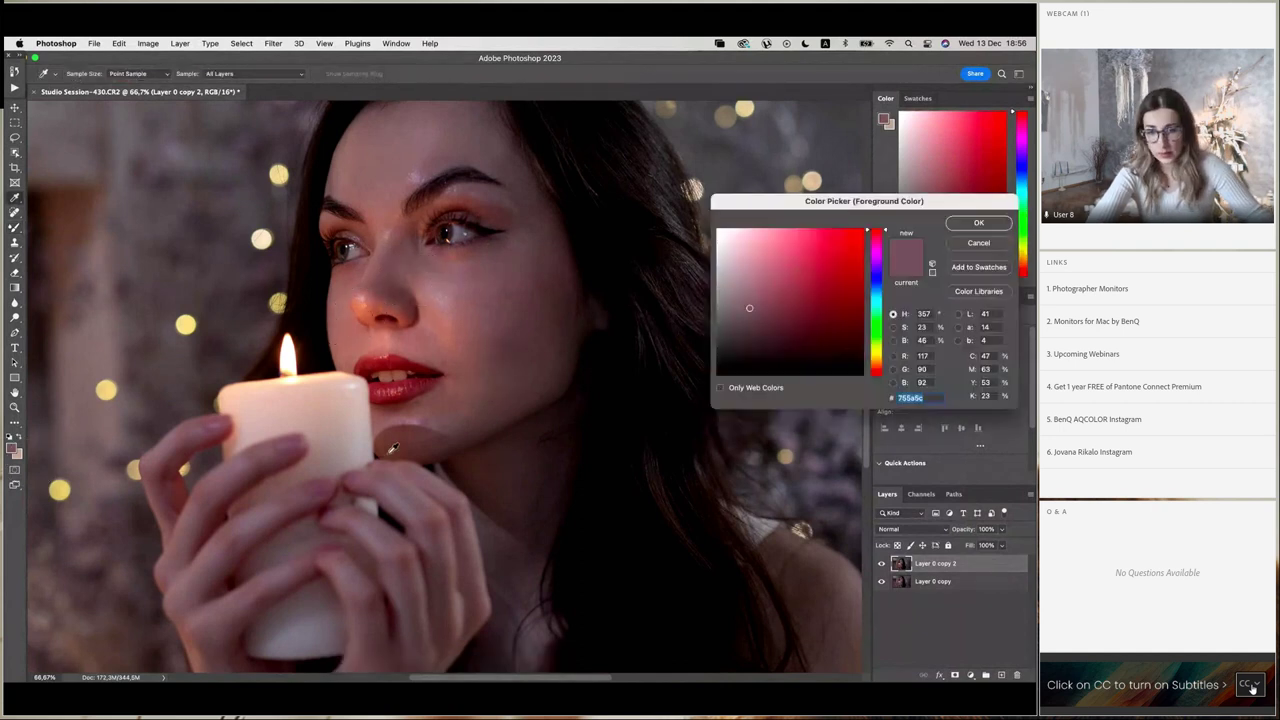
{"action": "left_click", "coordinate": [519, 393]}
{"action": "key", "text": "Return"}
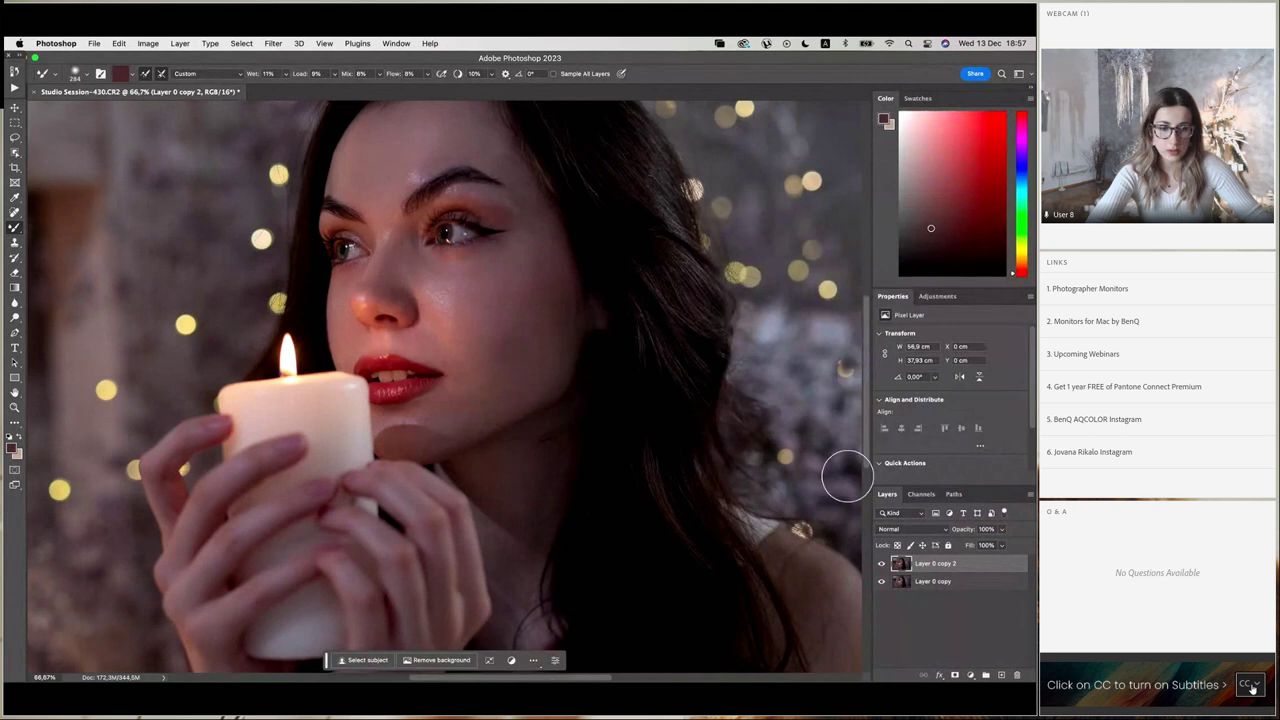
Compare the face with and without the Mixer Brush layer, and merge the visible layers into one.
{"action": "left_click", "coordinate": [884, 564]}
{"action": "left_click", "coordinate": [884, 564]}
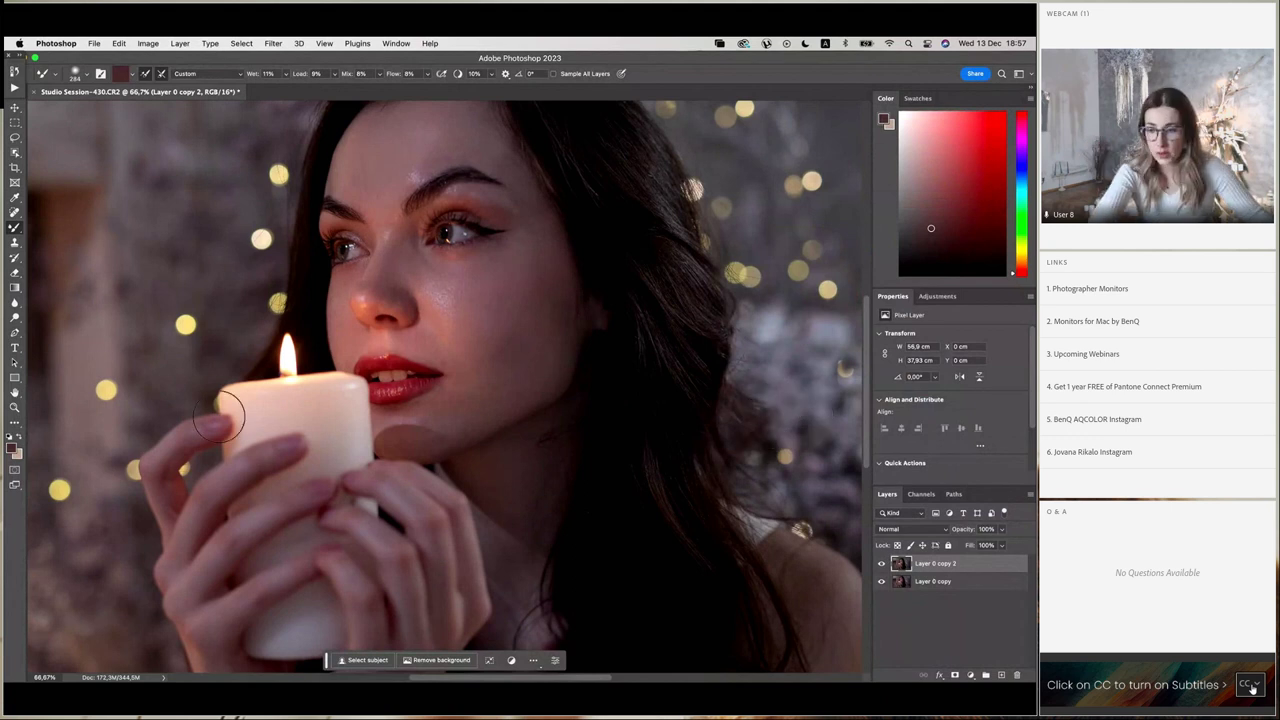
{"action": "left_click", "coordinate": [14, 408]}
{"action": "right_click", "coordinate": [400, 318]}
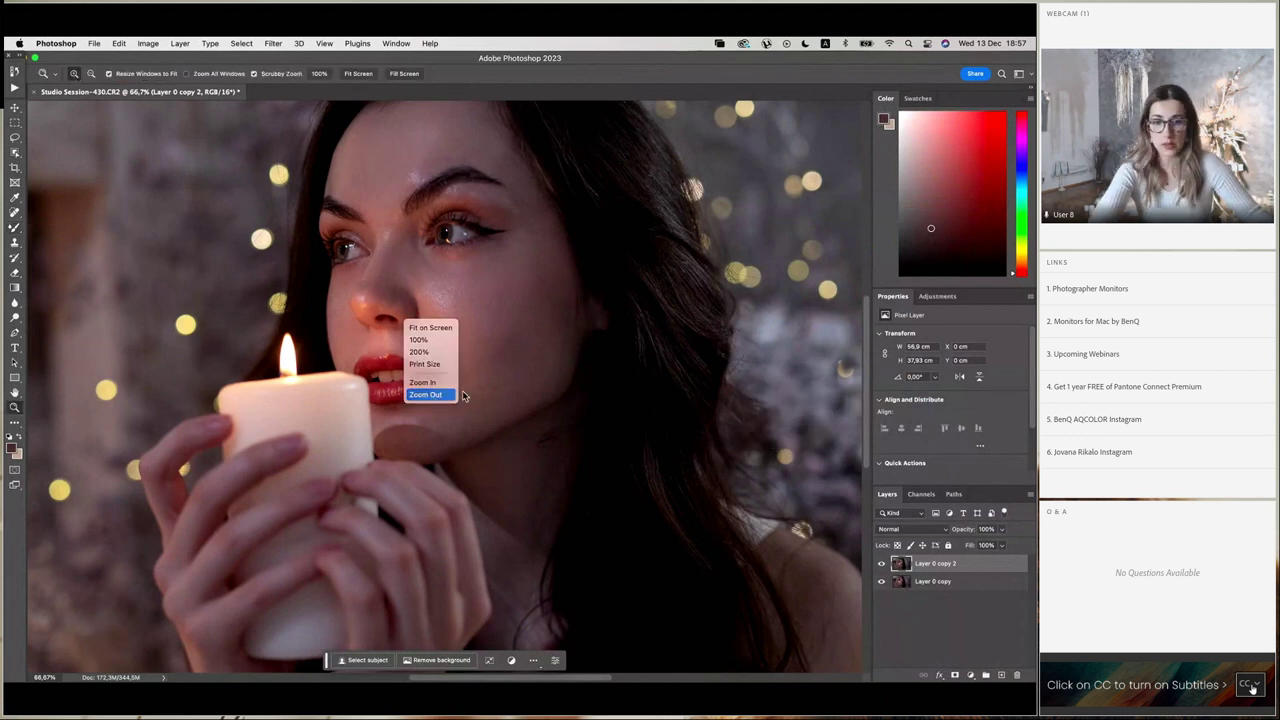
{"action": "left_click", "coordinate": [425, 400]}
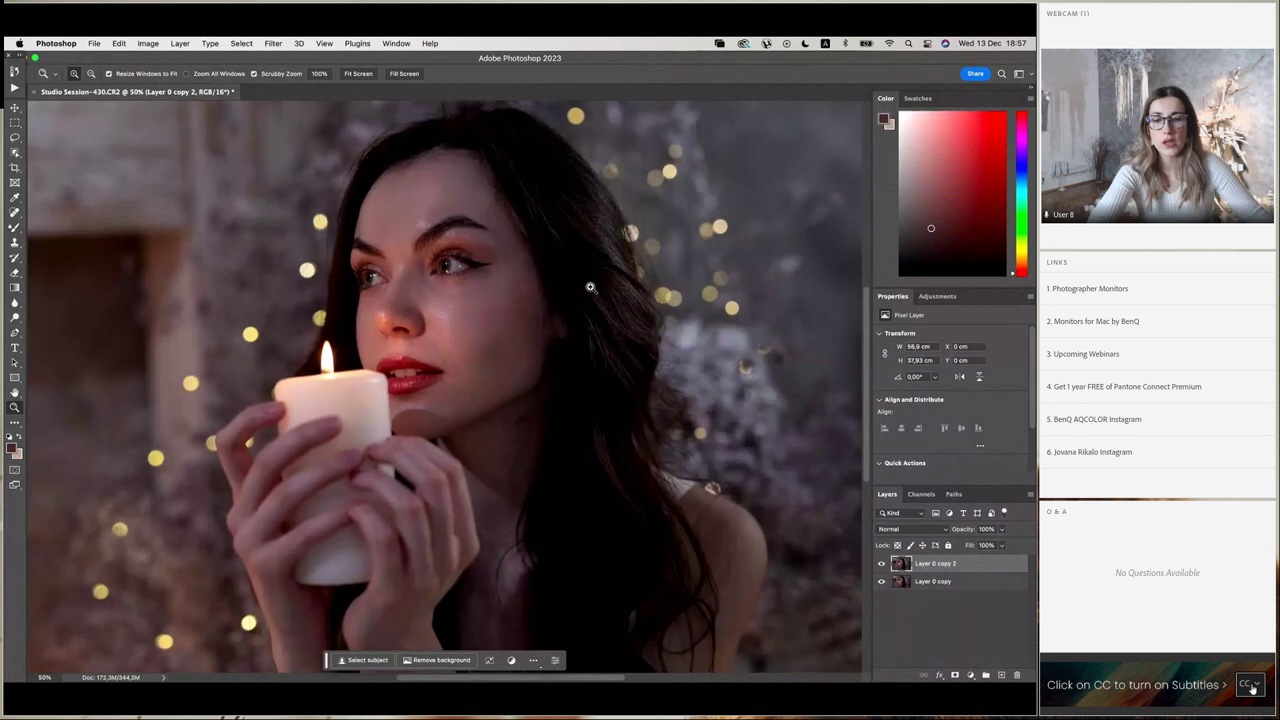
{"action": "scroll", "coordinate": [591, 284], "scroll_direction": "down", "scroll_amount": 3}
{"action": "scroll", "coordinate": [655, 259], "scroll_direction": "up", "scroll_amount": 3}
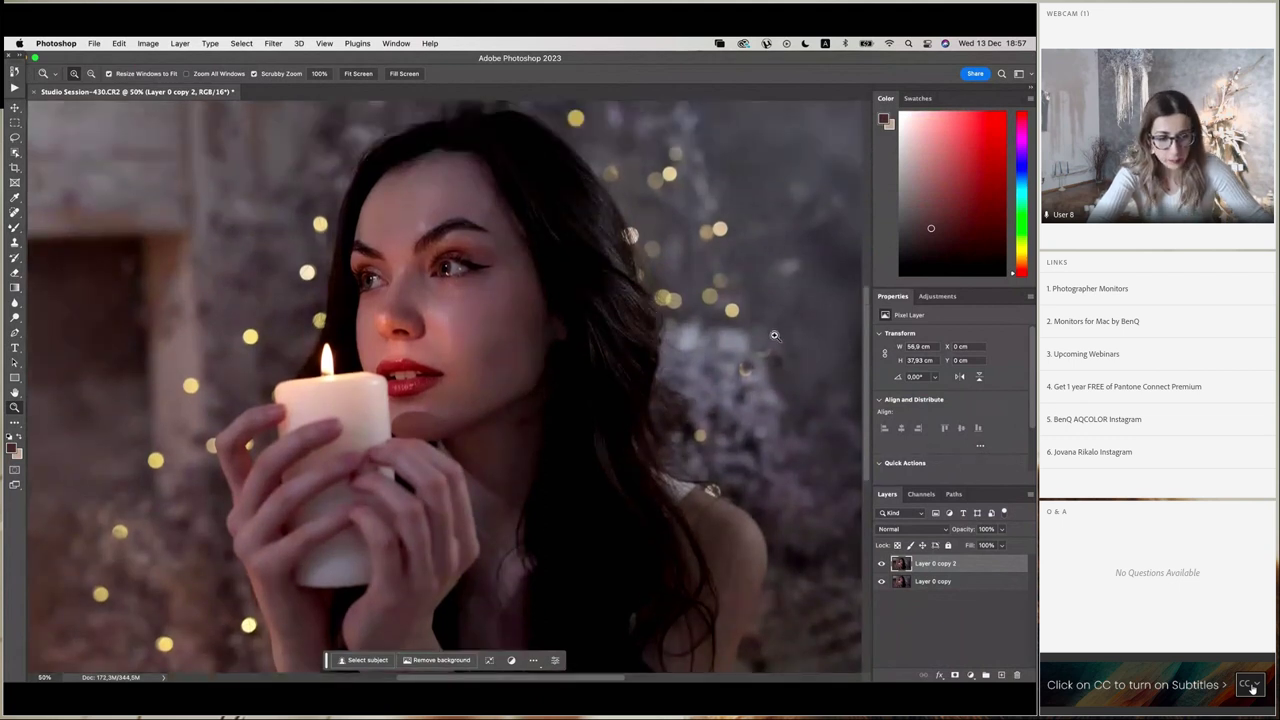
{"action": "left_click", "coordinate": [1032, 498]}
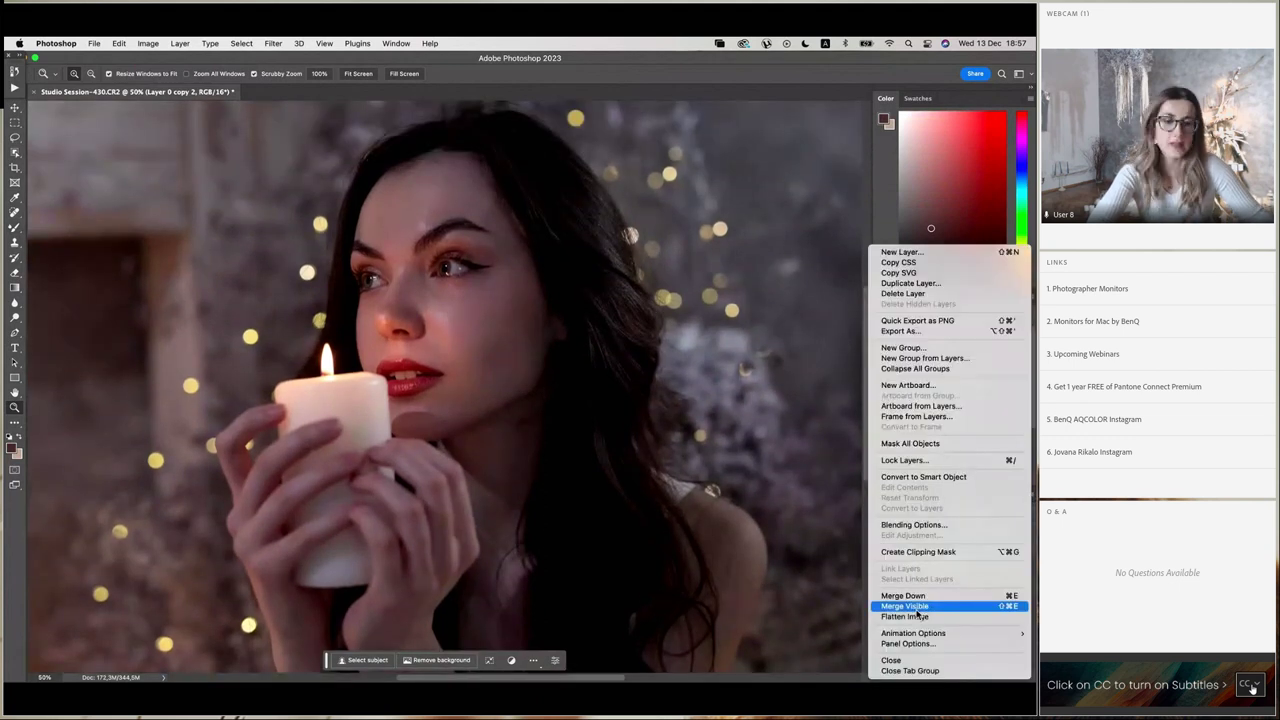
{"action": "left_click", "coordinate": [916, 607]}
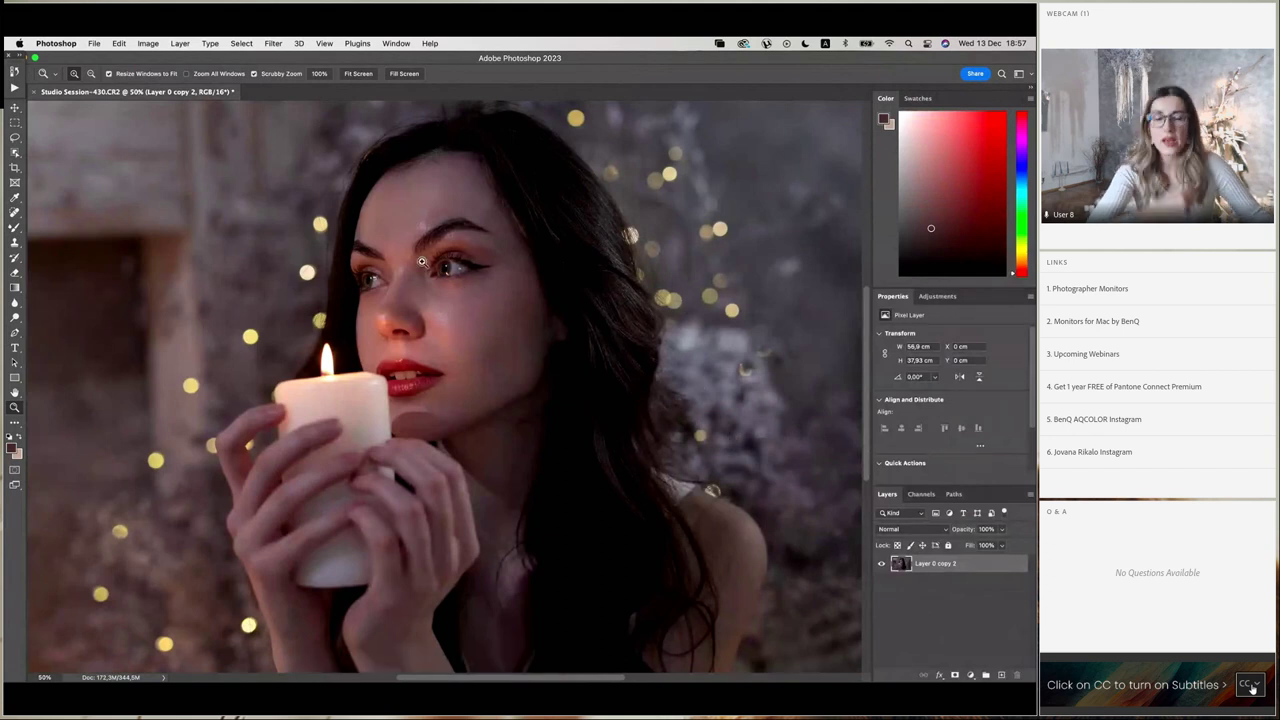
Brighten the eyes with the Dodge Tool on Midtones at 15% exposure, using soft 46 px and 94 px brushes.
{"action": "left_click_drag", "start_coordinate": [420, 263], "coordinate": [455, 224]}
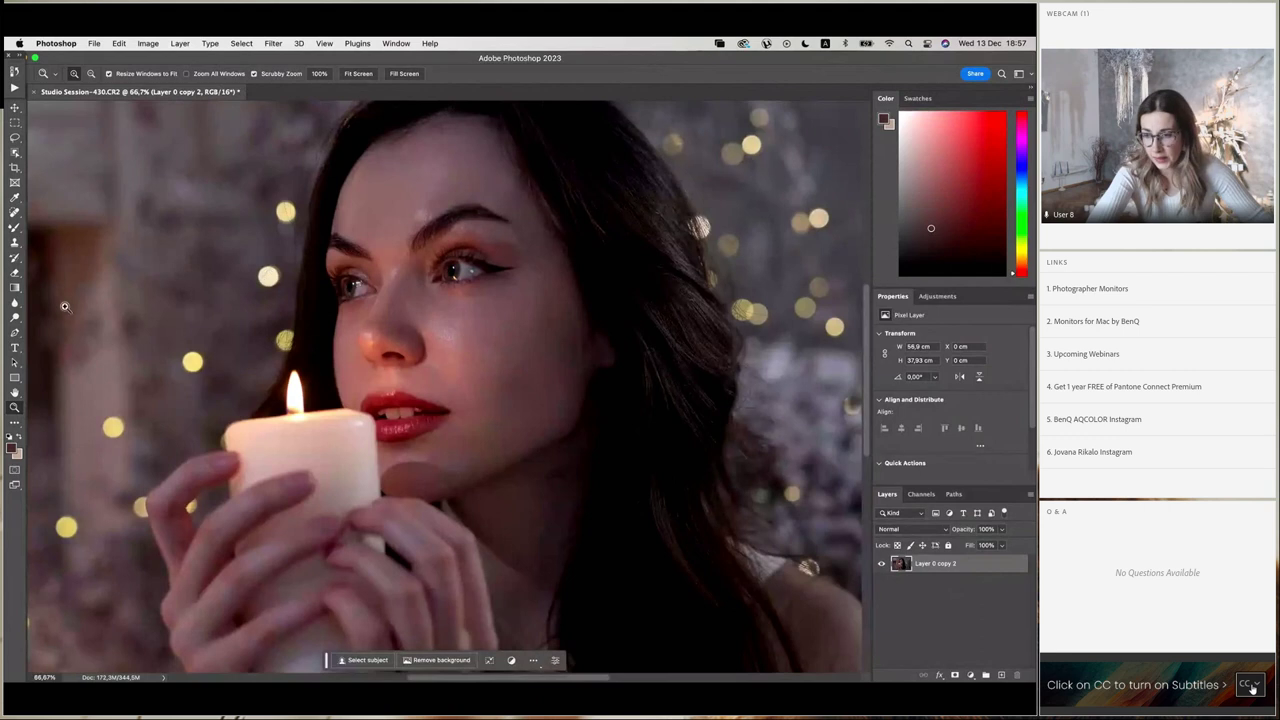
{"action": "left_click", "coordinate": [14, 318]}
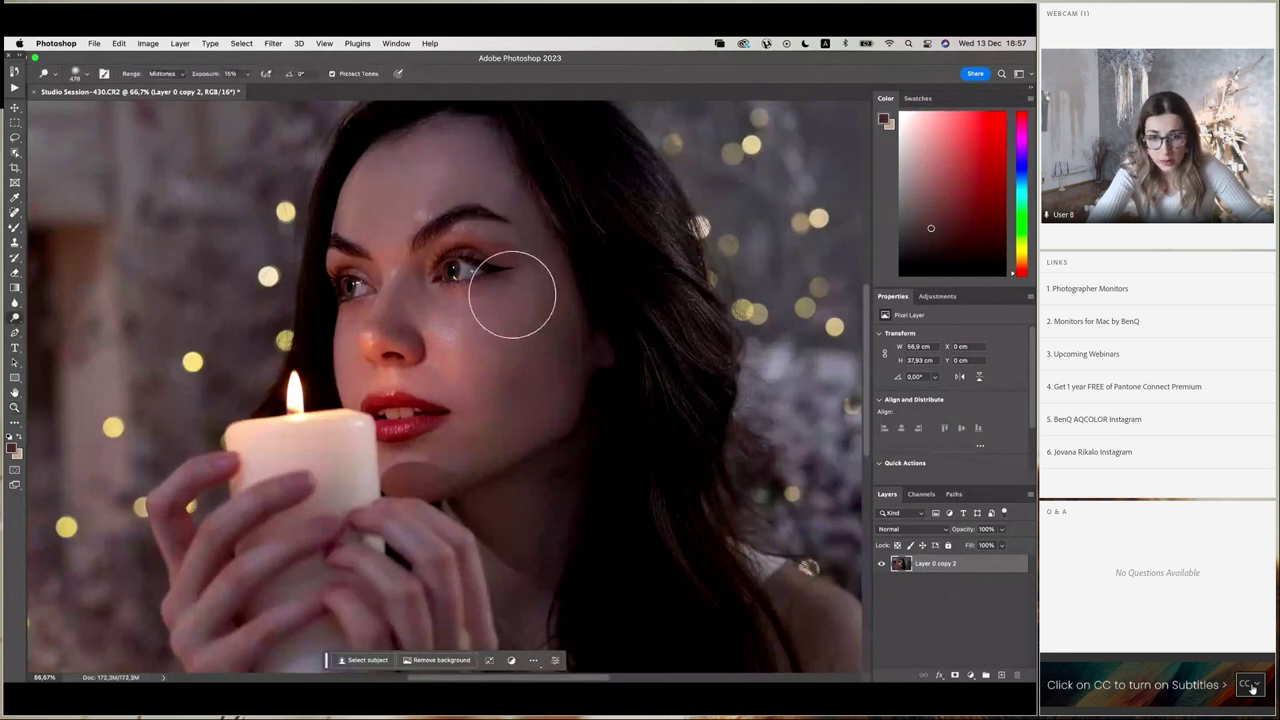
{"action": "right_click", "coordinate": [505, 292]}
{"action": "left_click_drag", "start_coordinate": [630, 320], "coordinate": [585, 321]}
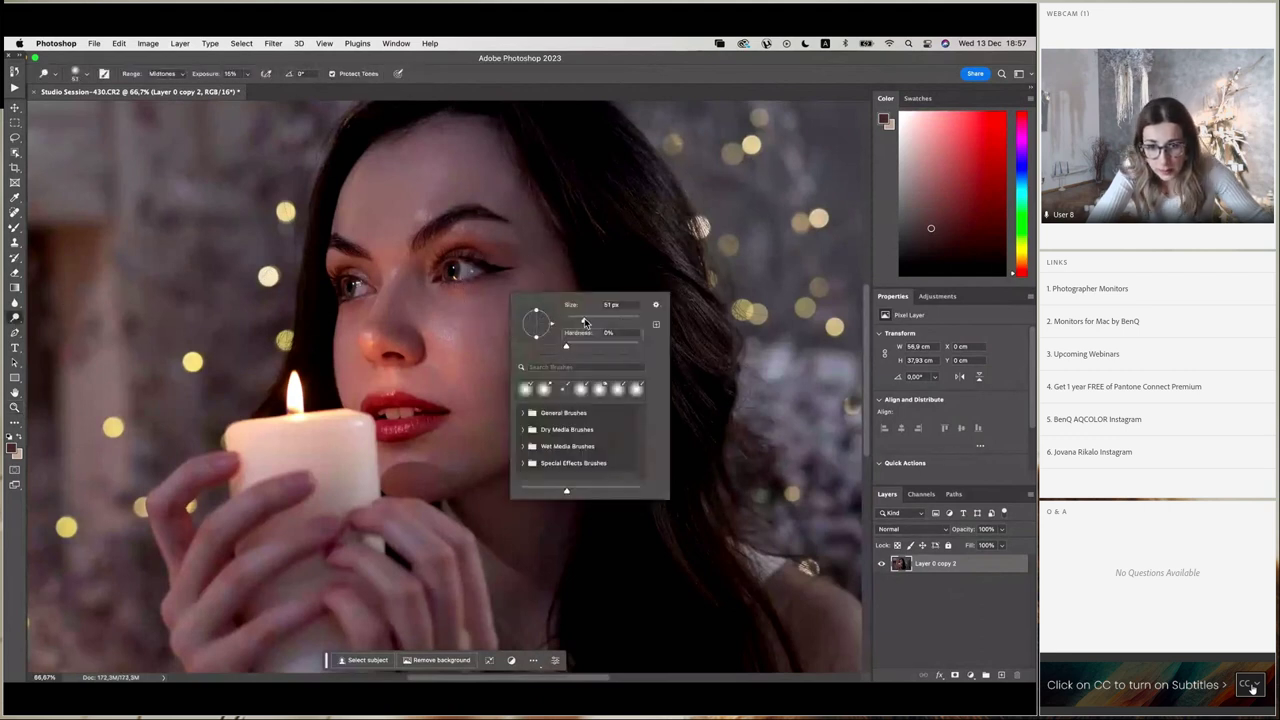
{"action": "key", "text": "Return"}
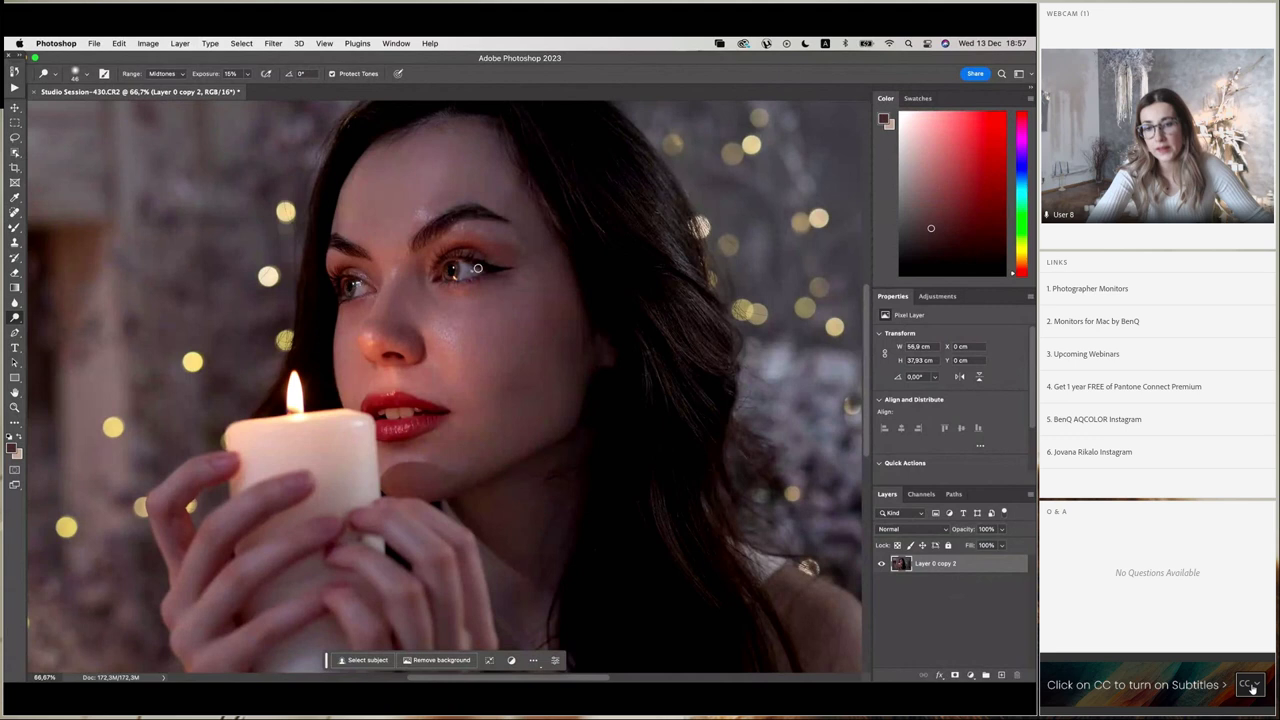
{"action": "right_click", "coordinate": [543, 256]}
{"action": "left_click_drag", "start_coordinate": [611, 283], "coordinate": [629, 280]}
{"action": "left_click", "coordinate": [476, 253]}
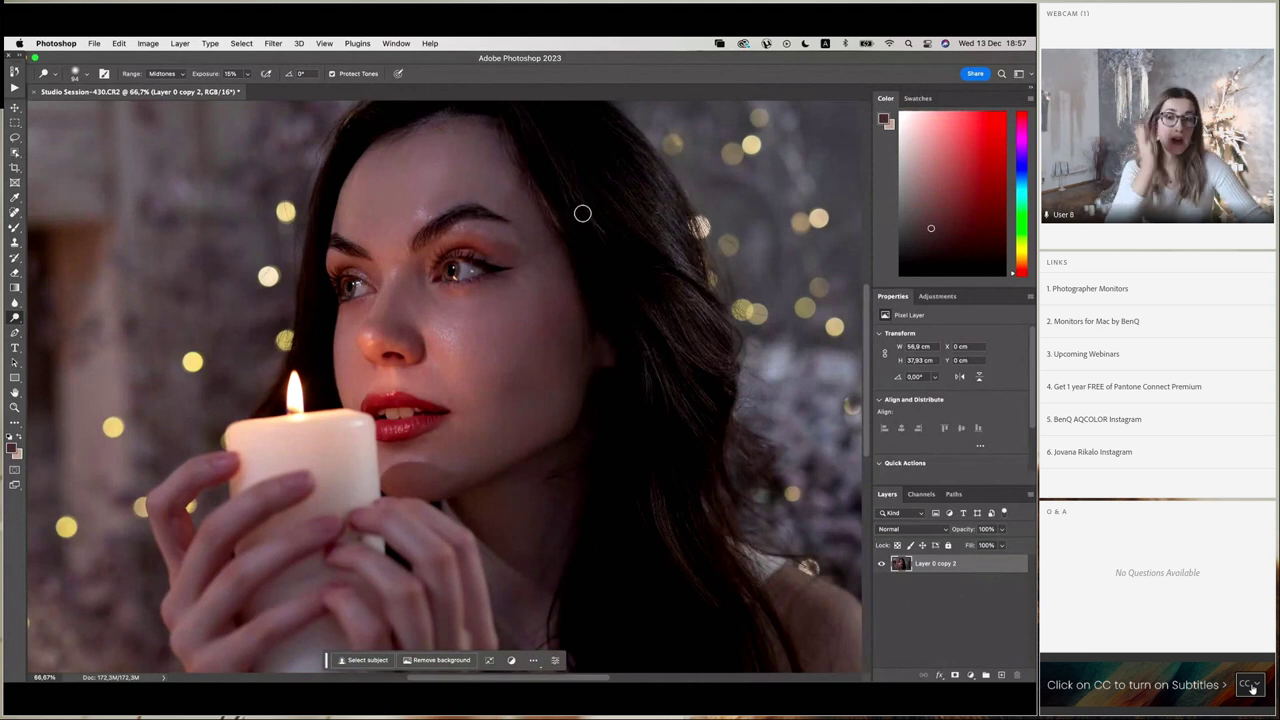
Brighten the eye makeup and lips with a soft 172 px Dodge brush, and the surrounding face with a larger one.
{"action": "right_click", "coordinate": [531, 200]}
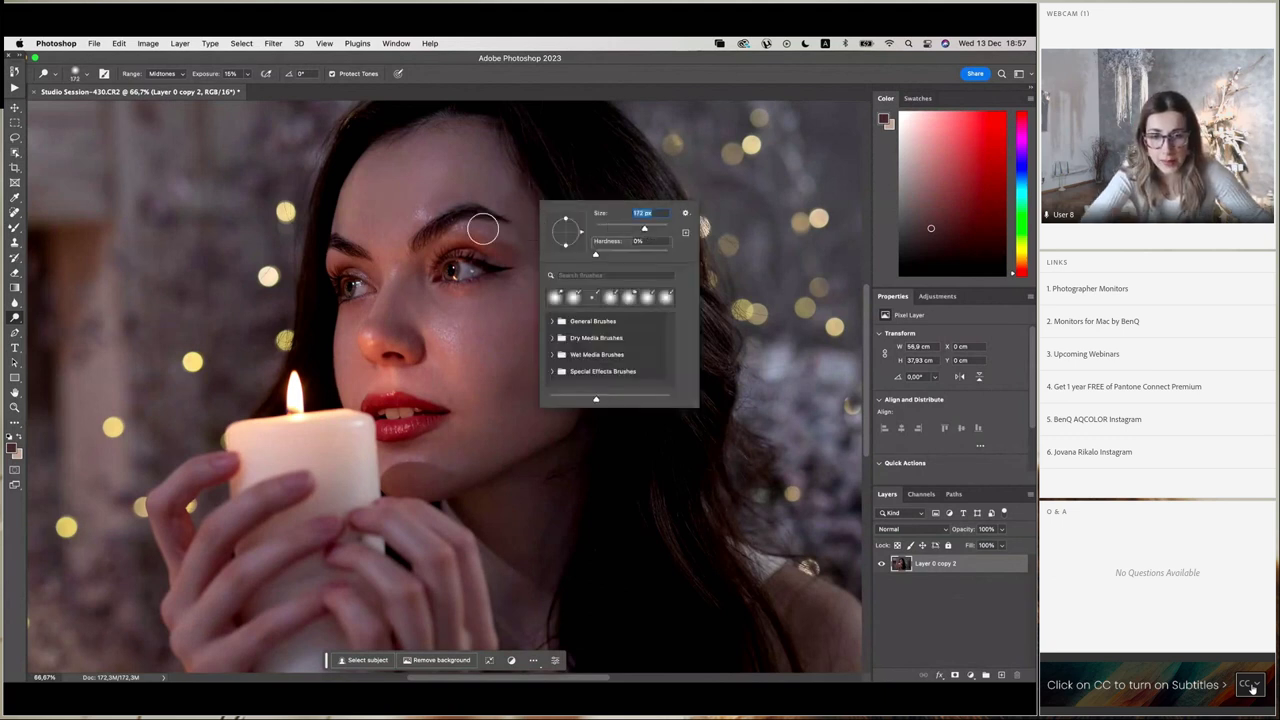
{"action": "key", "text": "Escape"}
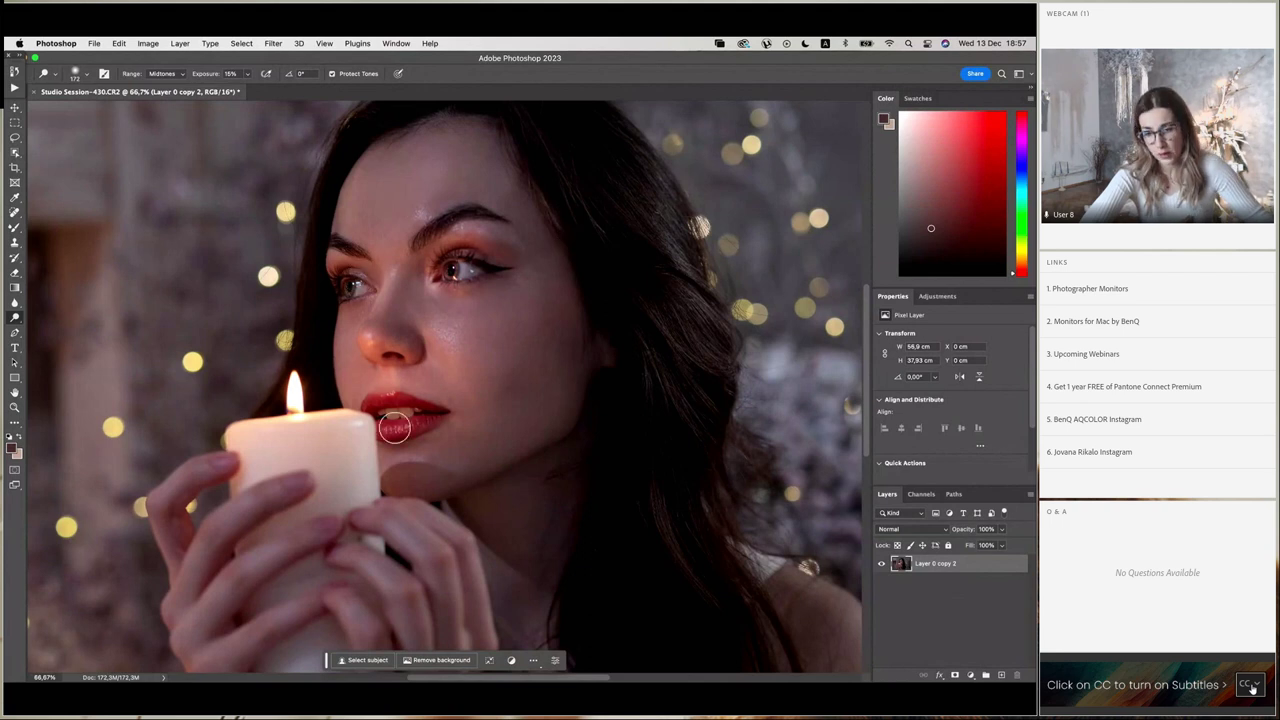
{"action": "right_click", "coordinate": [635, 319]}
{"action": "left_click_drag", "start_coordinate": [740, 347], "coordinate": [755, 347]}
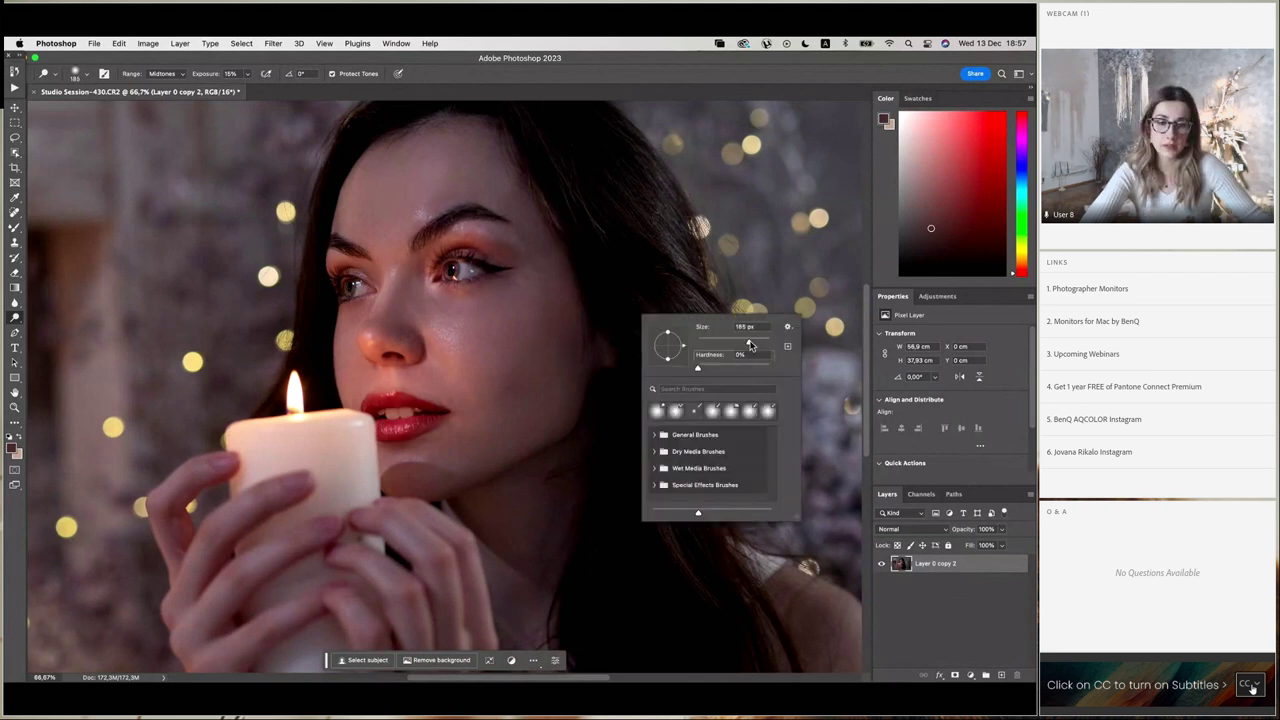
{"action": "key", "text": "Return"}
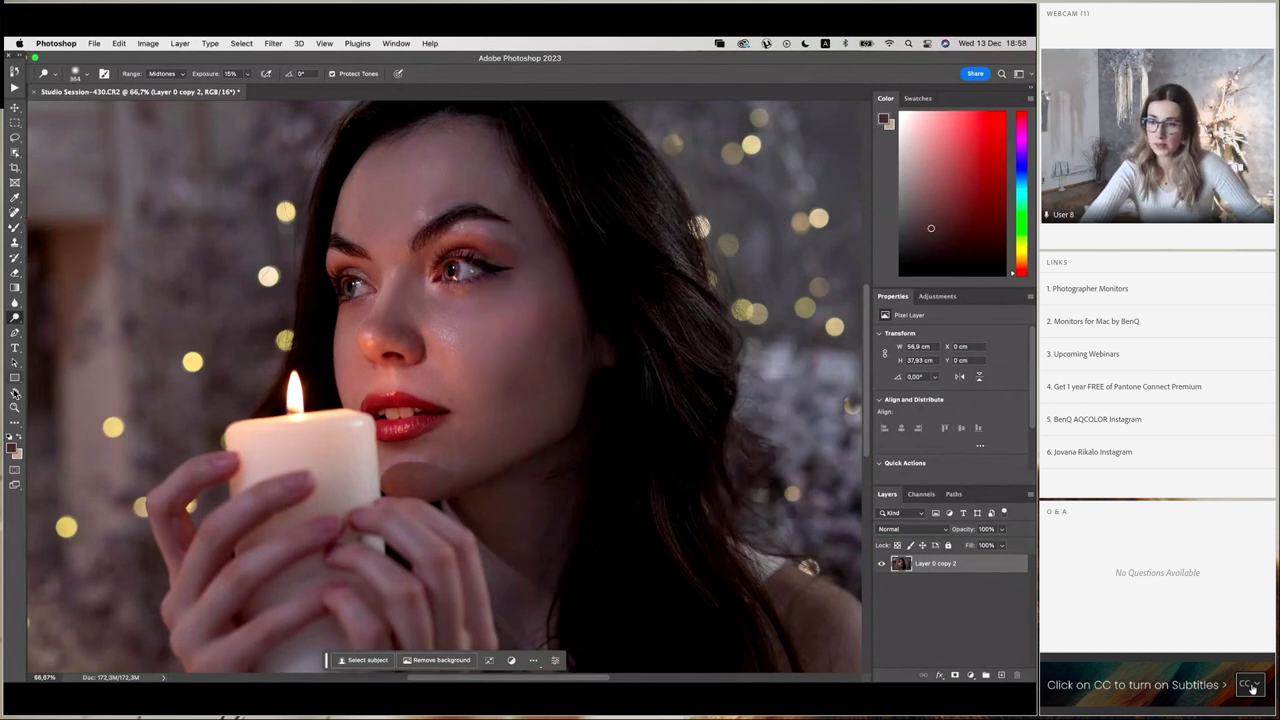
Brighten the background beside the woman with the Dodge Tool, using a soft 1040 px brush on one side and 2120 px on the other.
{"action": "key", "text": "z"}
{"action": "left_click", "coordinate": [375, 210], "text": "alt"}
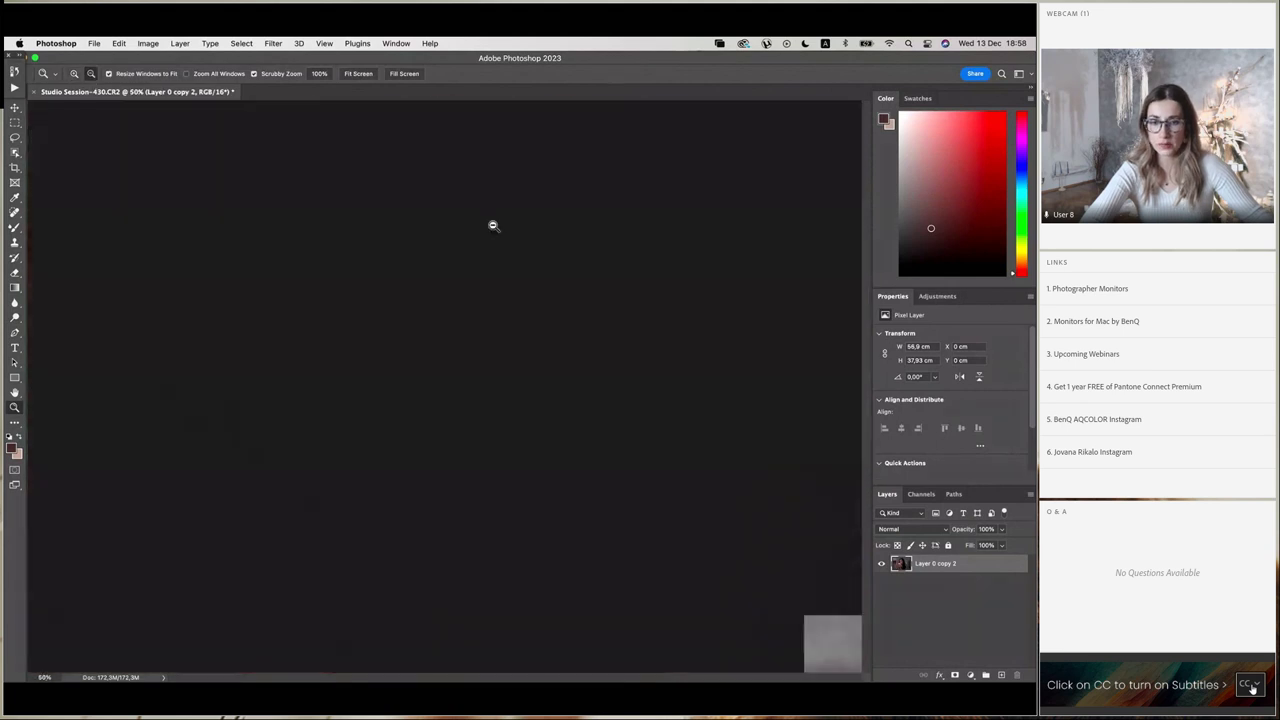
{"action": "left_click", "coordinate": [14, 318]}
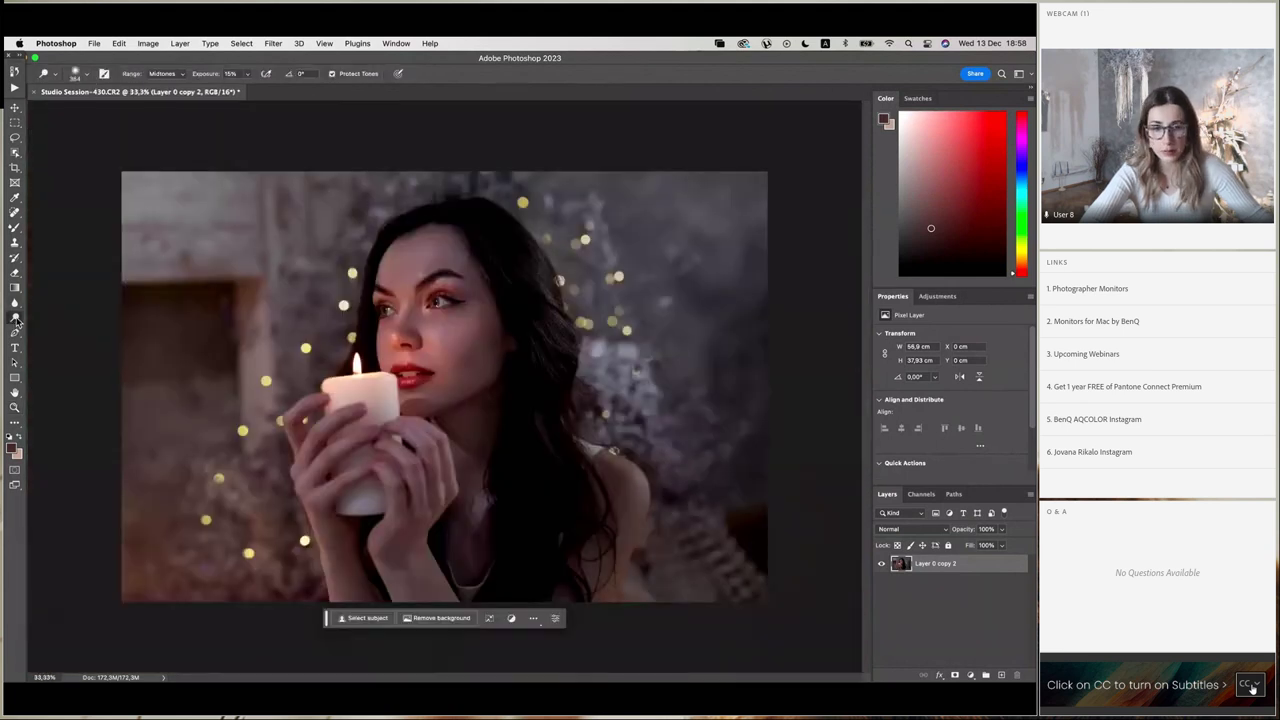
{"action": "right_click", "coordinate": [631, 323]}
{"action": "left_click_drag", "start_coordinate": [752, 350], "coordinate": [744, 349]}
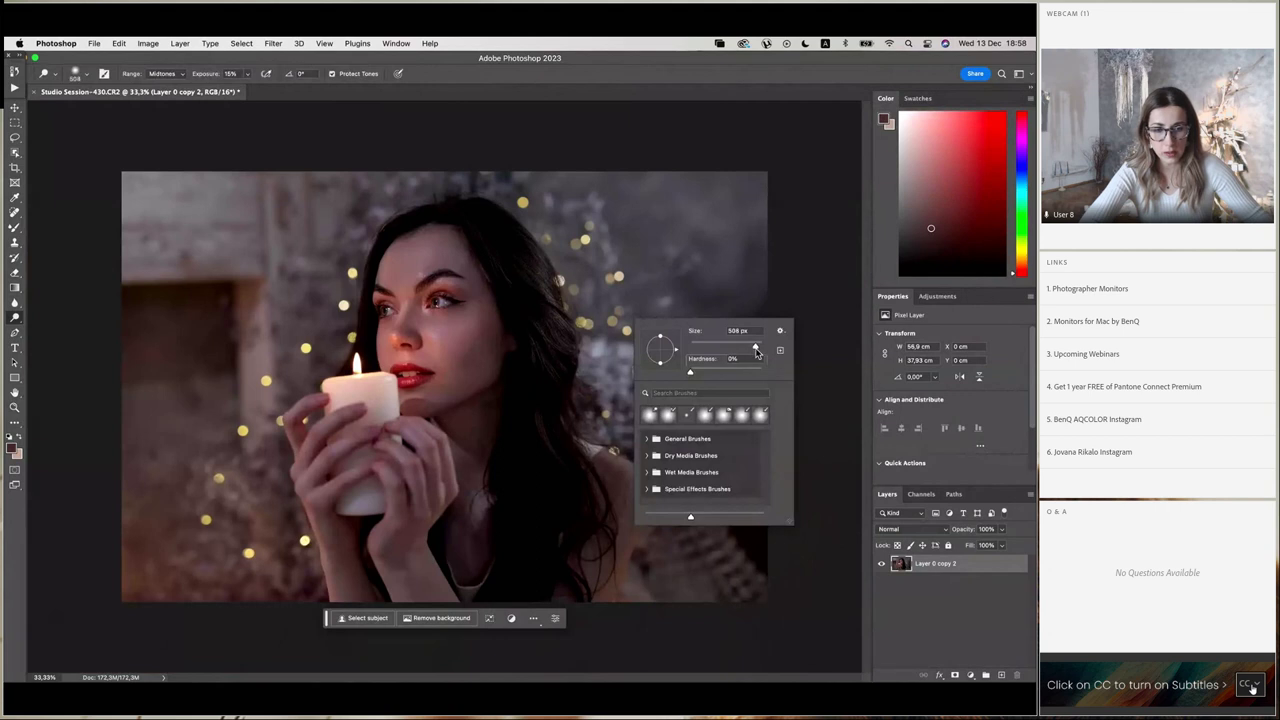
{"action": "left_click", "coordinate": [614, 309]}
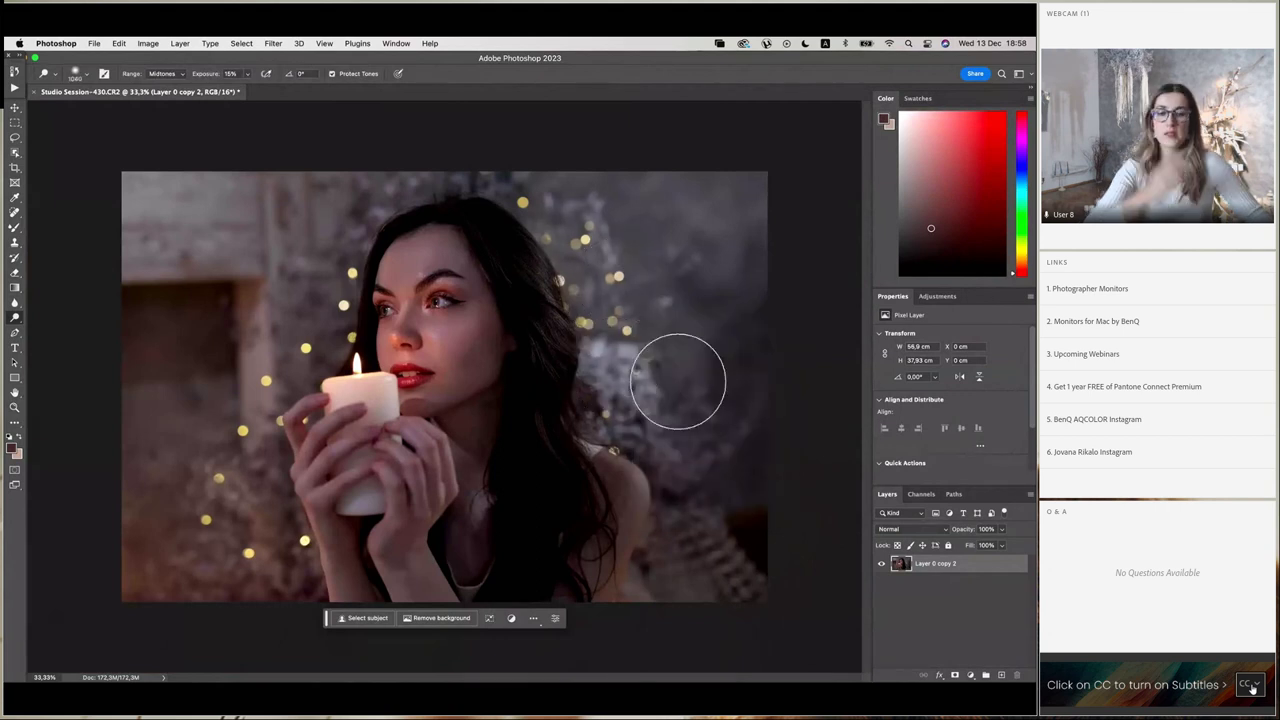
{"action": "right_click", "coordinate": [368, 234]}
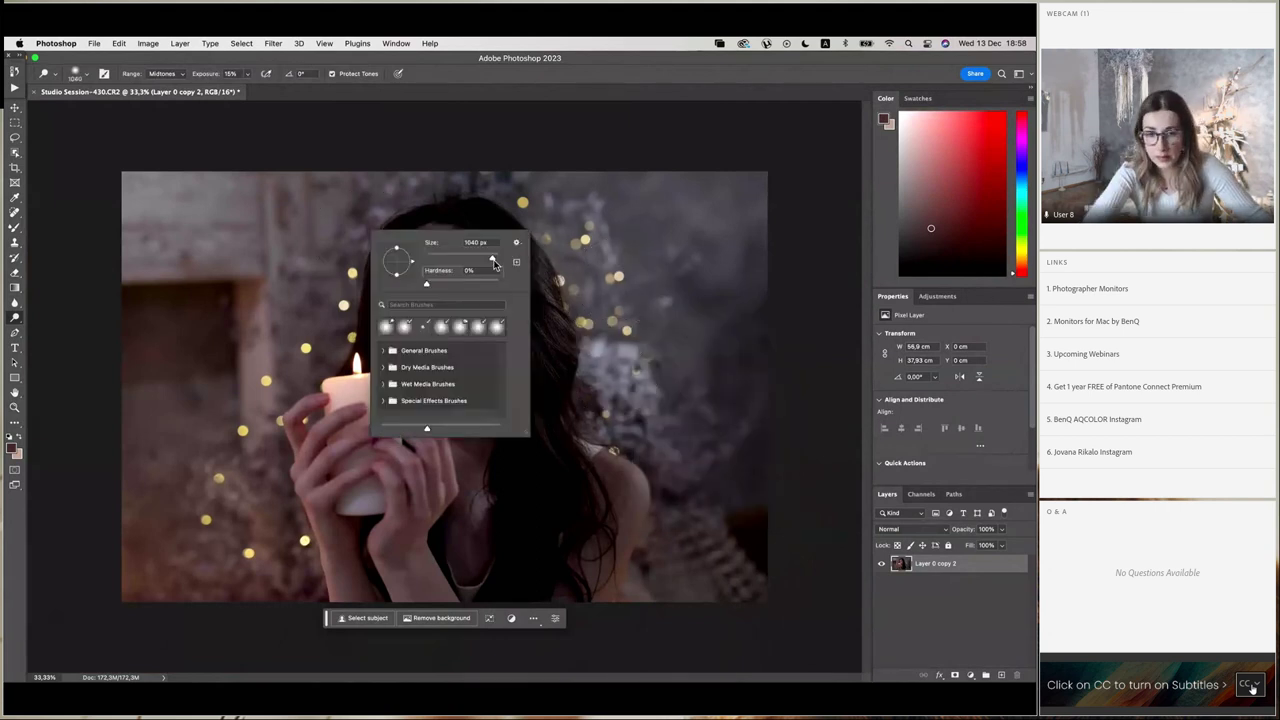
{"action": "left_click_drag", "start_coordinate": [491, 261], "coordinate": [493, 261]}
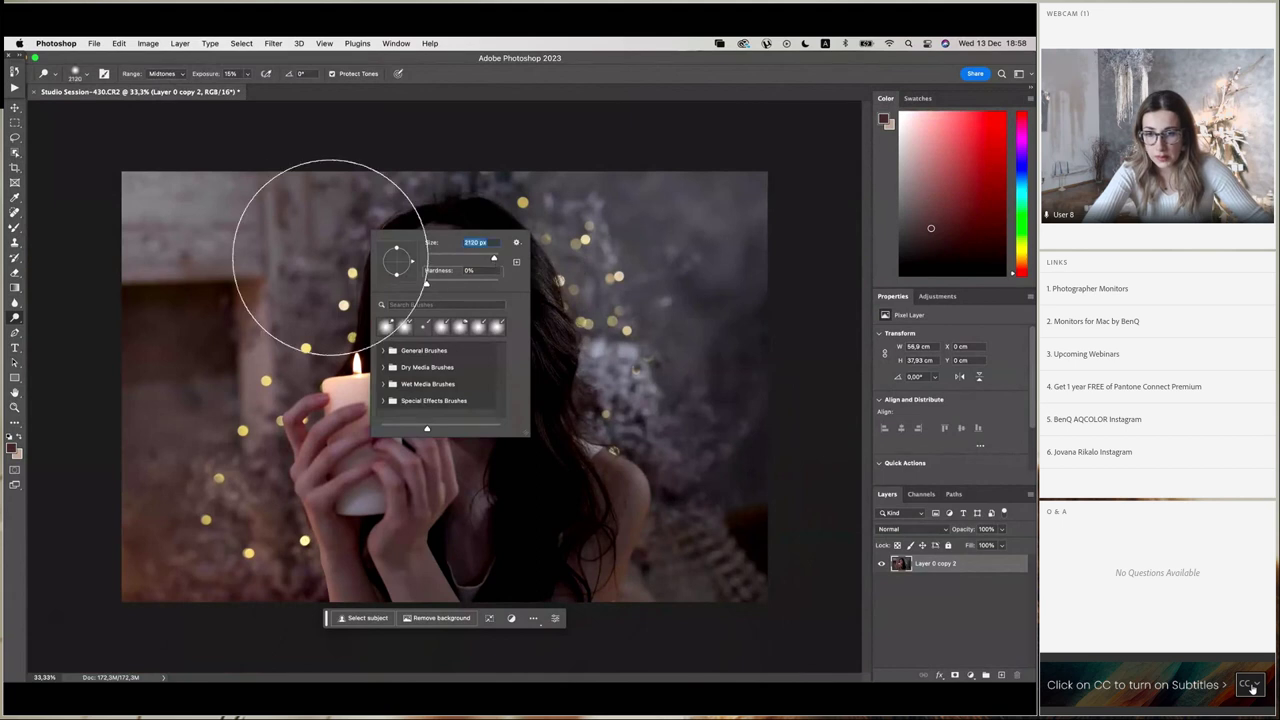
{"action": "left_click", "coordinate": [263, 271]}
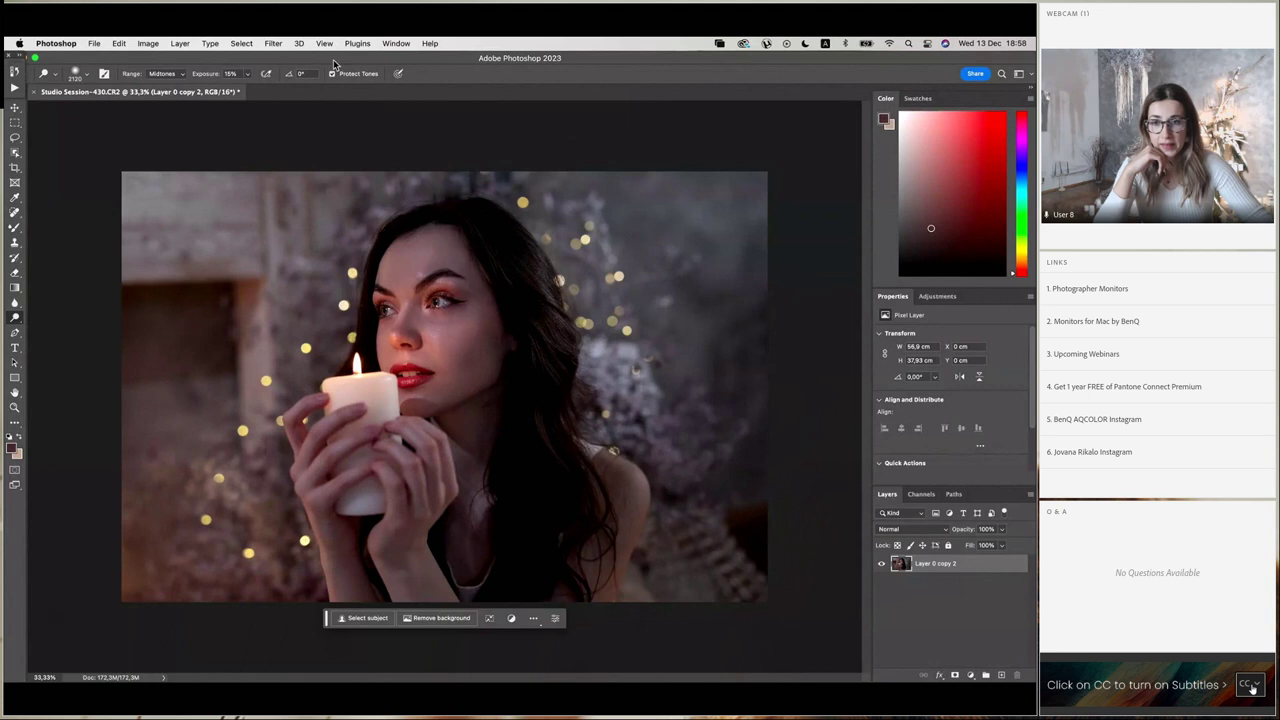
Push the outer edge of the woman's hair slightly inward in Liquify with a 1710 size Forward Warp brush.
{"action": "left_click", "coordinate": [273, 43]}
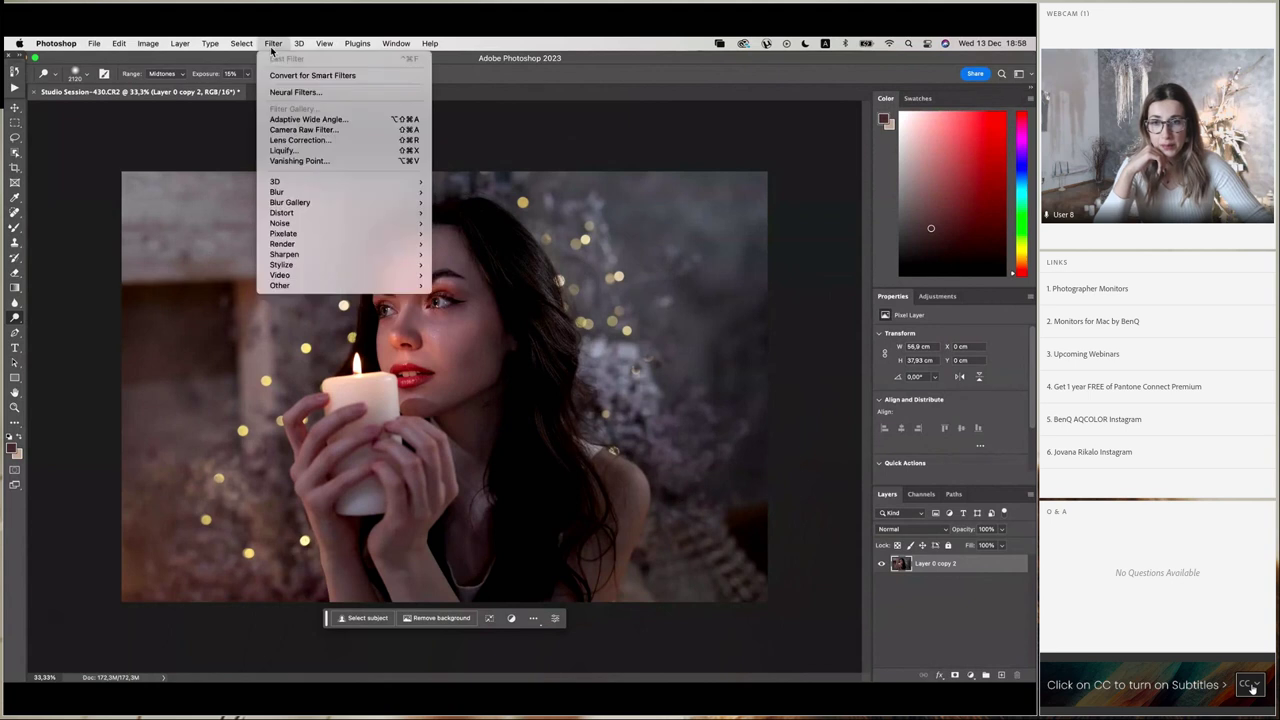
{"action": "left_click", "coordinate": [283, 150]}
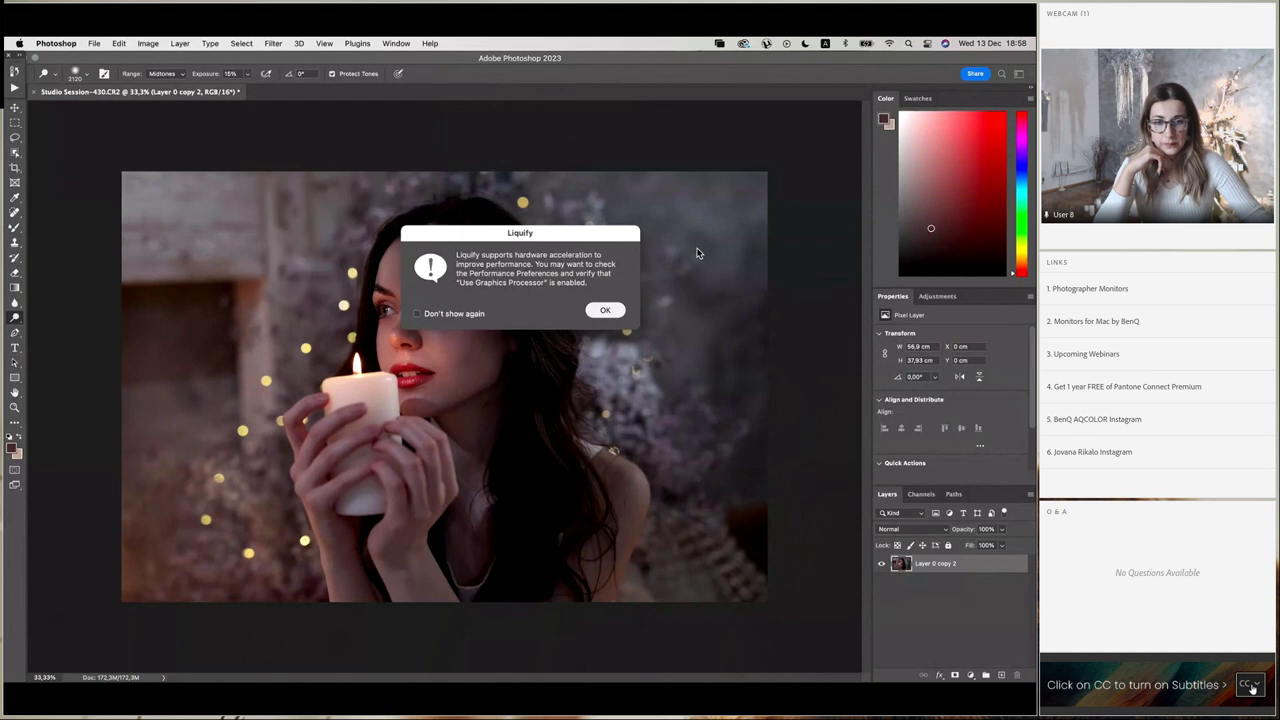
{"action": "key", "text": "Return"}
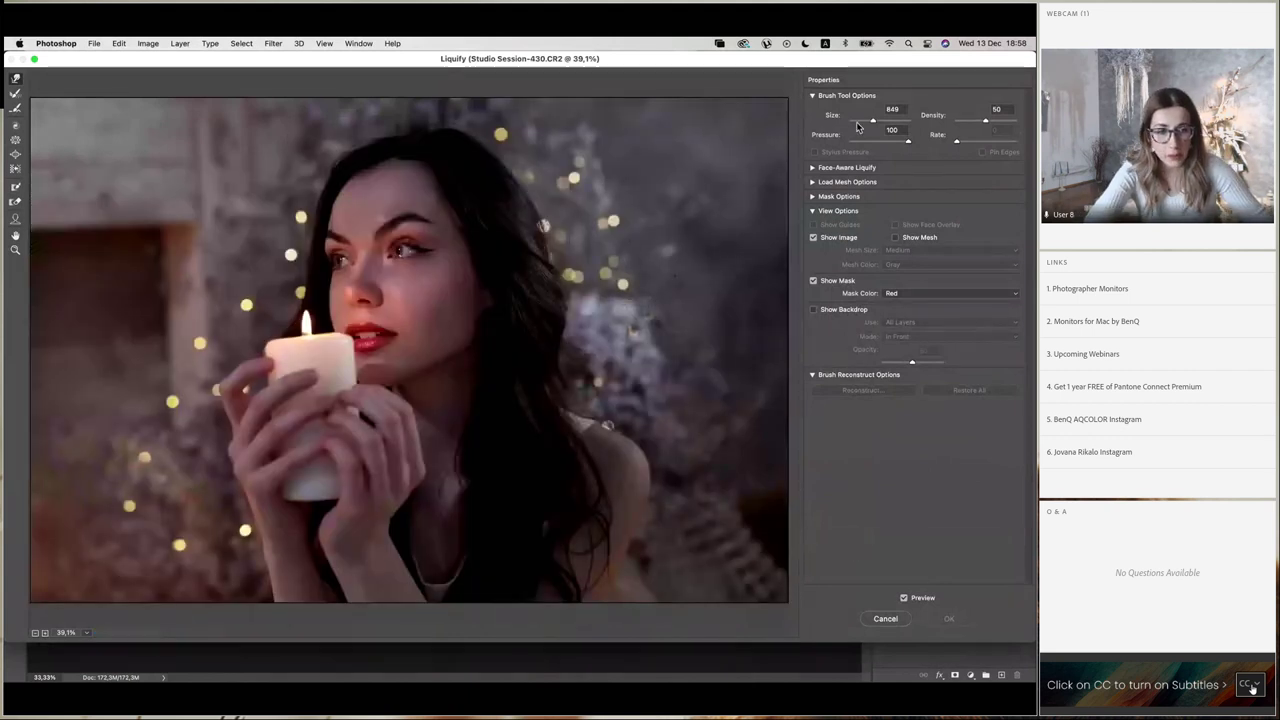
{"action": "left_click_drag", "start_coordinate": [874, 121], "coordinate": [884, 122]}
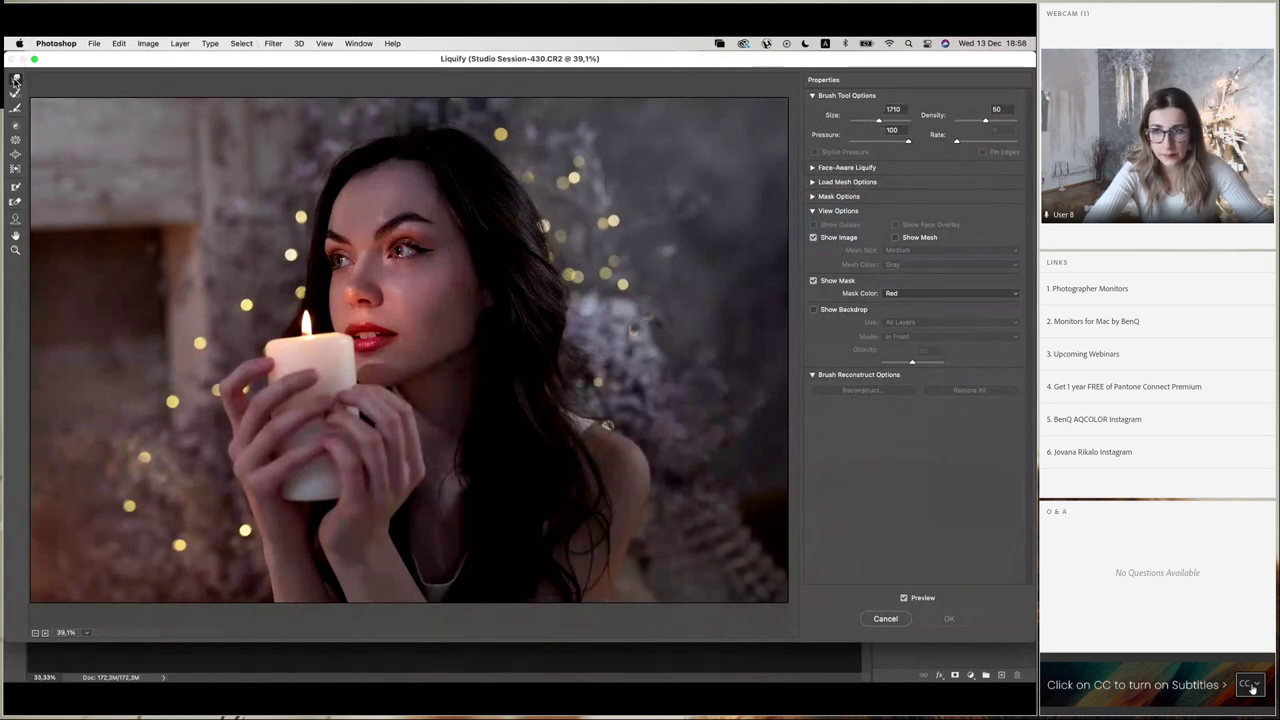
{"action": "mouse_move", "coordinate": [575, 190]}
{"action": "left_mouse_down"}
{"action": "mouse_move", "coordinate": [592, 186]}
{"action": "mouse_move", "coordinate": [560, 200]}
{"action": "left_mouse_up"}
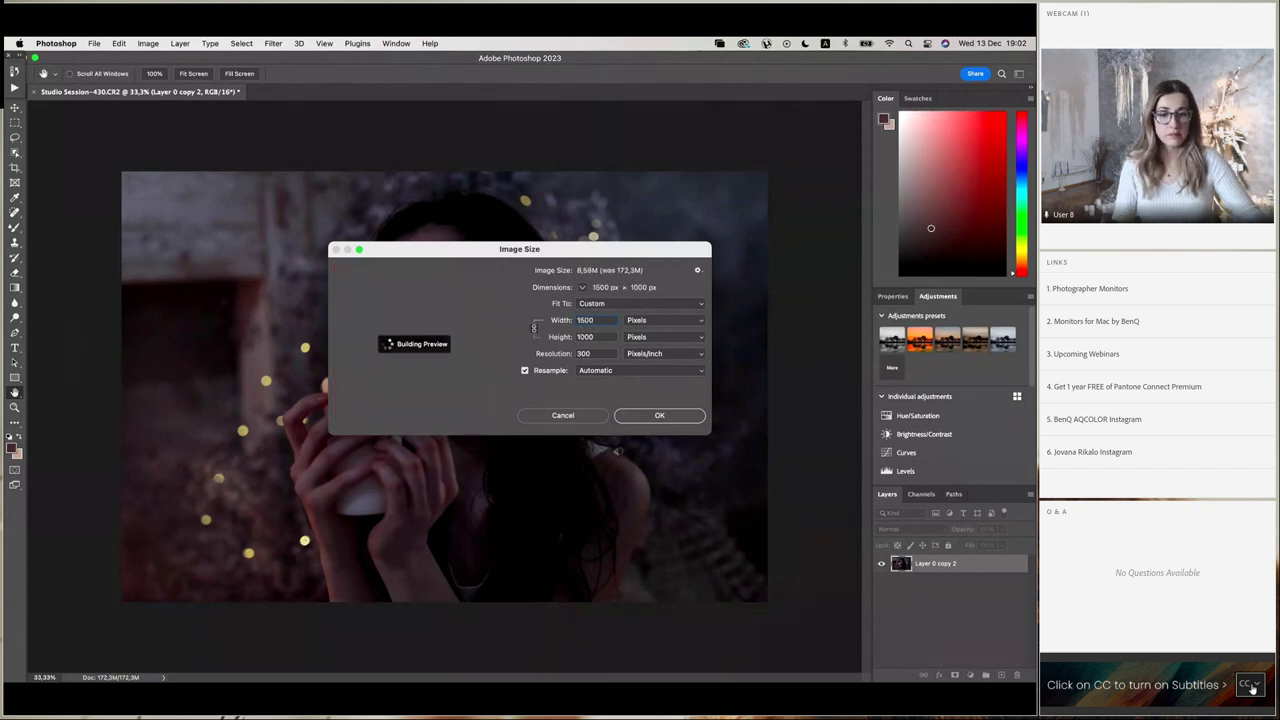
Resize the image to 1500 × 1000 px and review the PNG-24 Save for Web settings without exporting.
{"action": "key", "text": "Return"}
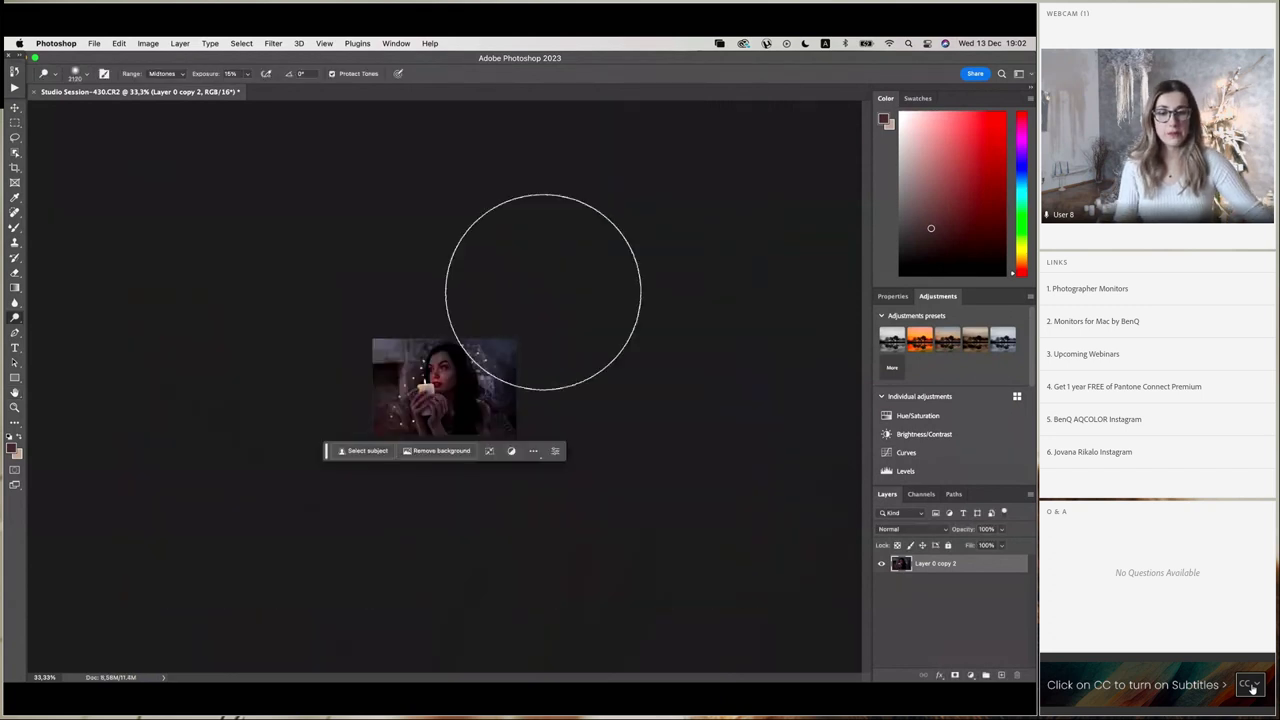
{"action": "left_click", "coordinate": [94, 44]}
{"action": "mouse_move", "coordinate": [230, 227]}
{"action": "left_click", "coordinate": [305, 271]}
{"action": "left_click", "coordinate": [700, 164]}
{"action": "left_click", "coordinate": [670, 161]}
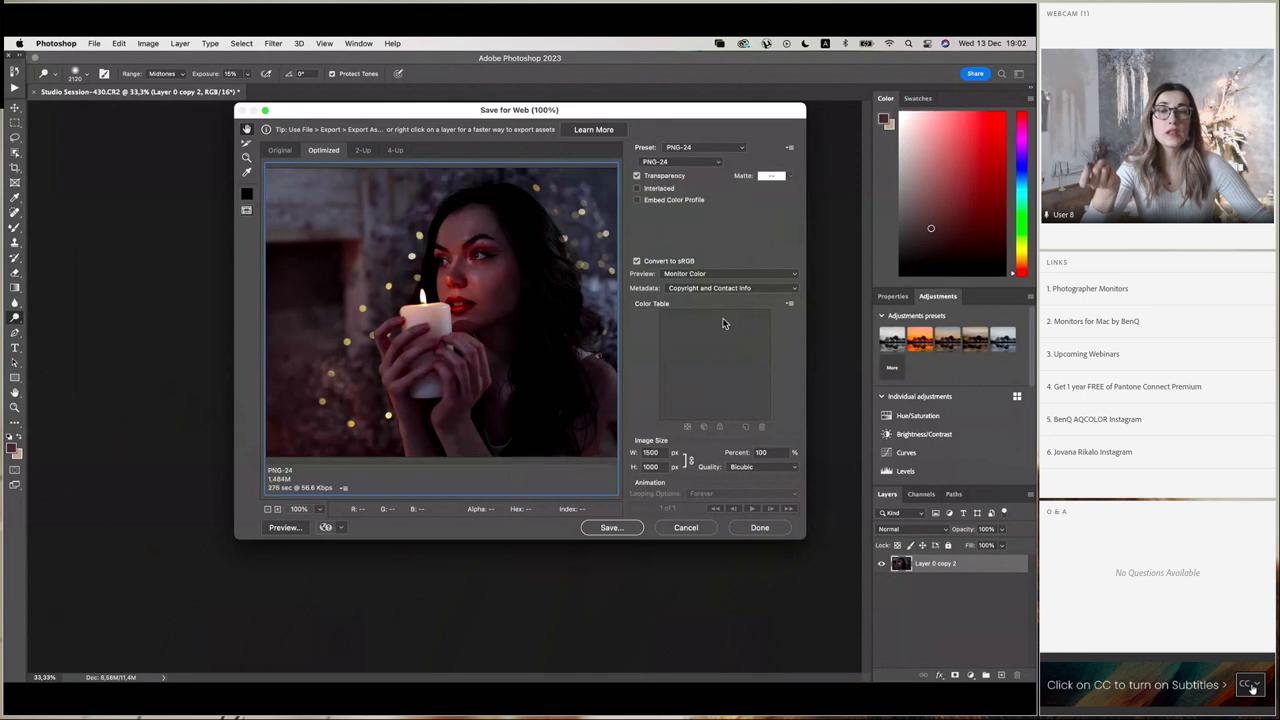
{"action": "left_click", "coordinate": [686, 527]}
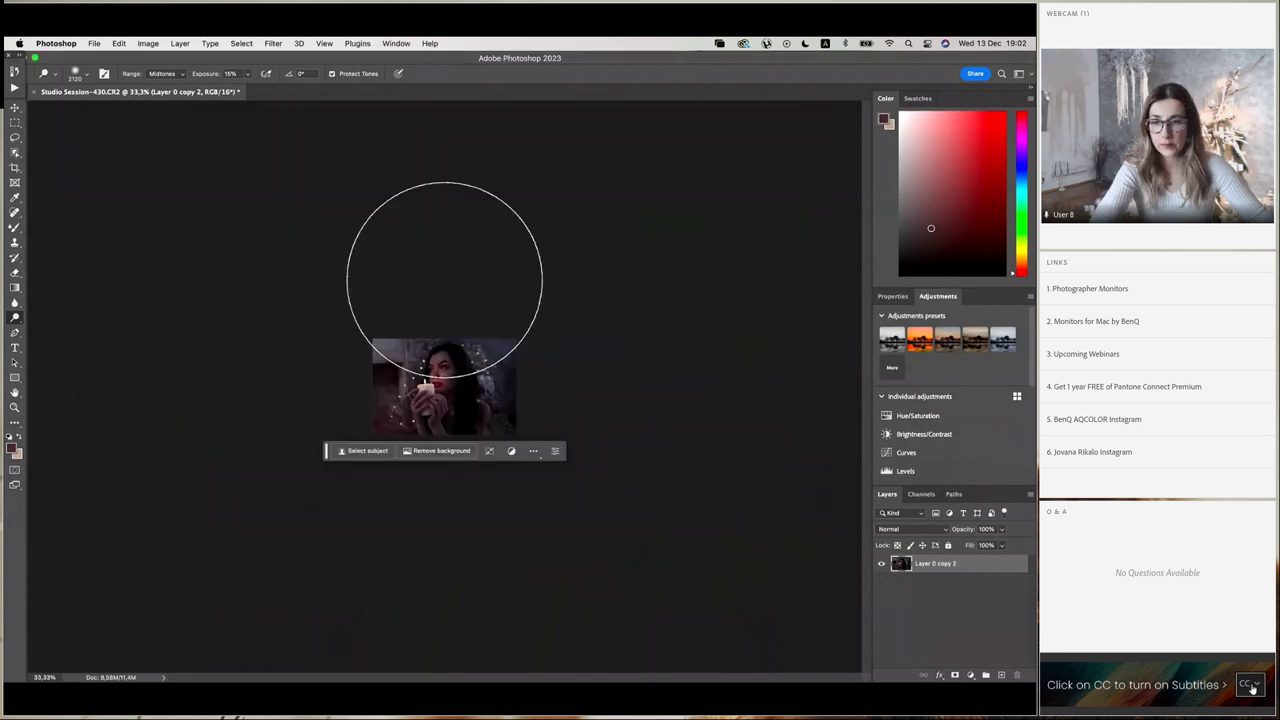
Close the candle portrait without saving and open the raw file Studio Session-519.CR2 from the Desktop.
{"action": "left_click", "coordinate": [35, 92]}
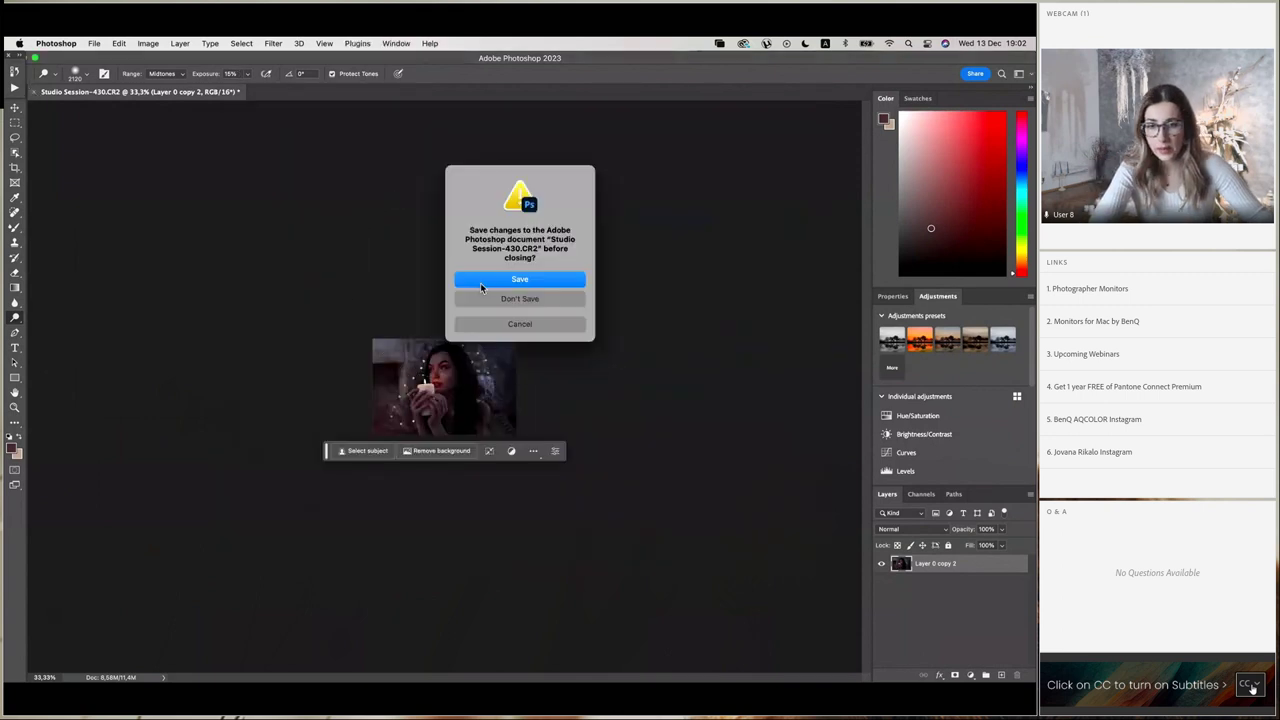
{"action": "left_click", "coordinate": [506, 297]}
{"action": "left_click", "coordinate": [94, 43]}
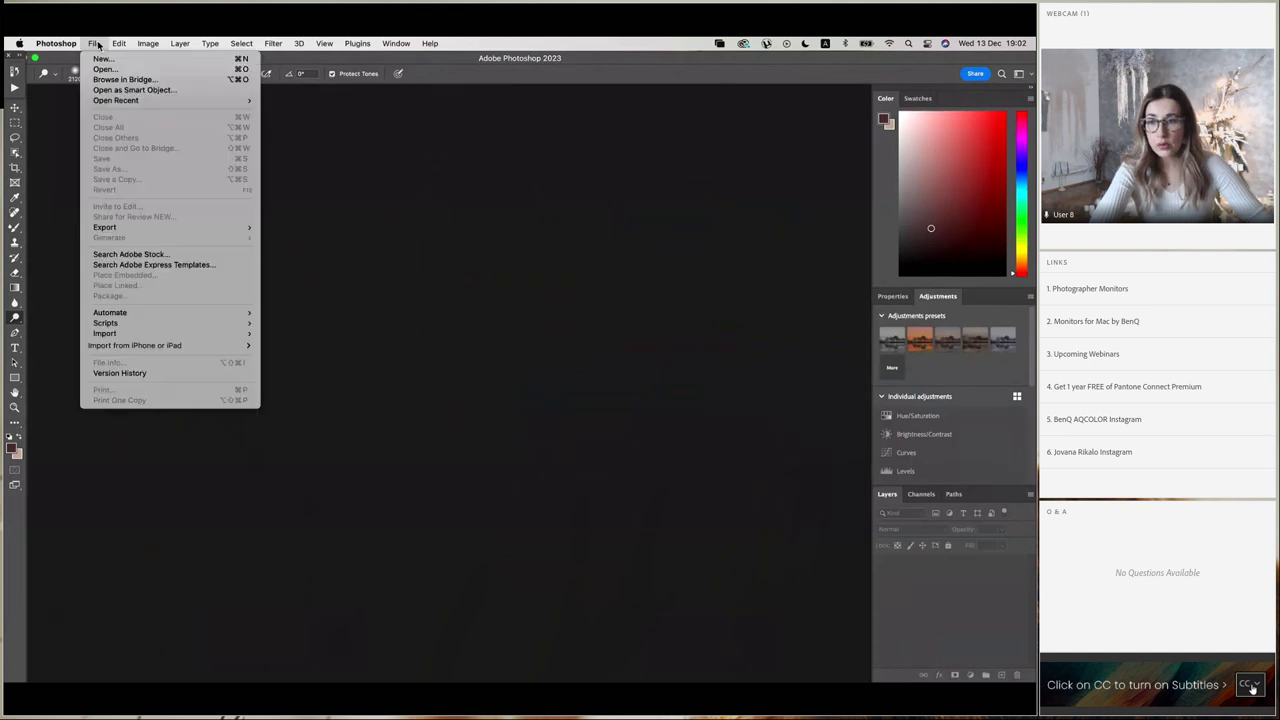
{"action": "left_click", "coordinate": [120, 76]}
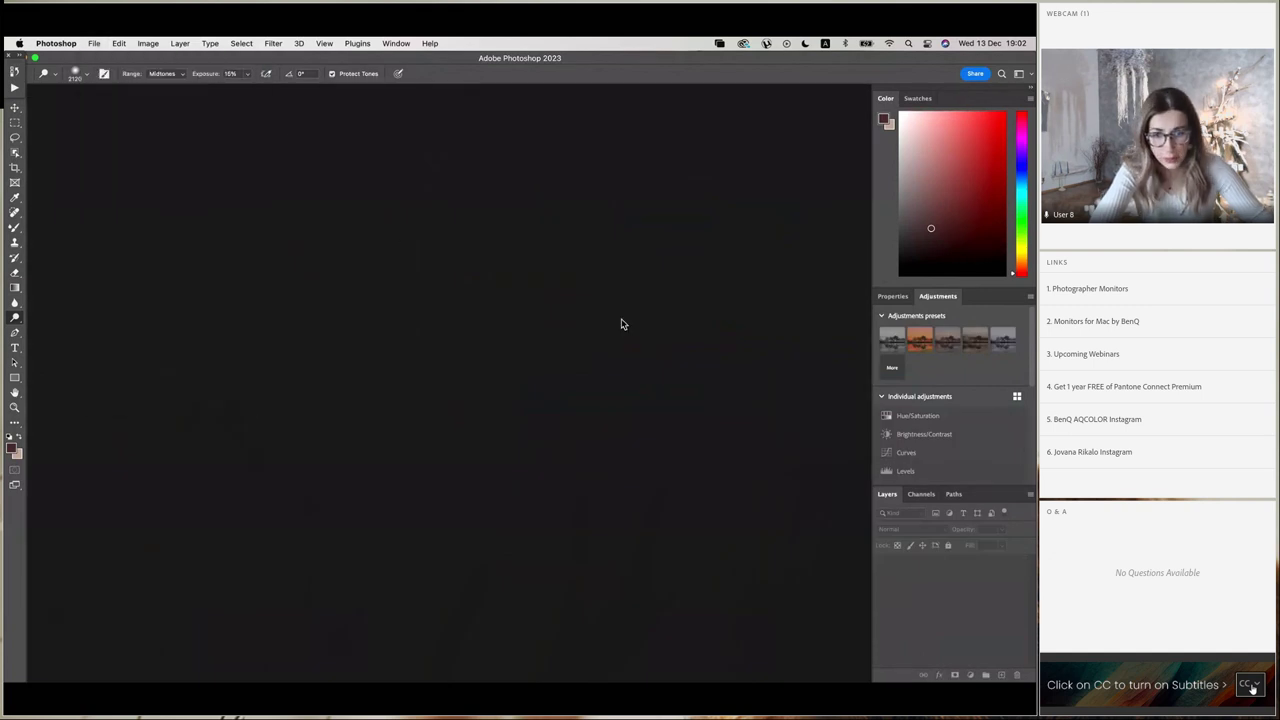
{"action": "scroll", "coordinate": [475, 272], "scroll_direction": "down", "scroll_amount": 5}
{"action": "left_click", "coordinate": [452, 250]}
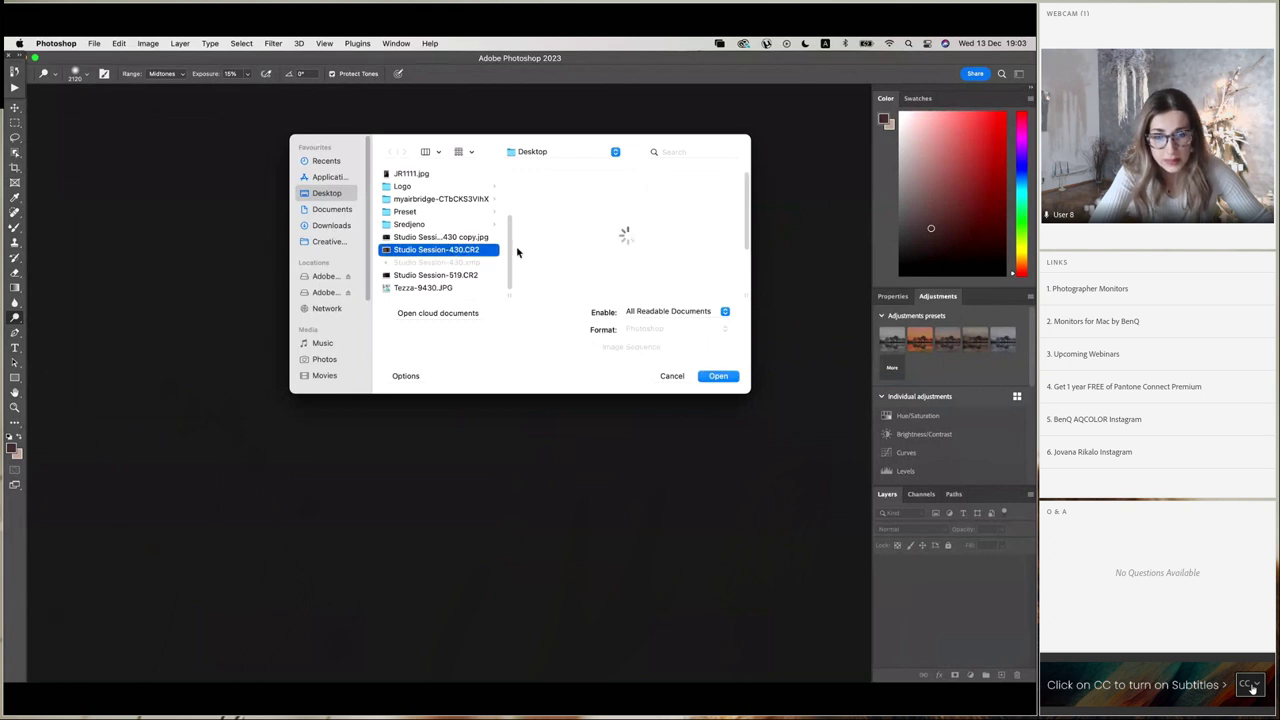
{"action": "left_click", "coordinate": [424, 277]}
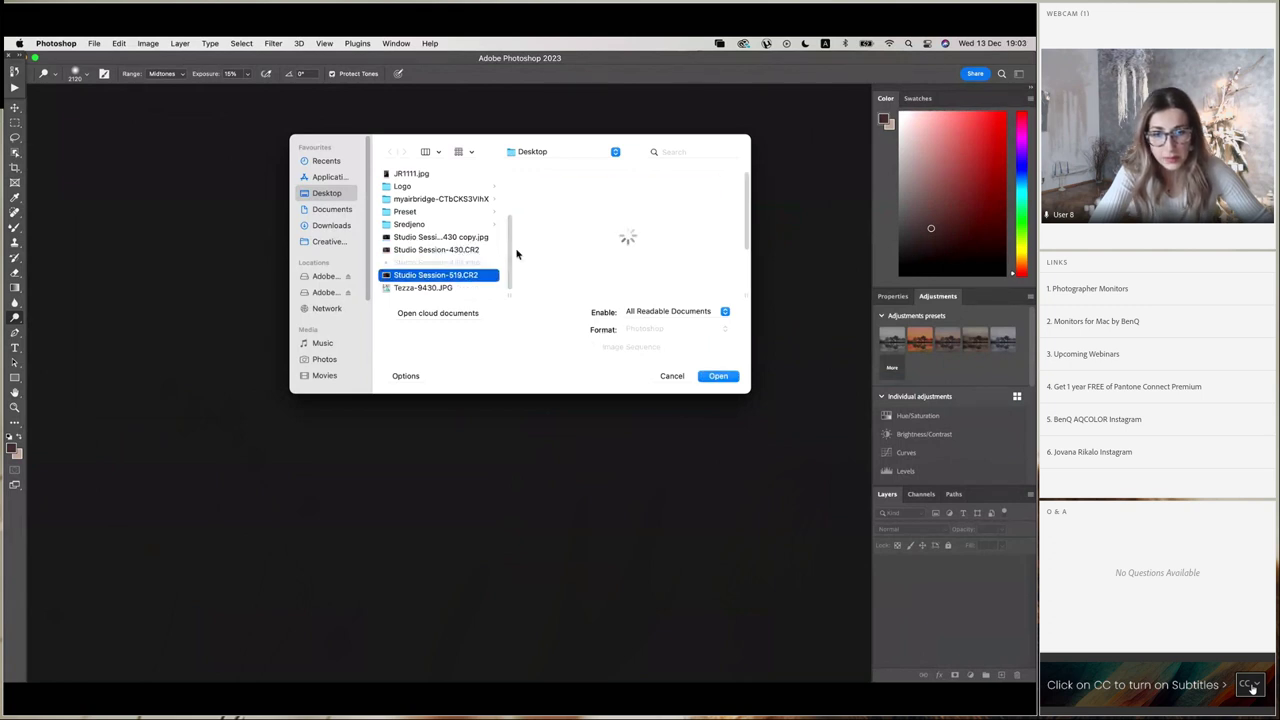
{"action": "double_click", "coordinate": [458, 275]}
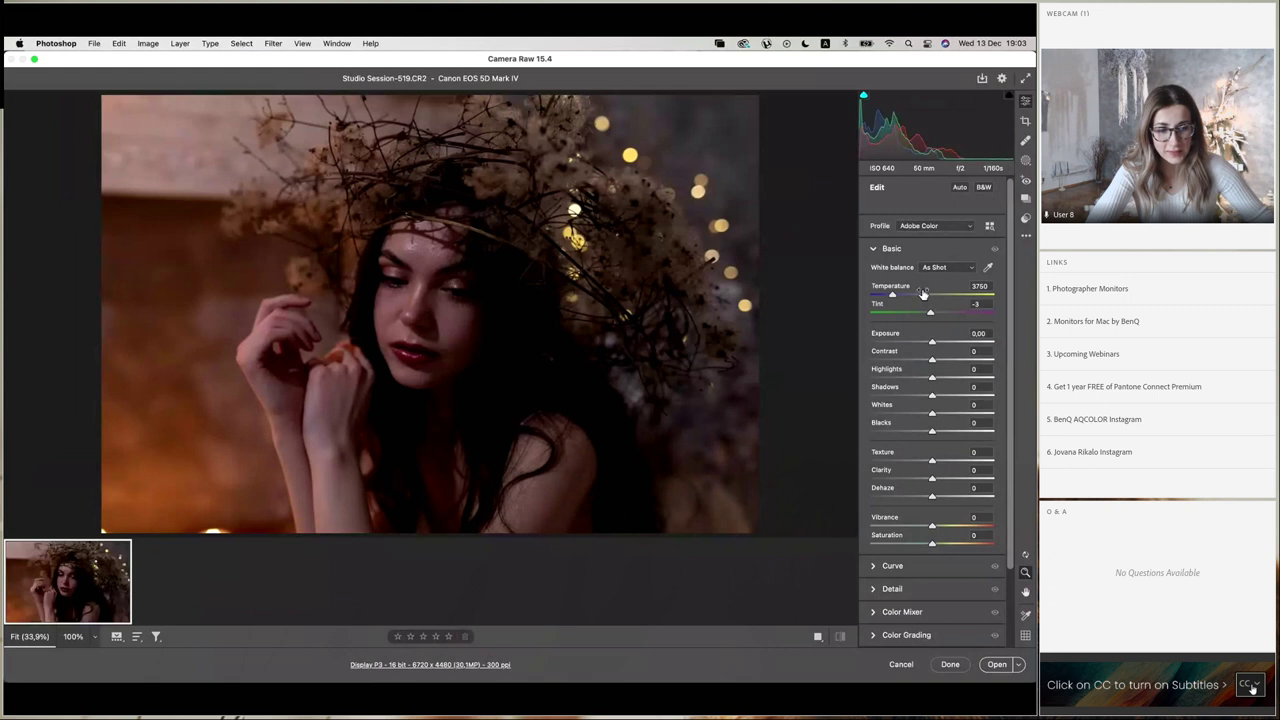
Set Exposure +0.65, Temperature 3300, Tint -26, Highlights -30 and Shadows +18 in Camera Raw, and open the photo for editing.
{"action": "left_click_drag", "start_coordinate": [932, 345], "coordinate": [938, 347]}
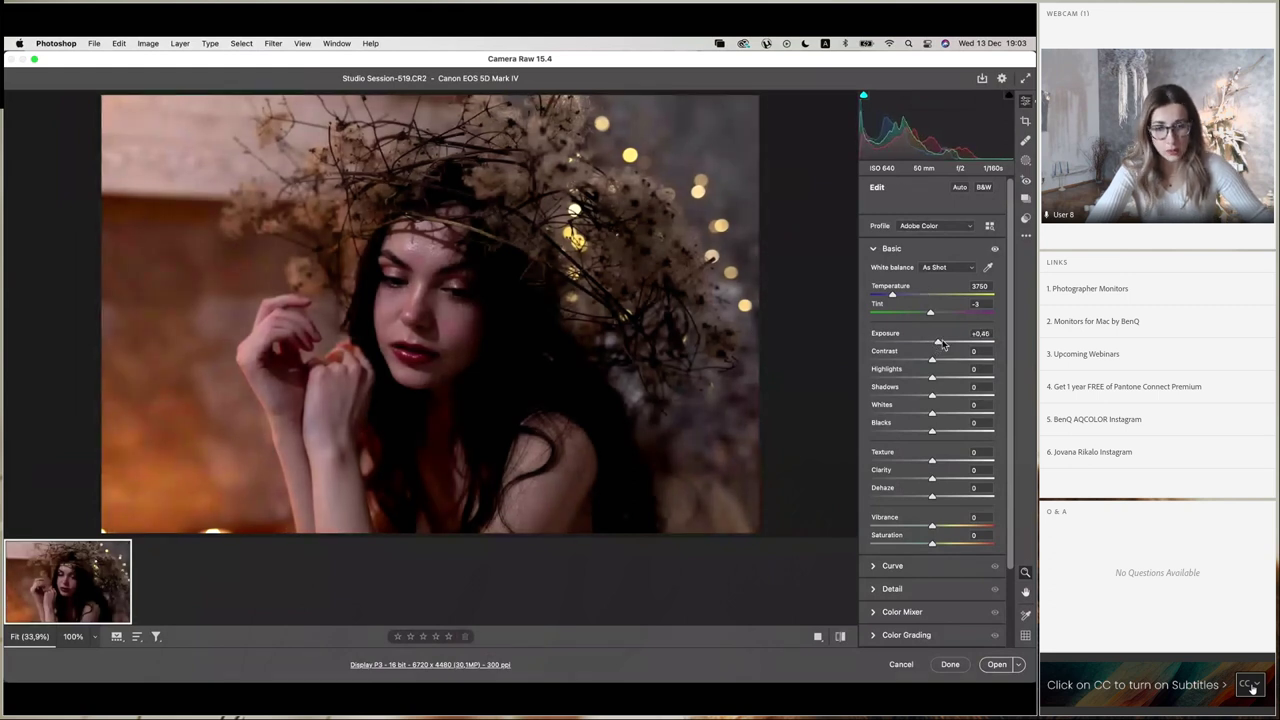
{"action": "left_click_drag", "start_coordinate": [891, 295], "coordinate": [886, 298]}
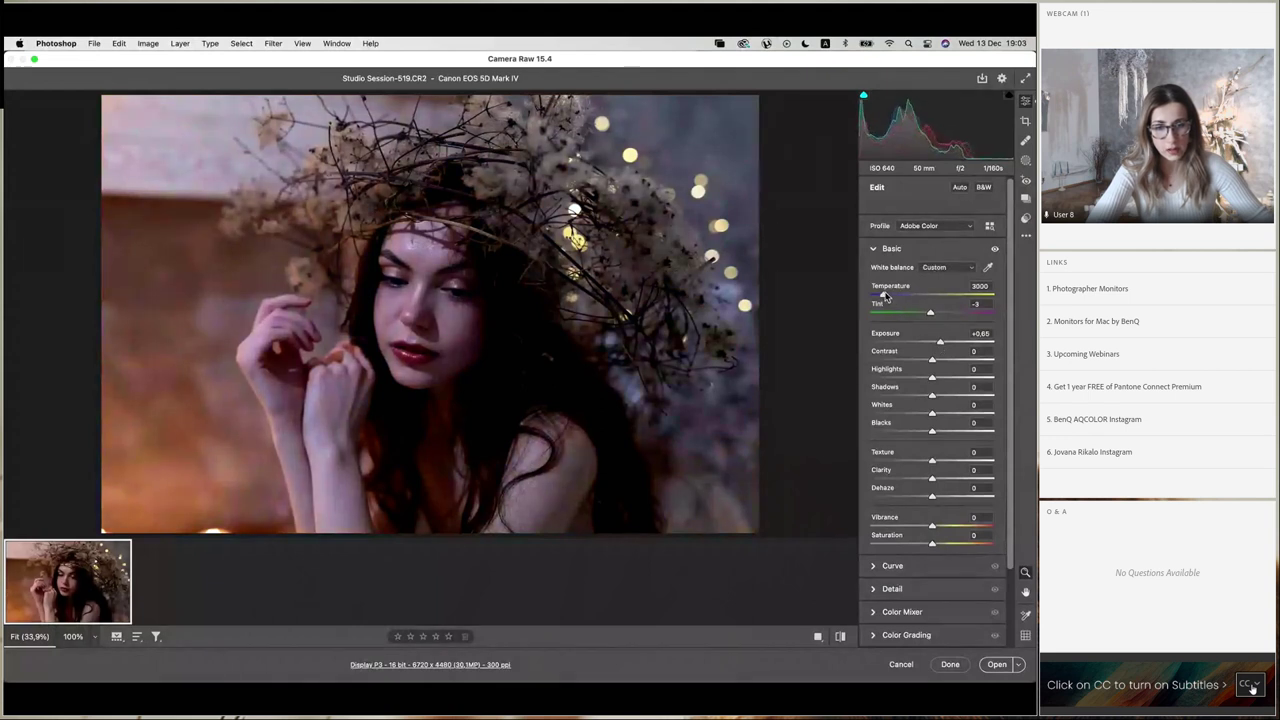
{"action": "left_click_drag", "start_coordinate": [930, 312], "coordinate": [918, 314]}
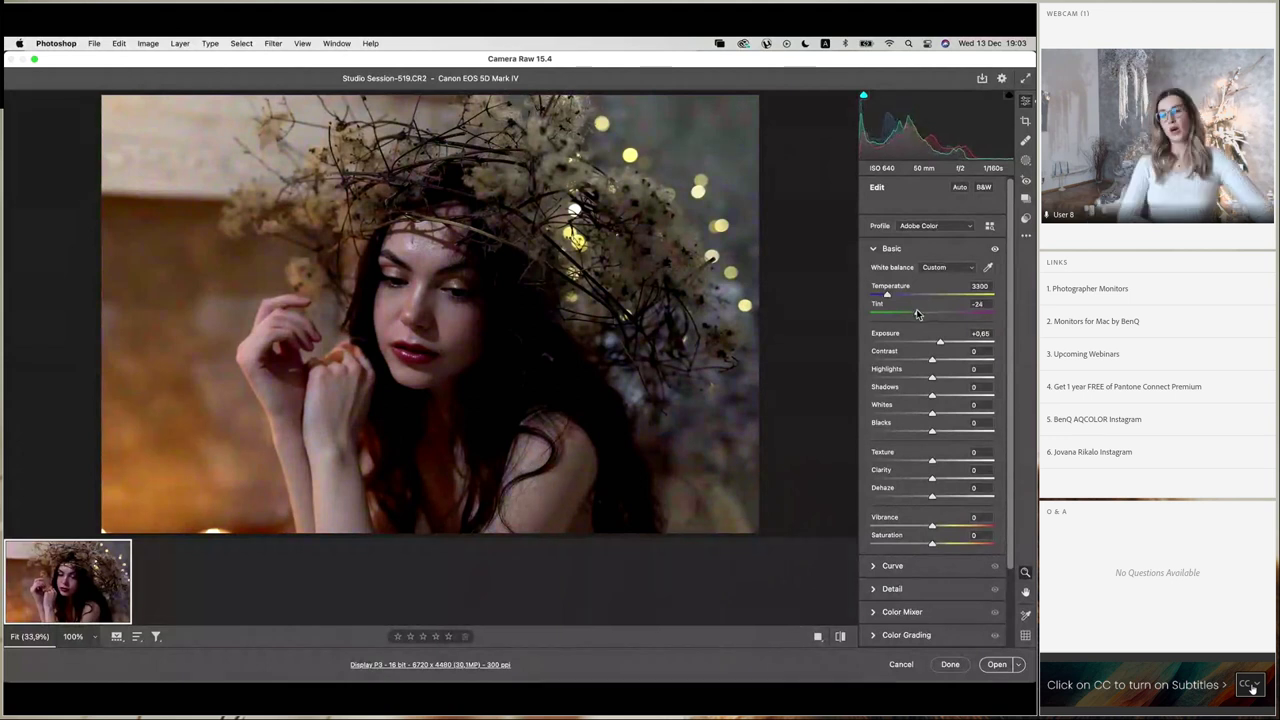
{"action": "left_click_drag", "start_coordinate": [914, 314], "coordinate": [913, 314]}
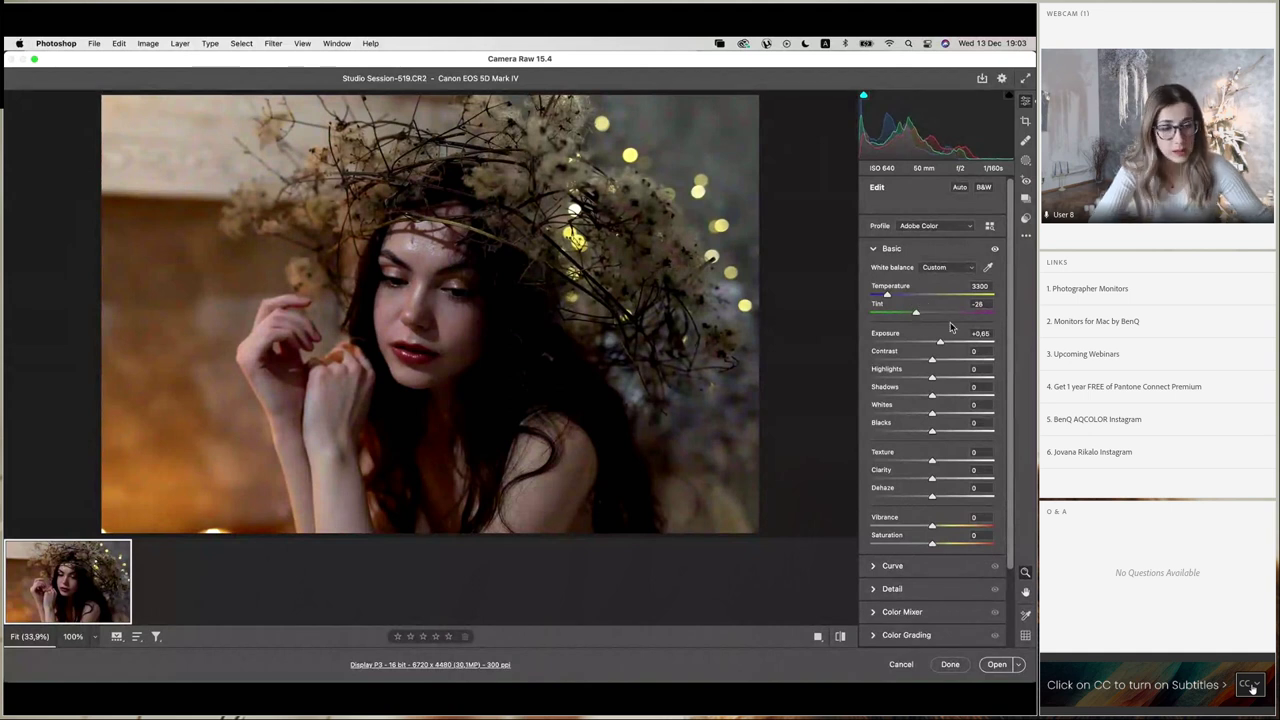
{"action": "mouse_move", "coordinate": [932, 376]}
{"action": "left_mouse_down"}
{"action": "mouse_move", "coordinate": [913, 376]}
{"action": "mouse_move", "coordinate": [943, 395]}
{"action": "left_mouse_up"}
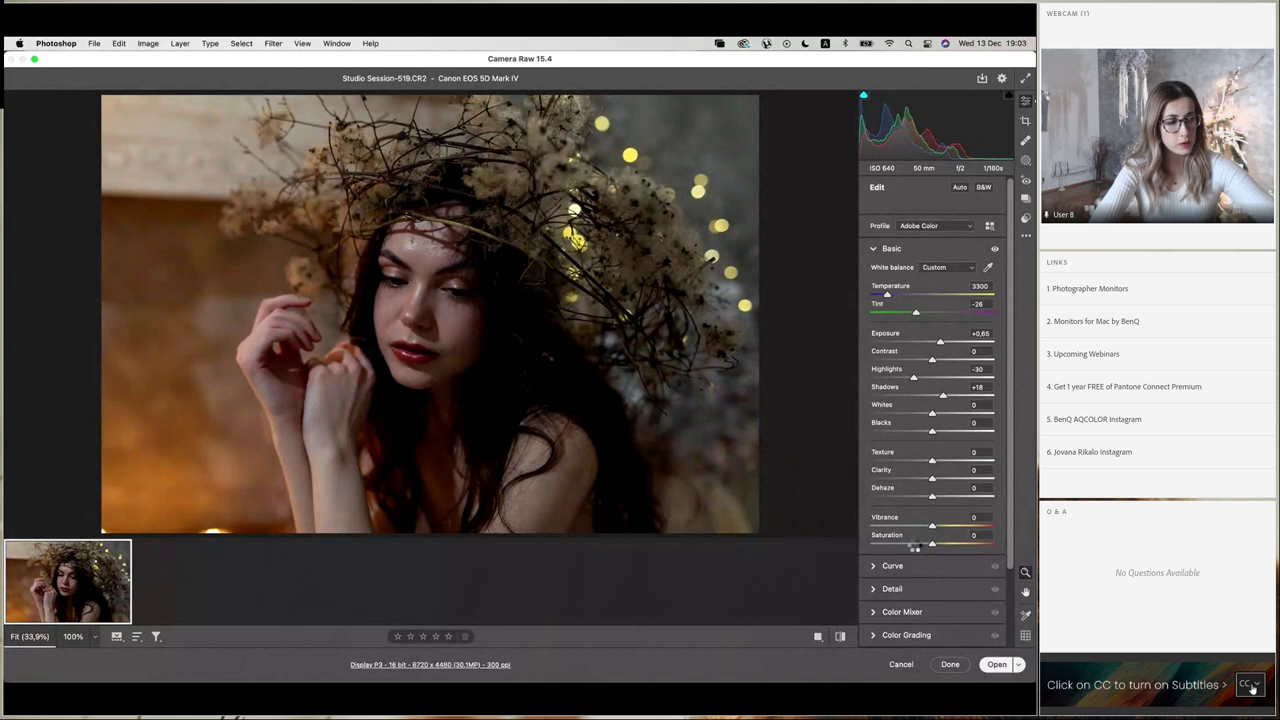
{"action": "key", "text": "Return"}
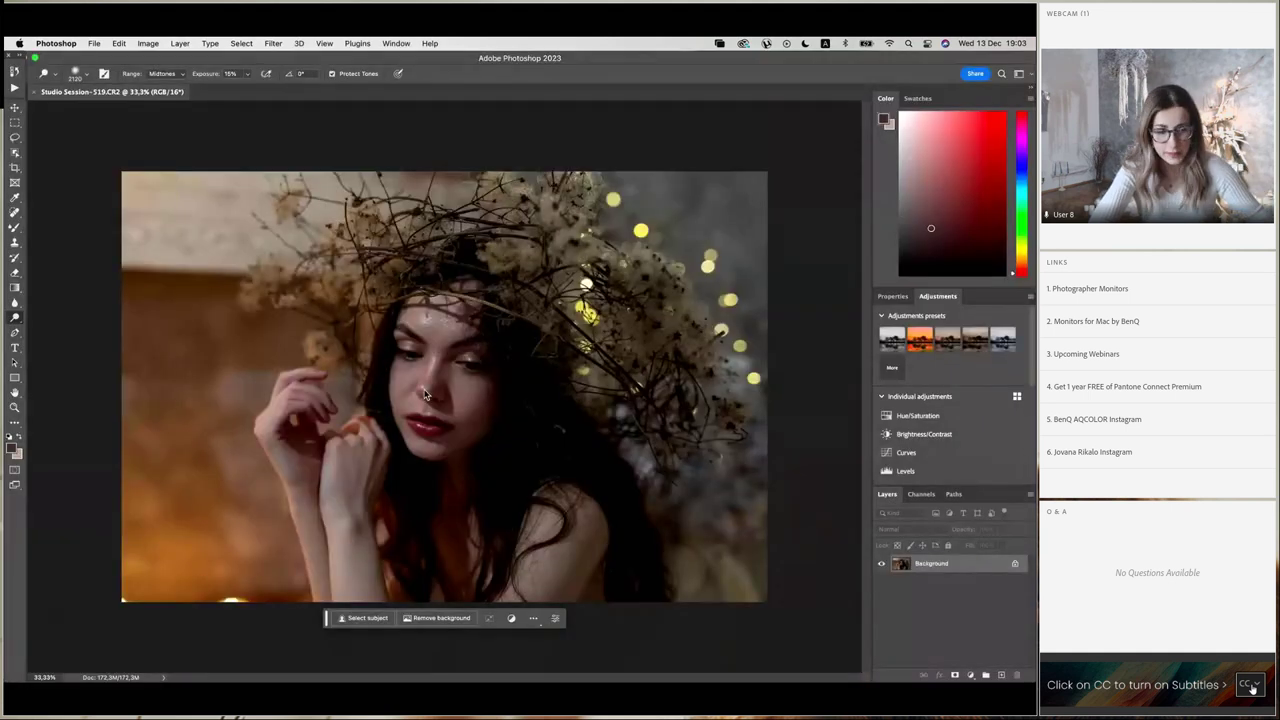
Convert the Background into the regular layer Layer 0 and duplicate it as Layer 0 copy.
{"action": "double_click", "coordinate": [929, 566]}
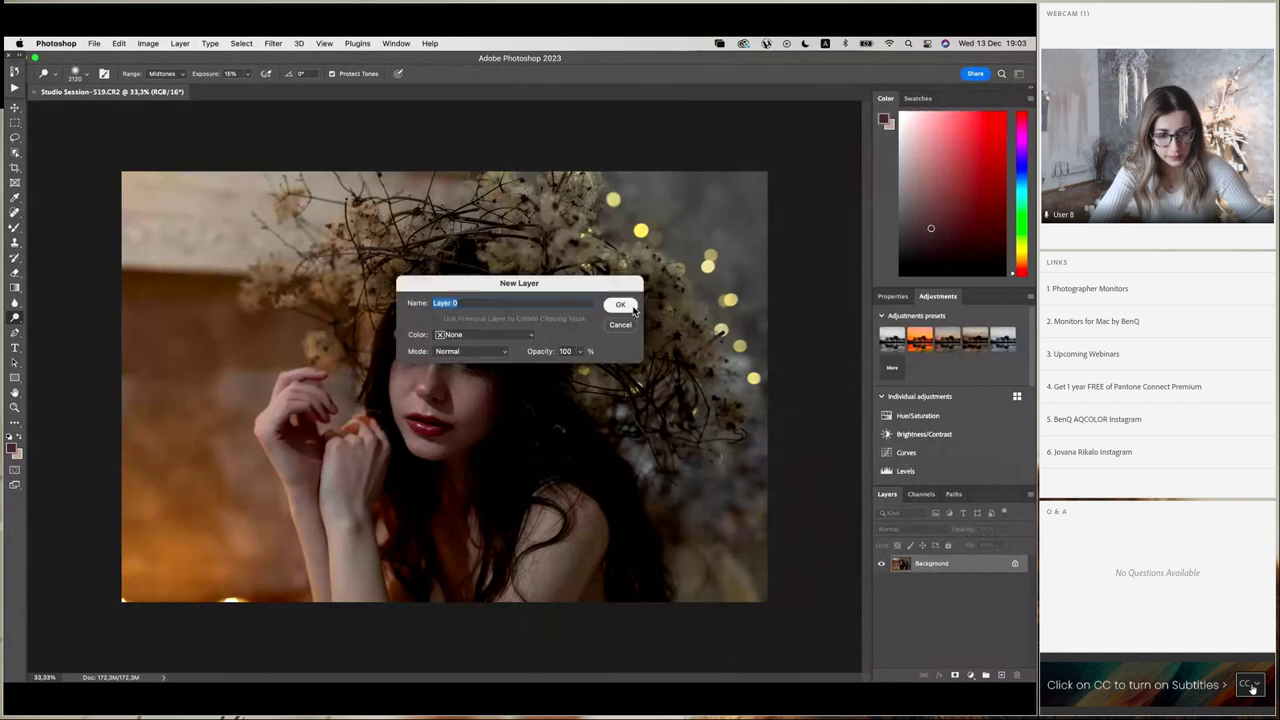
{"action": "key", "text": "Return"}
{"action": "right_click", "coordinate": [925, 563]}
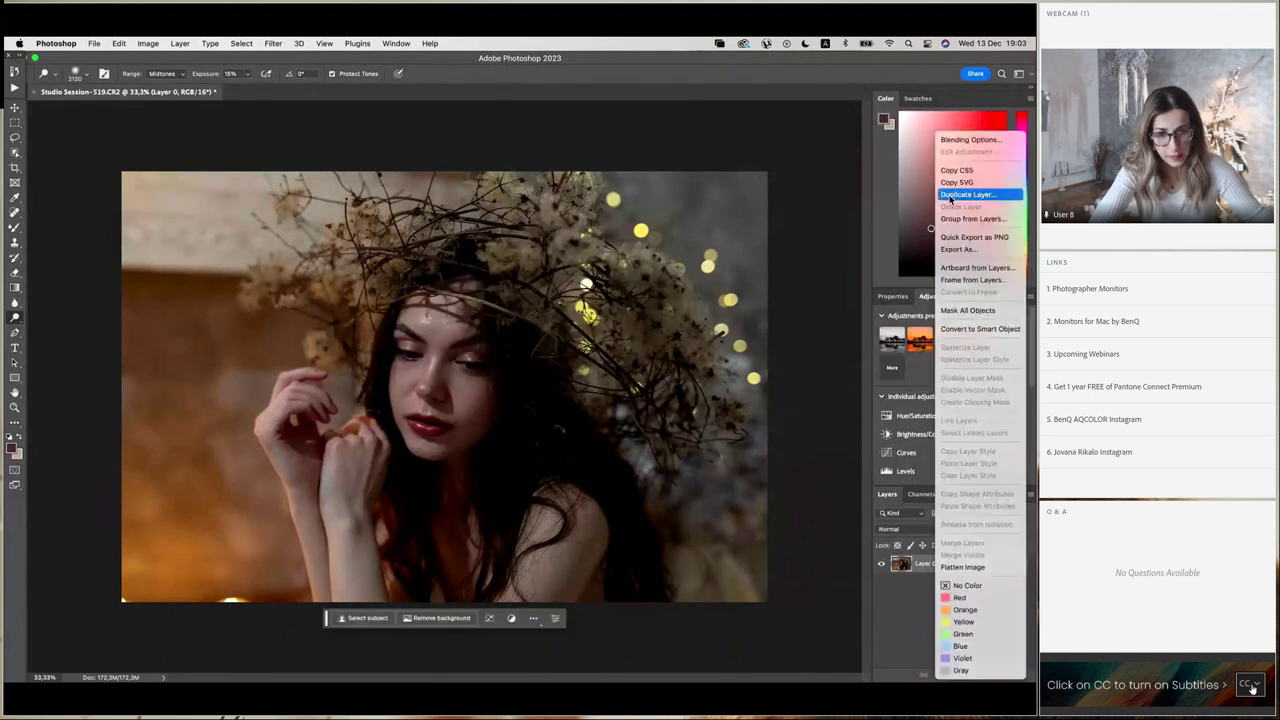
{"action": "left_click", "coordinate": [680, 248]}
{"action": "key", "text": "Return"}
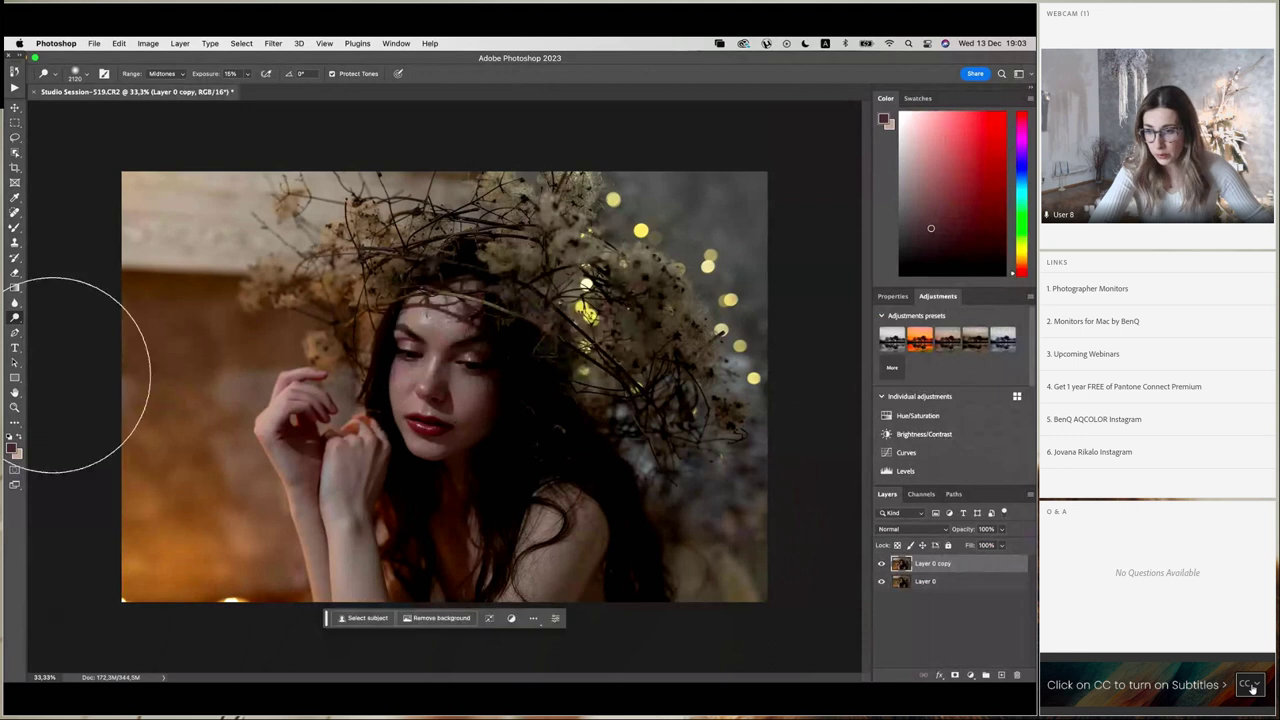
Lower the opacity of Layer 0 copy to 68% with the woman's face at 100% magnification.
{"action": "key", "text": "z"}
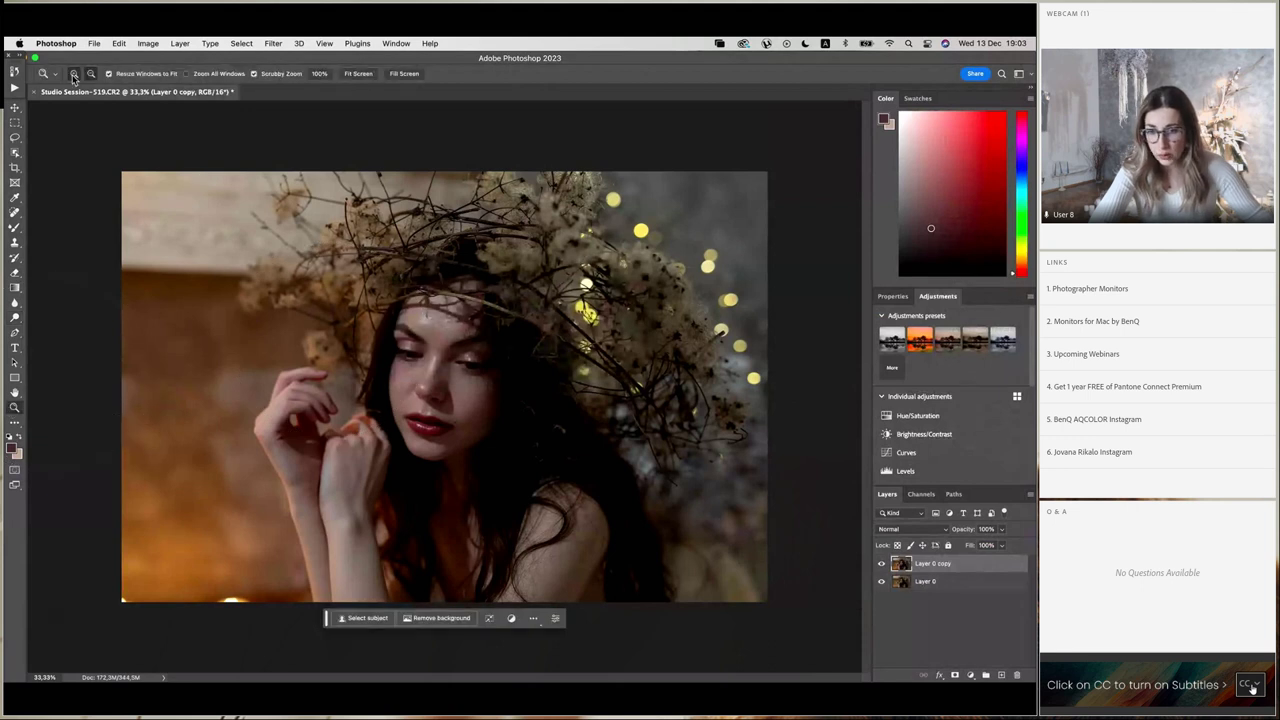
{"action": "left_click", "coordinate": [437, 422]}
{"action": "left_click", "coordinate": [437, 422]}
{"action": "left_click", "coordinate": [437, 422]}
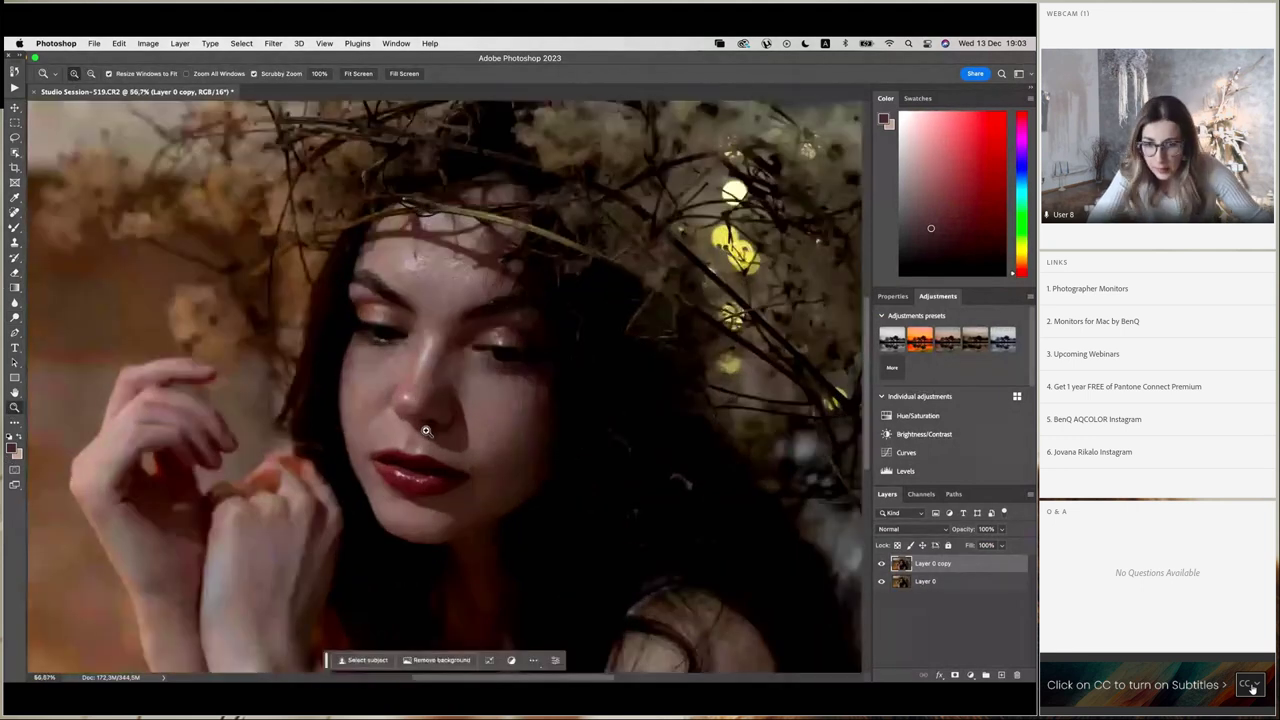
{"action": "left_click", "coordinate": [437, 422]}
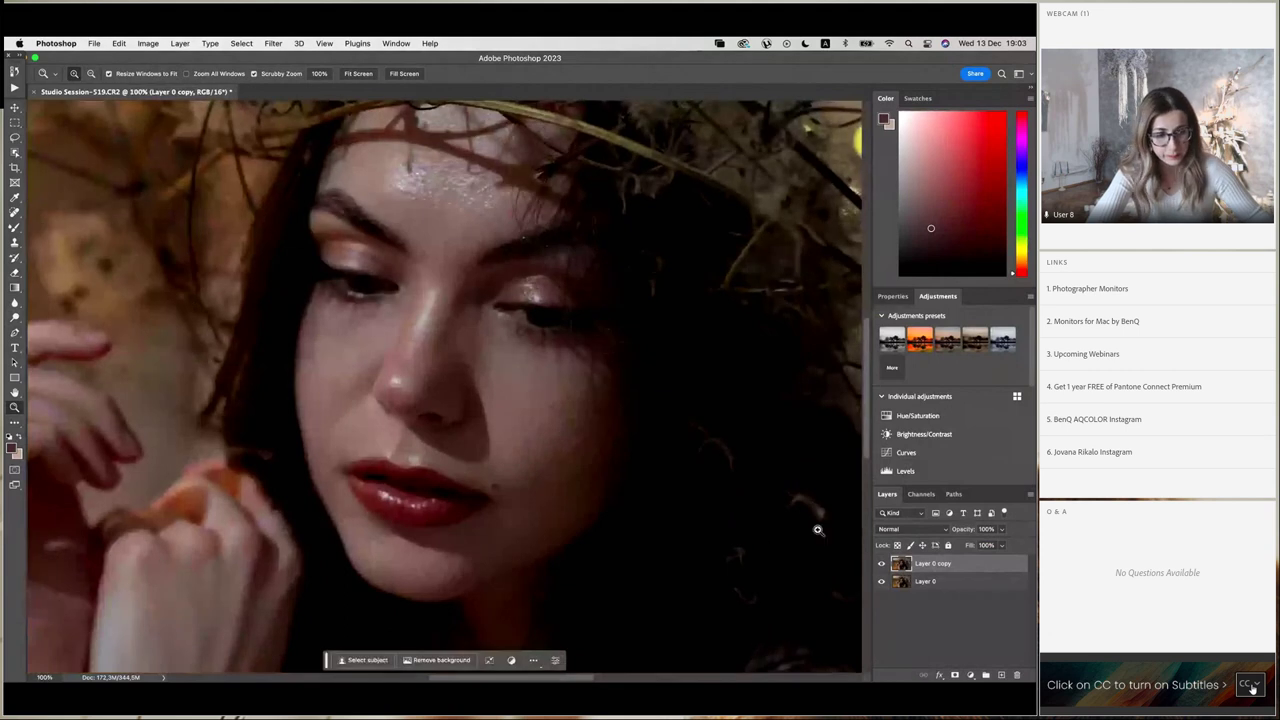
{"action": "left_click", "coordinate": [1001, 545]}
{"action": "left_click", "coordinate": [987, 543]}
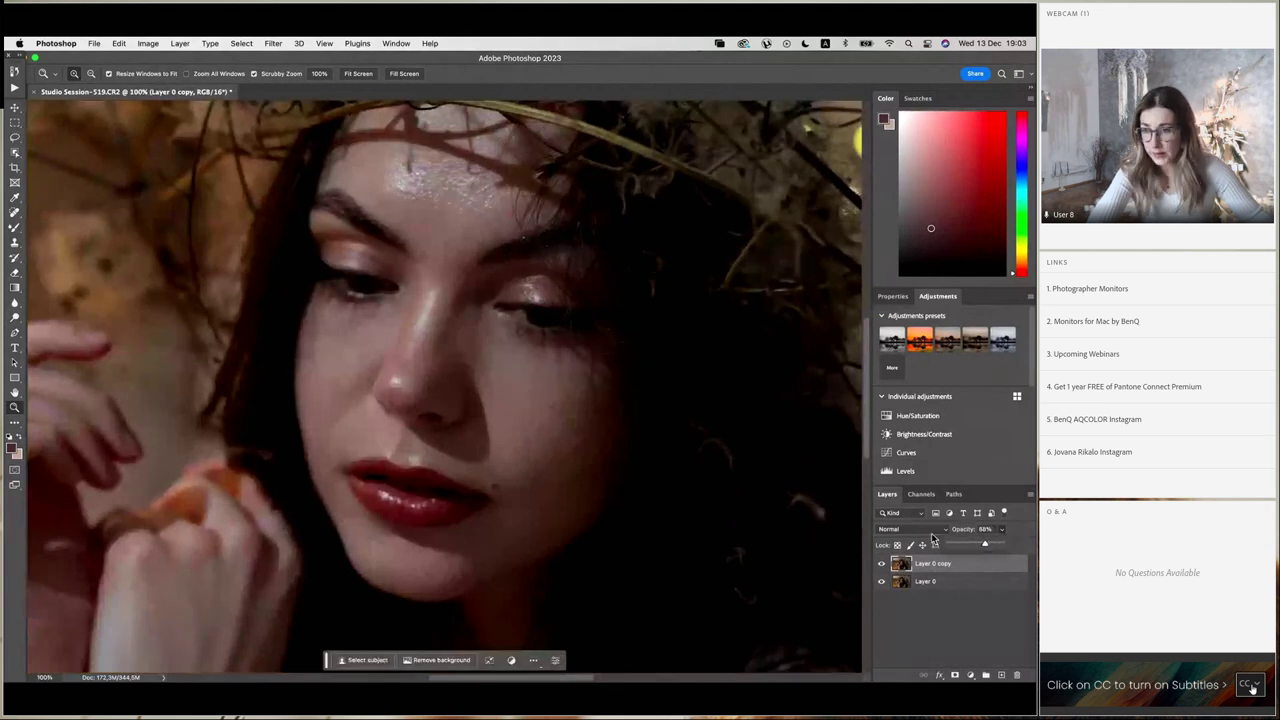
Patch the blemishes beside the mouth, on the shaded cheek and jaw, and on the forehead of Layer 0 copy with the Patch tool.
{"action": "mouse_move", "coordinate": [19, 218]}
{"action": "left_mouse_down"}
{"action": "mouse_move", "coordinate": [62, 232]}
{"action": "mouse_move", "coordinate": [62, 246]}
{"action": "left_mouse_up"}
{"action": "mouse_move", "coordinate": [500, 480]}
{"action": "left_mouse_down"}
{"action": "mouse_move", "coordinate": [496, 494]}
{"action": "mouse_move", "coordinate": [508, 491]}
{"action": "mouse_move", "coordinate": [500, 482]}
{"action": "left_mouse_up"}
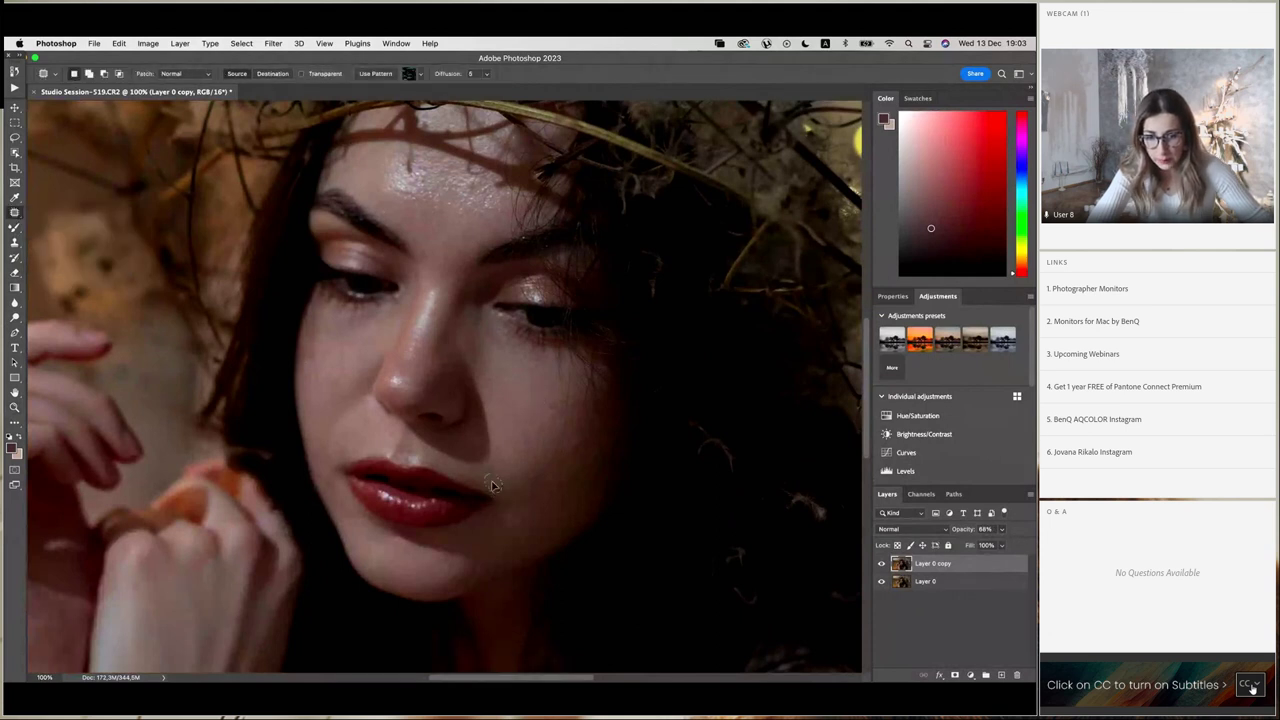
{"action": "left_click", "coordinate": [546, 458]}
{"action": "mouse_move", "coordinate": [590, 445]}
{"action": "left_mouse_down"}
{"action": "mouse_move", "coordinate": [577, 451]}
{"action": "mouse_move", "coordinate": [589, 449]}
{"action": "mouse_move", "coordinate": [576, 439]}
{"action": "mouse_move", "coordinate": [608, 434]}
{"action": "left_mouse_up"}
{"action": "left_click", "coordinate": [590, 505]}
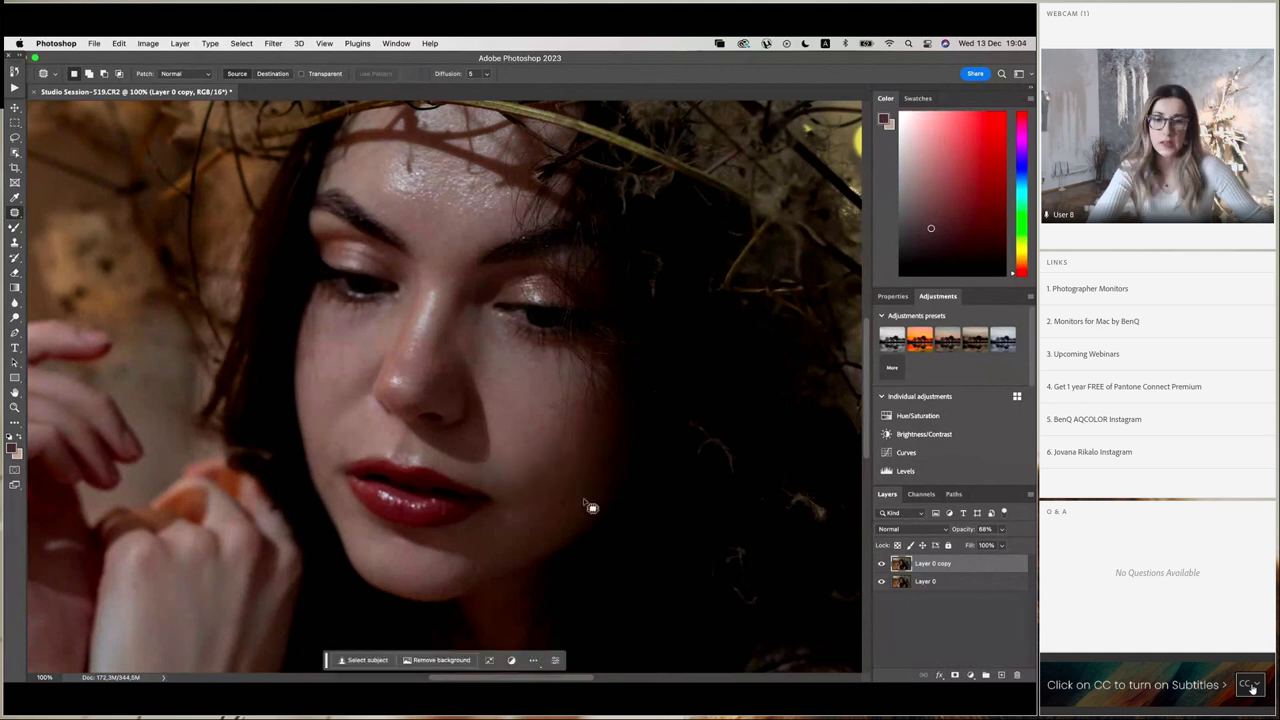
{"action": "mouse_move", "coordinate": [423, 168]}
{"action": "left_mouse_down"}
{"action": "mouse_move", "coordinate": [406, 171]}
{"action": "mouse_move", "coordinate": [420, 180]}
{"action": "mouse_move", "coordinate": [406, 187]}
{"action": "mouse_move", "coordinate": [449, 176]}
{"action": "left_mouse_up"}
{"action": "left_click", "coordinate": [533, 175]}
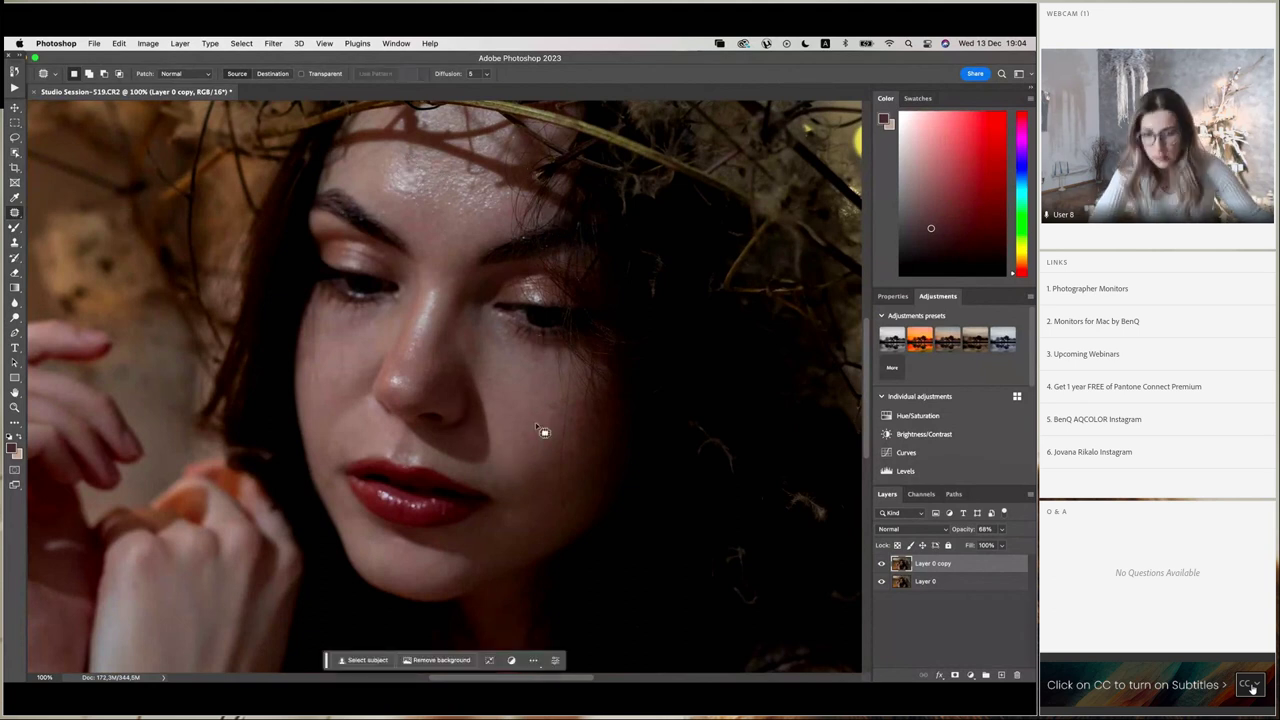
Merge the two layers into one and heal the stray hairs and spots on the shaded cheek and jaw with the Spot Healing Brush.
{"action": "left_click", "coordinate": [1032, 497]}
{"action": "left_click", "coordinate": [92, 207]}
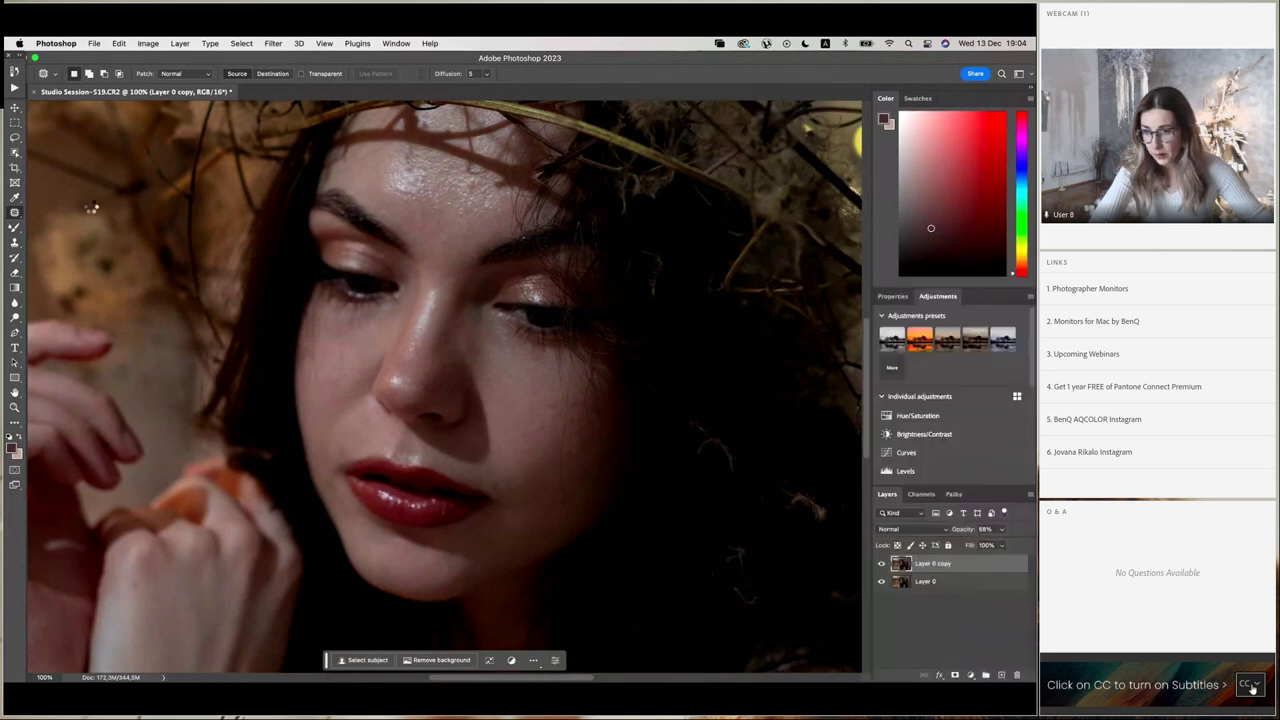
{"action": "right_click", "coordinate": [14, 212]}
{"action": "left_click", "coordinate": [80, 210]}
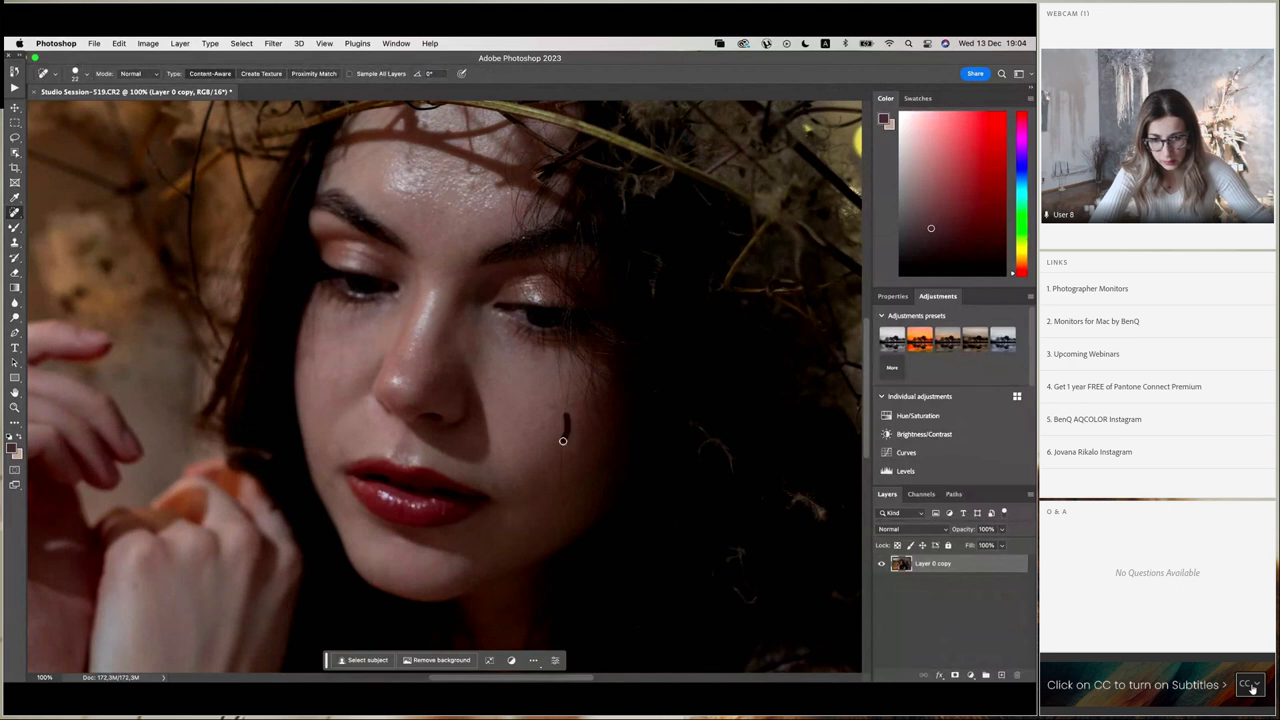
{"action": "mouse_move", "coordinate": [576, 510]}
{"action": "left_mouse_down"}
{"action": "mouse_move", "coordinate": [642, 491]}
{"action": "mouse_move", "coordinate": [562, 480]}
{"action": "mouse_move", "coordinate": [567, 518]}
{"action": "left_mouse_up"}
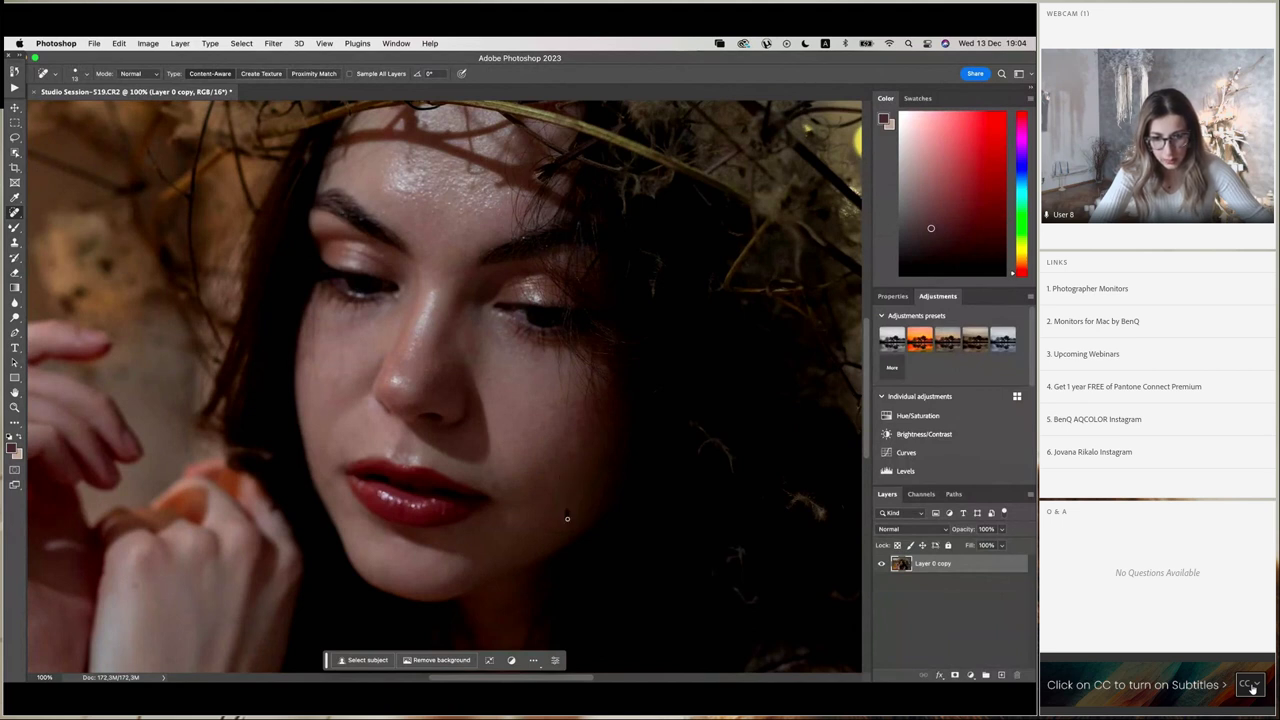
{"action": "left_click_drag", "start_coordinate": [564, 404], "coordinate": [561, 366]}
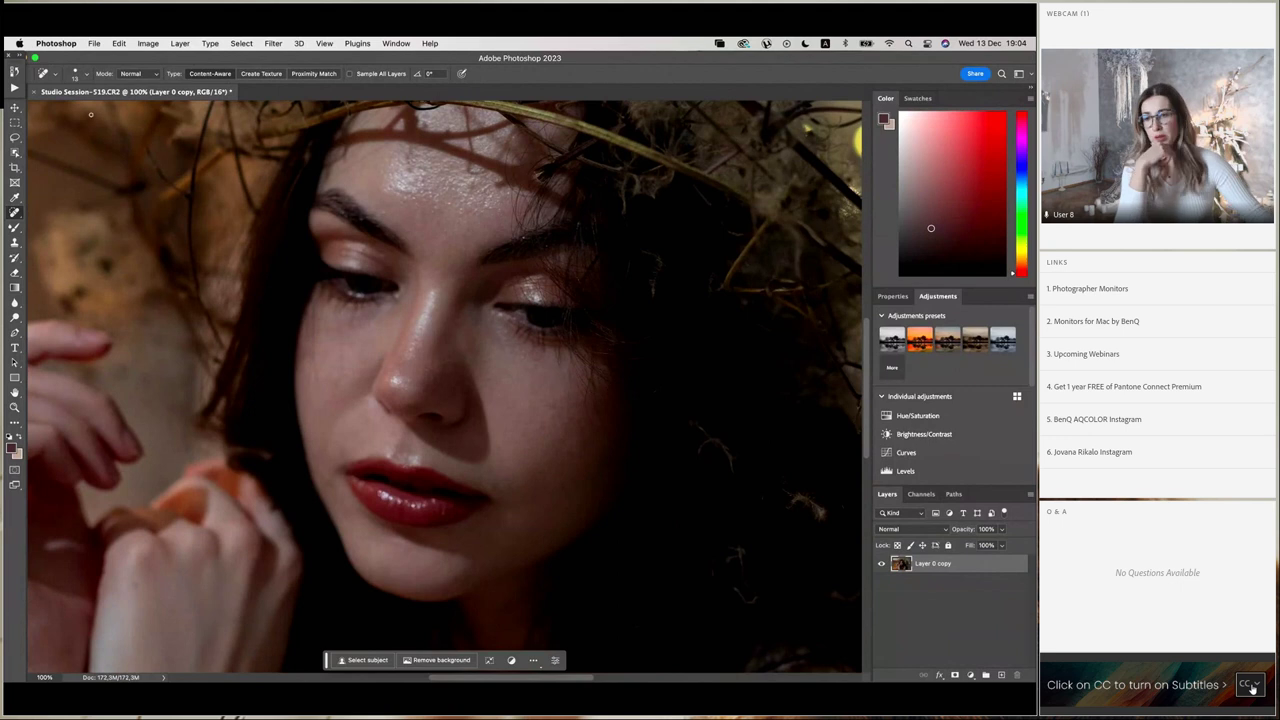
Set the Mixer Brush foreground colour to skin tone 75605a sampled from the woman's cheek.
{"action": "key", "text": "z"}
{"action": "left_click", "coordinate": [91, 74]}
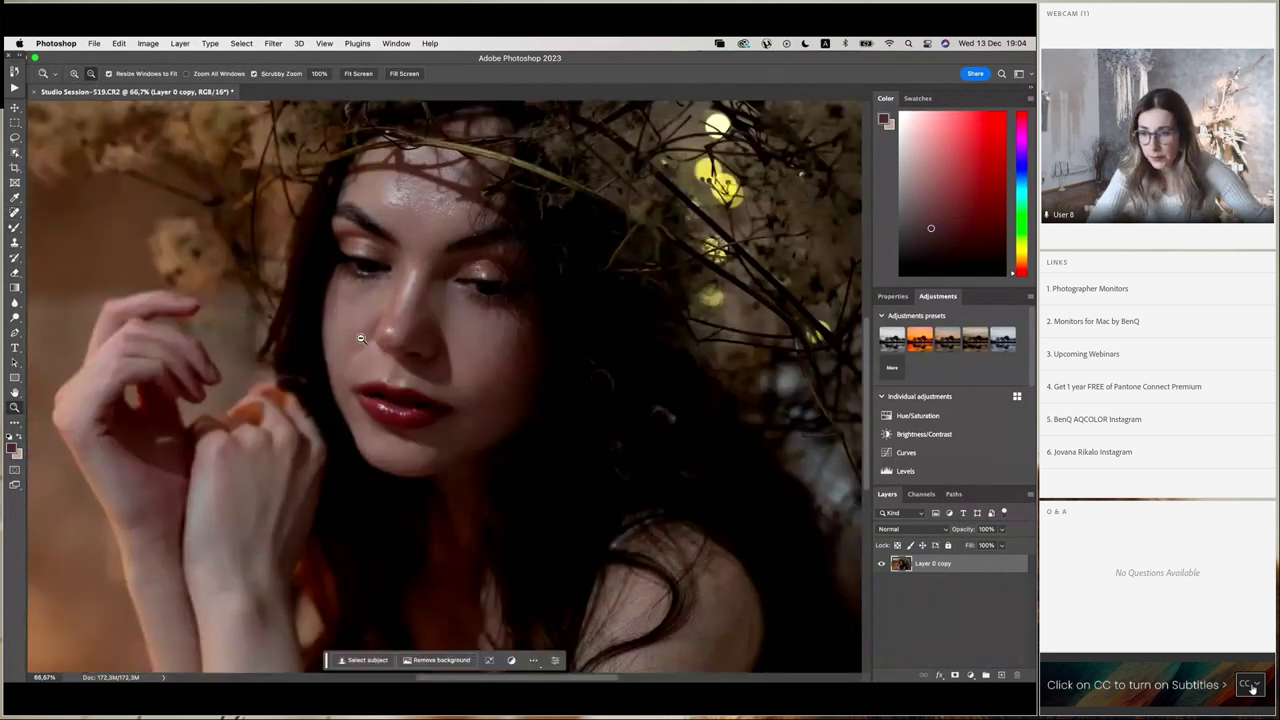
{"action": "key", "text": "b"}
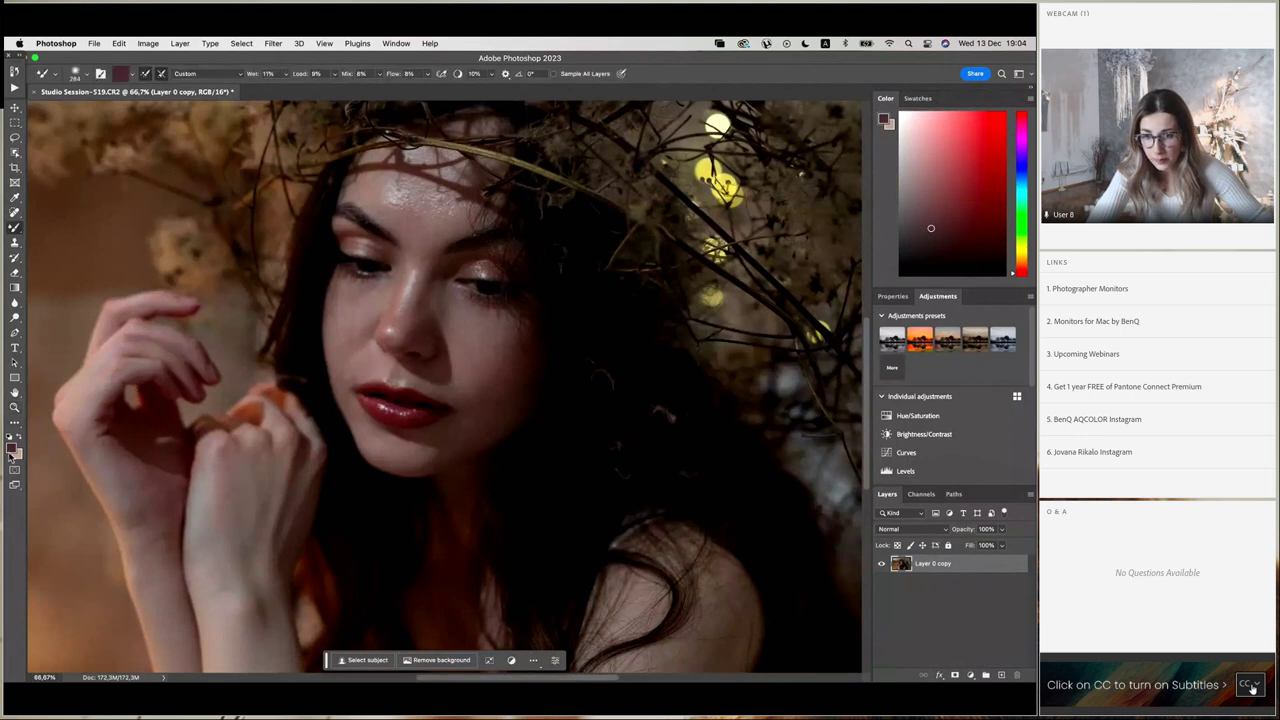
{"action": "left_click", "coordinate": [13, 450]}
{"action": "left_click", "coordinate": [500, 337]}
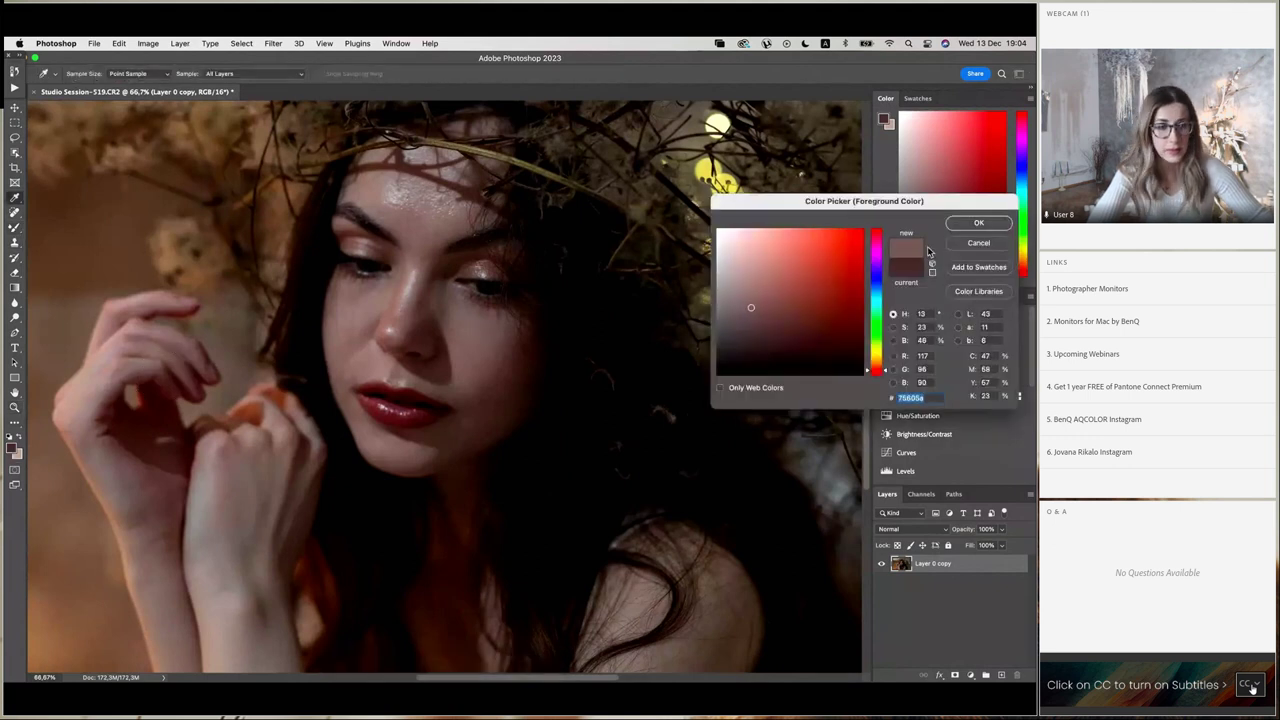
{"action": "left_click", "coordinate": [977, 223]}
Smooth the skin of the cheeks and the shiny forehead with a soft Mixer Brush, enlarging the brush along the way.
{"action": "right_click", "coordinate": [510, 316]}
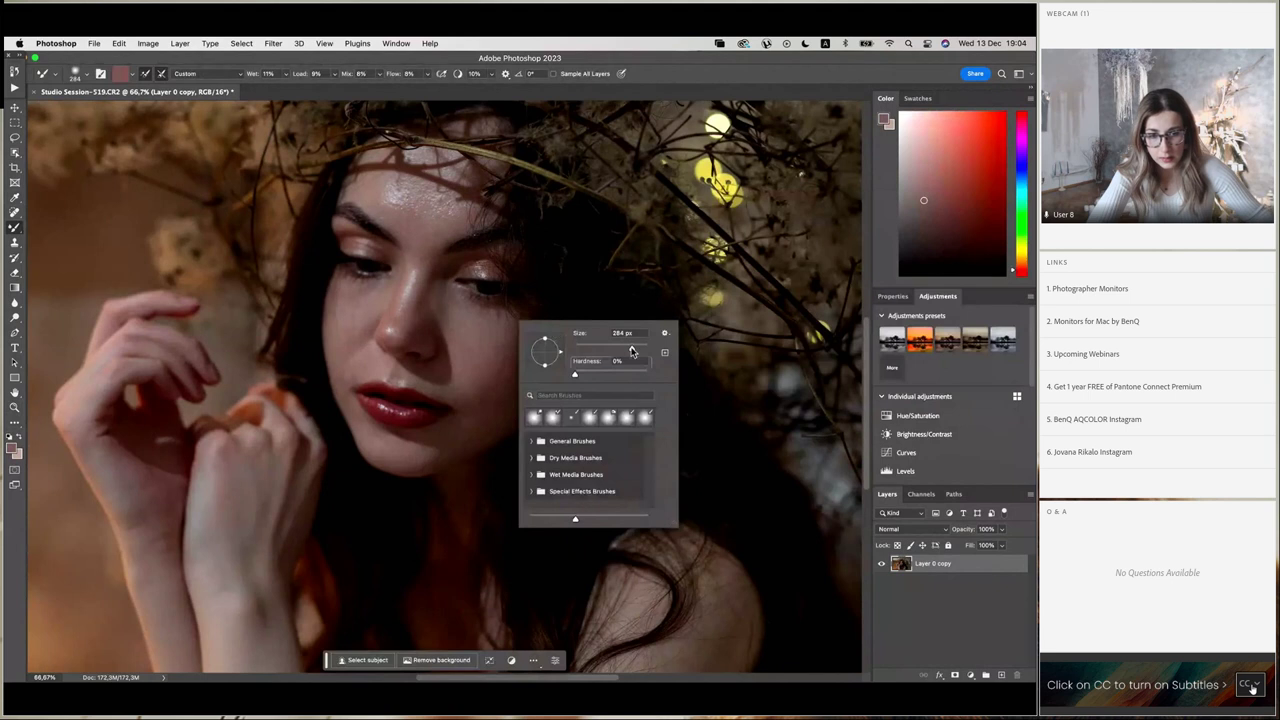
{"action": "left_click", "coordinate": [482, 318]}
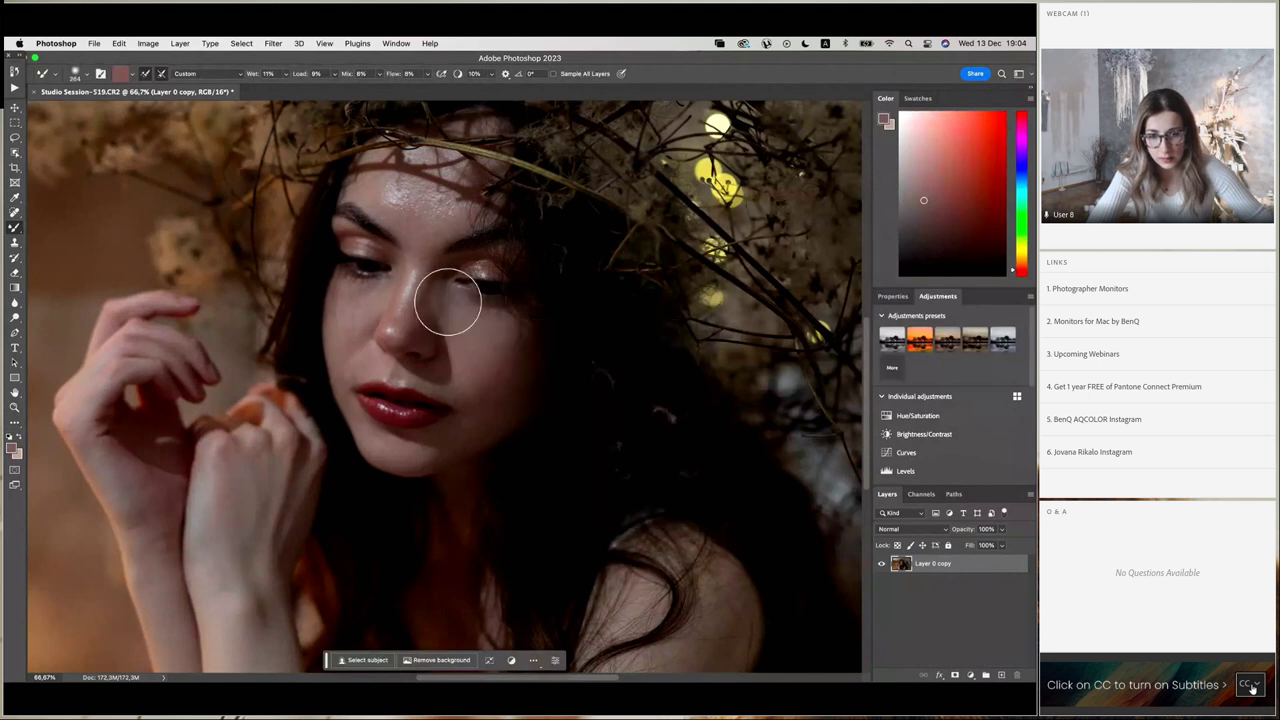
{"action": "left_click_drag", "start_coordinate": [400, 194], "coordinate": [489, 193]}
{"action": "right_click", "coordinate": [482, 306]}
{"action": "left_click_drag", "start_coordinate": [561, 331], "coordinate": [586, 334]}
{"action": "left_click", "coordinate": [372, 294]}
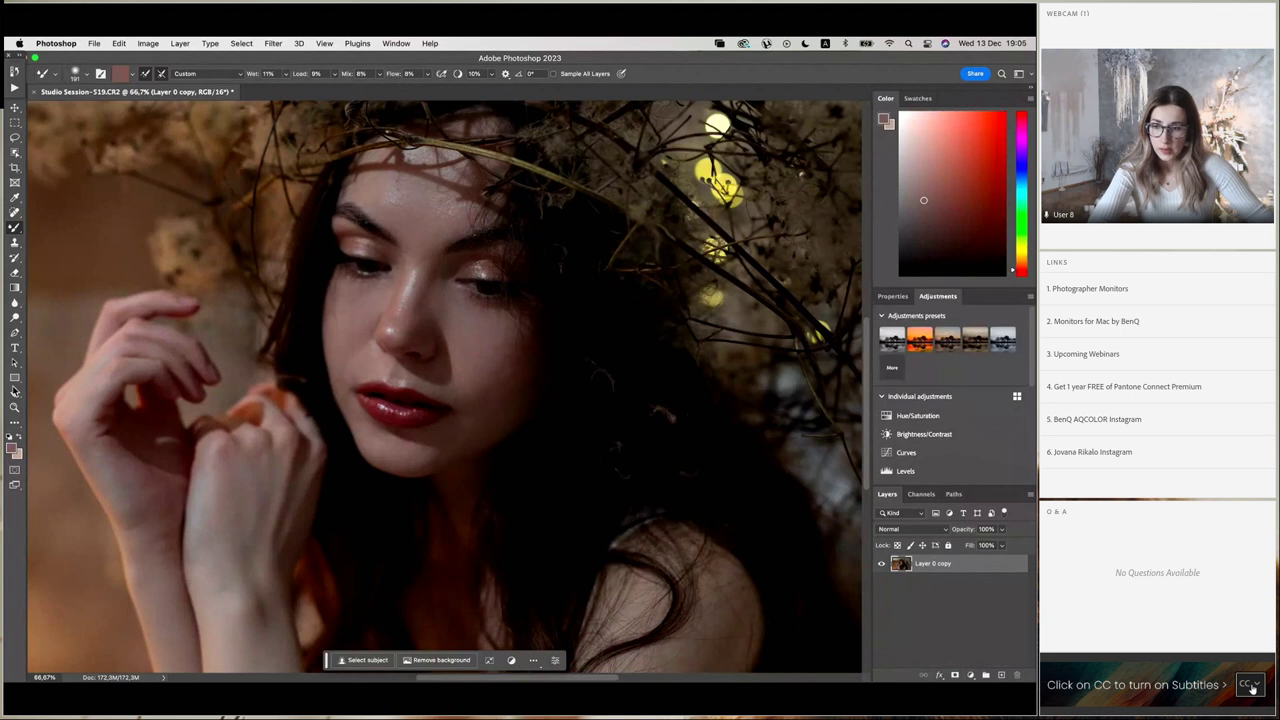
Set the Mixer Brush foreground colour to dark brown 2d1d14 sampled from the shadow beside the cheek.
{"action": "left_click", "coordinate": [13, 450]}
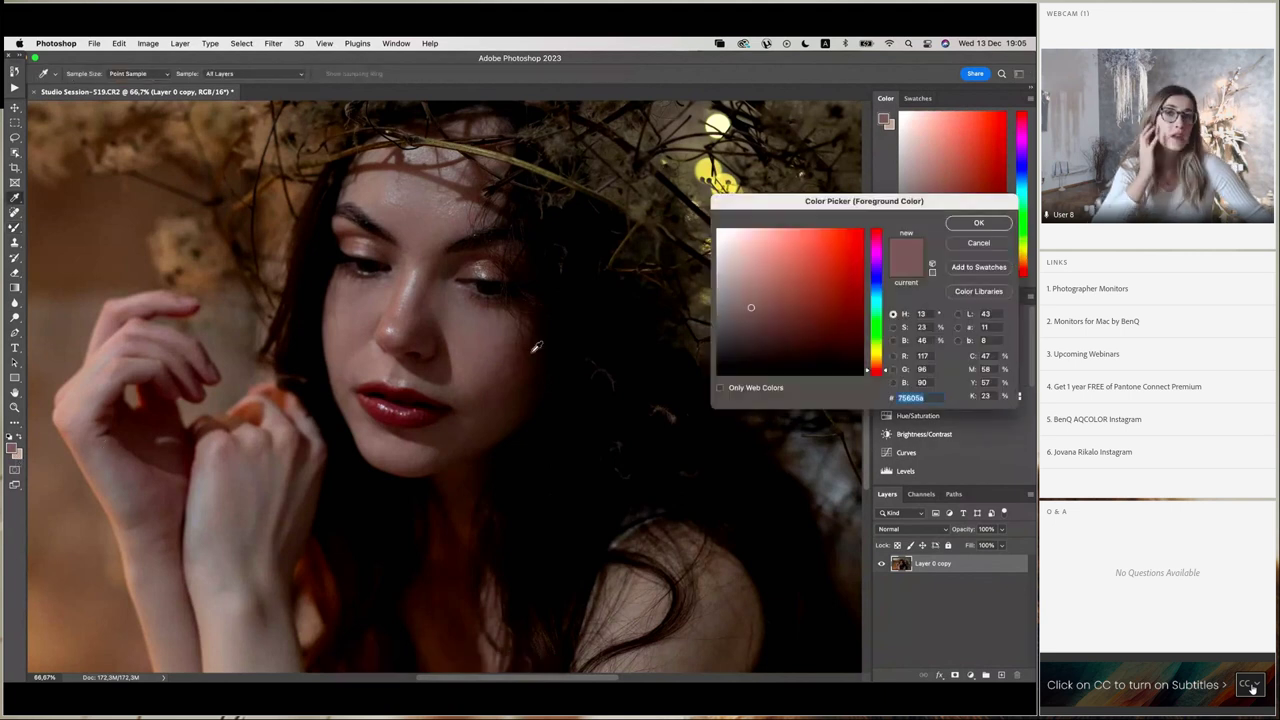
{"action": "left_click", "coordinate": [558, 379]}
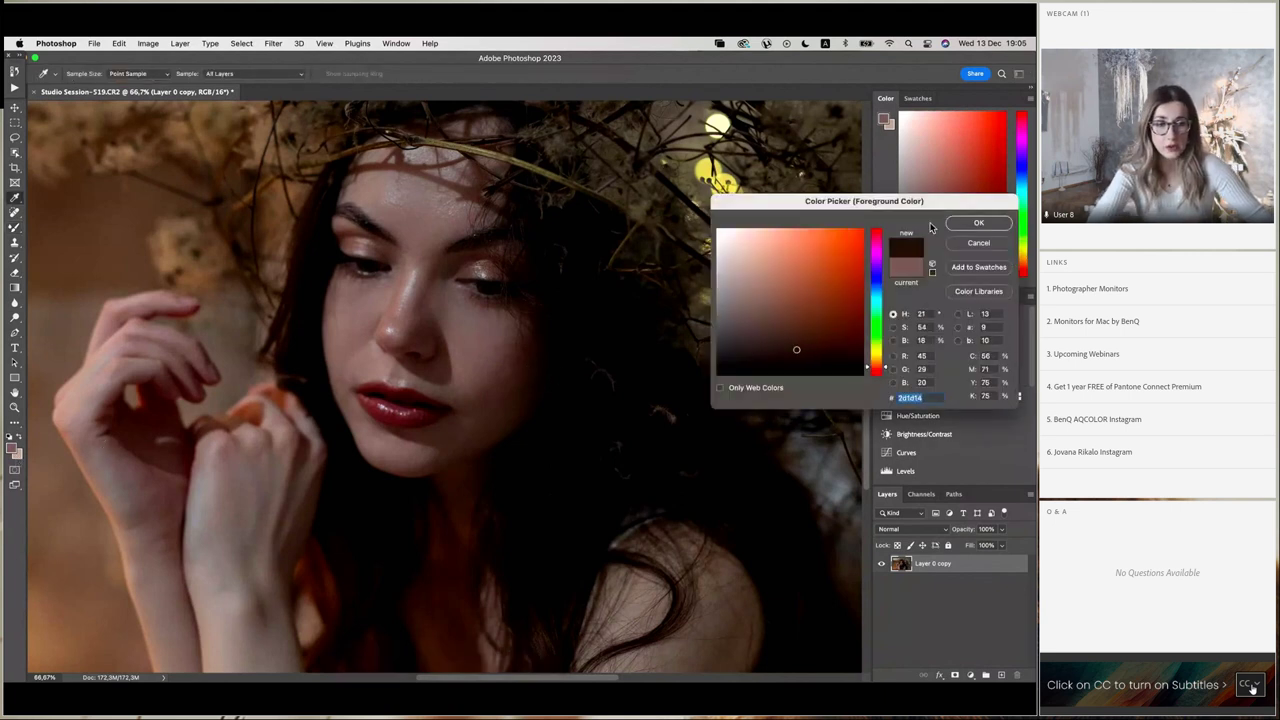
{"action": "left_click", "coordinate": [976, 223]}
{"action": "key", "text": "b"}
Blend the shadowed edge of the face into the hair with the Mixer Brush at 364 px and with a smaller tip.
{"action": "right_click", "coordinate": [597, 347]}
{"action": "left_click", "coordinate": [508, 394]}
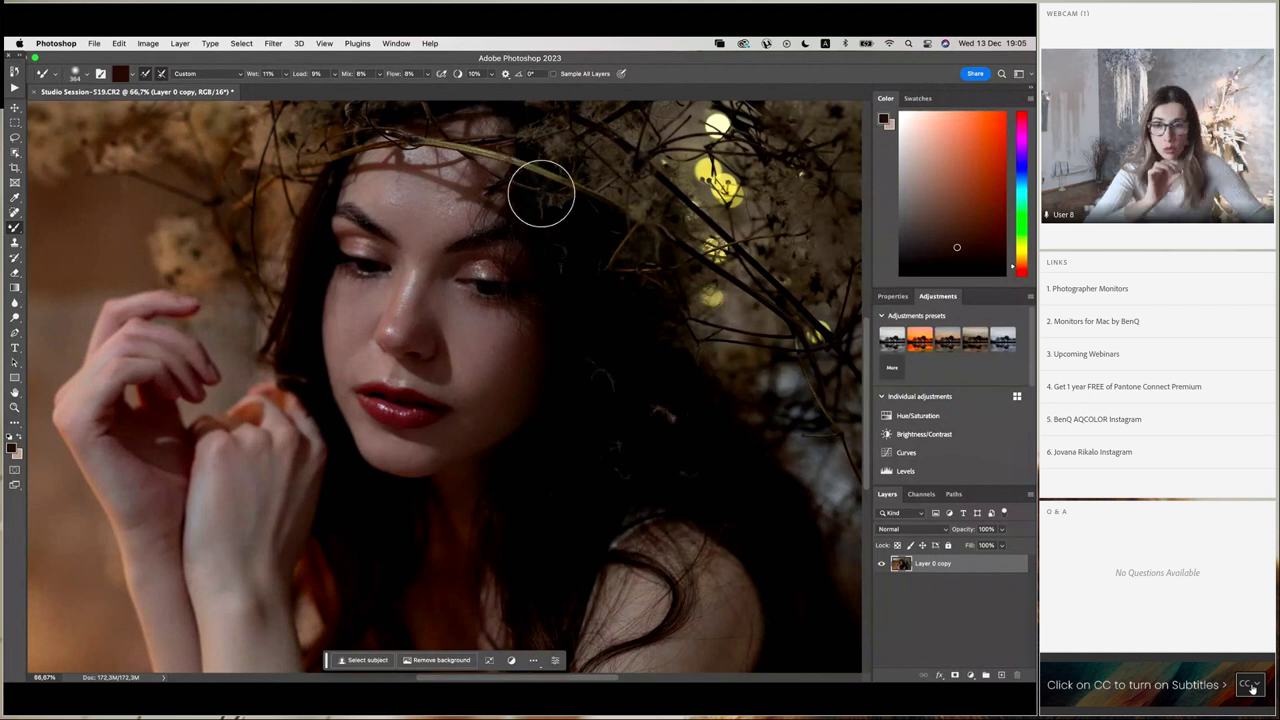
{"action": "right_click", "coordinate": [538, 291]}
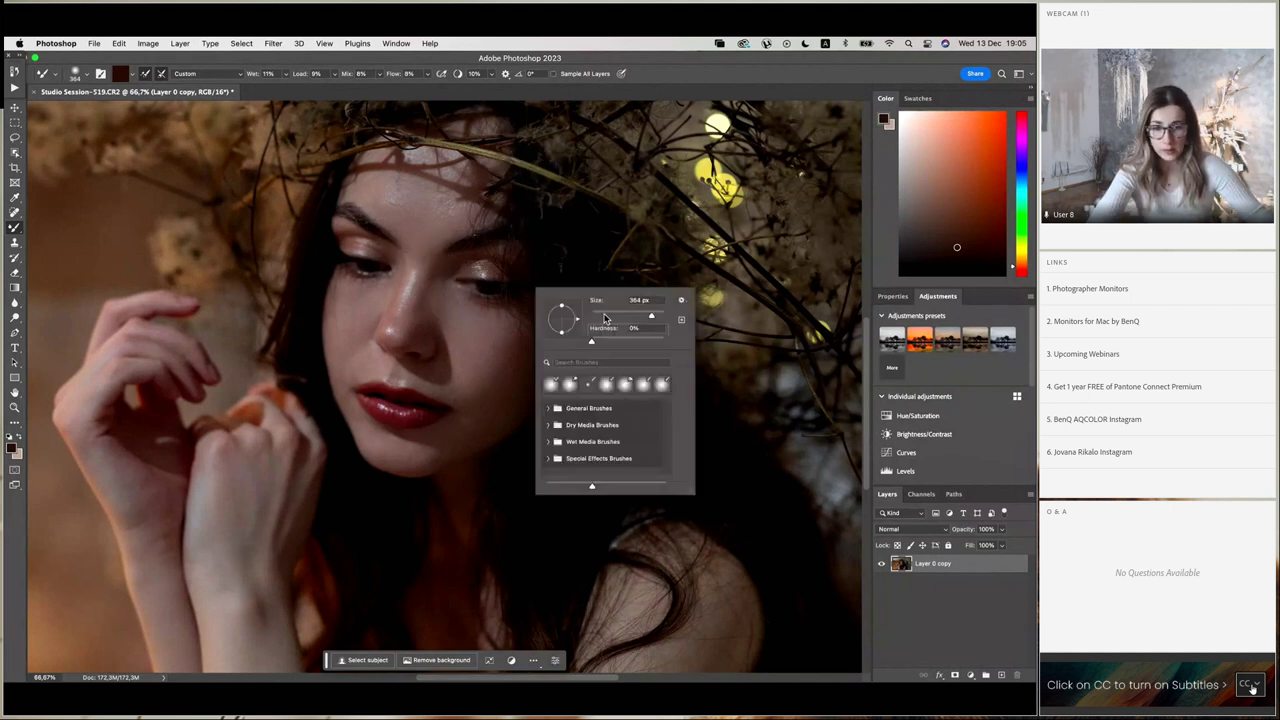
{"action": "left_click", "coordinate": [604, 318]}
{"action": "left_click", "coordinate": [347, 296]}
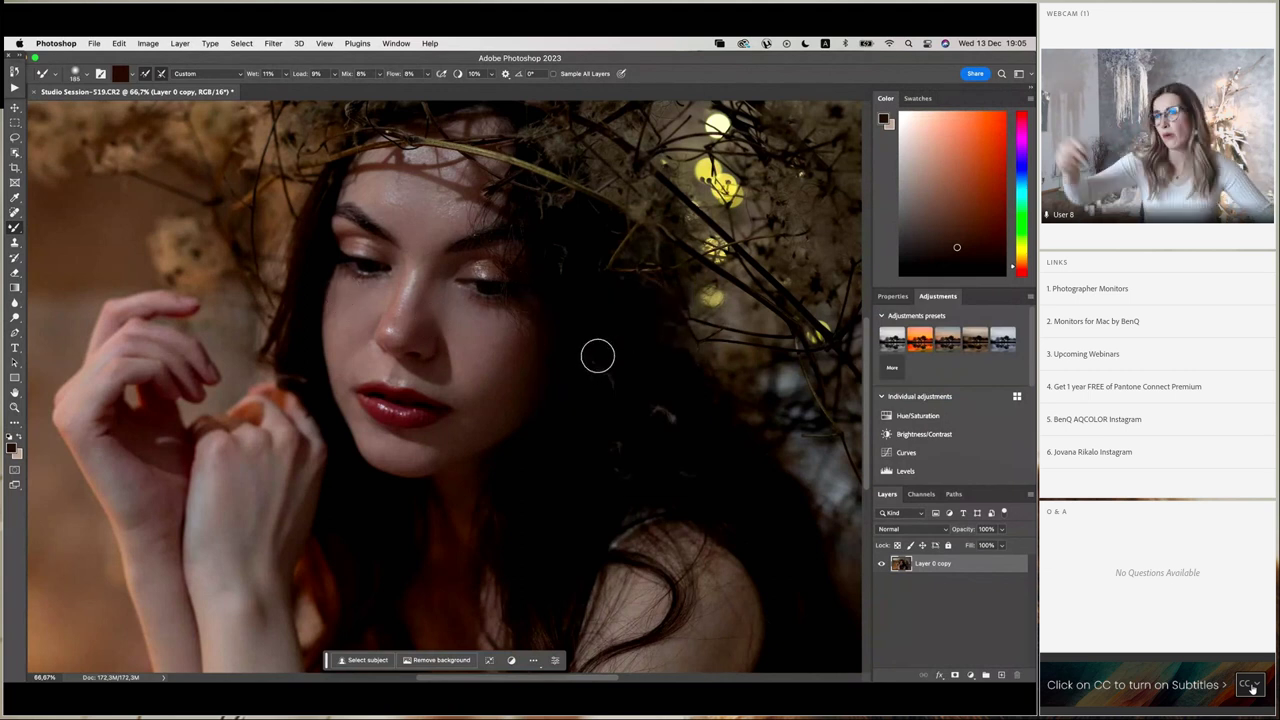
Lighten the woman's face and eyelids with the Dodge tool on Midtones at 15% exposure, using a smaller brush for the eyes.
{"action": "left_click", "coordinate": [14, 407]}
{"action": "left_click", "coordinate": [91, 73]}
{"action": "left_click", "coordinate": [490, 255]}
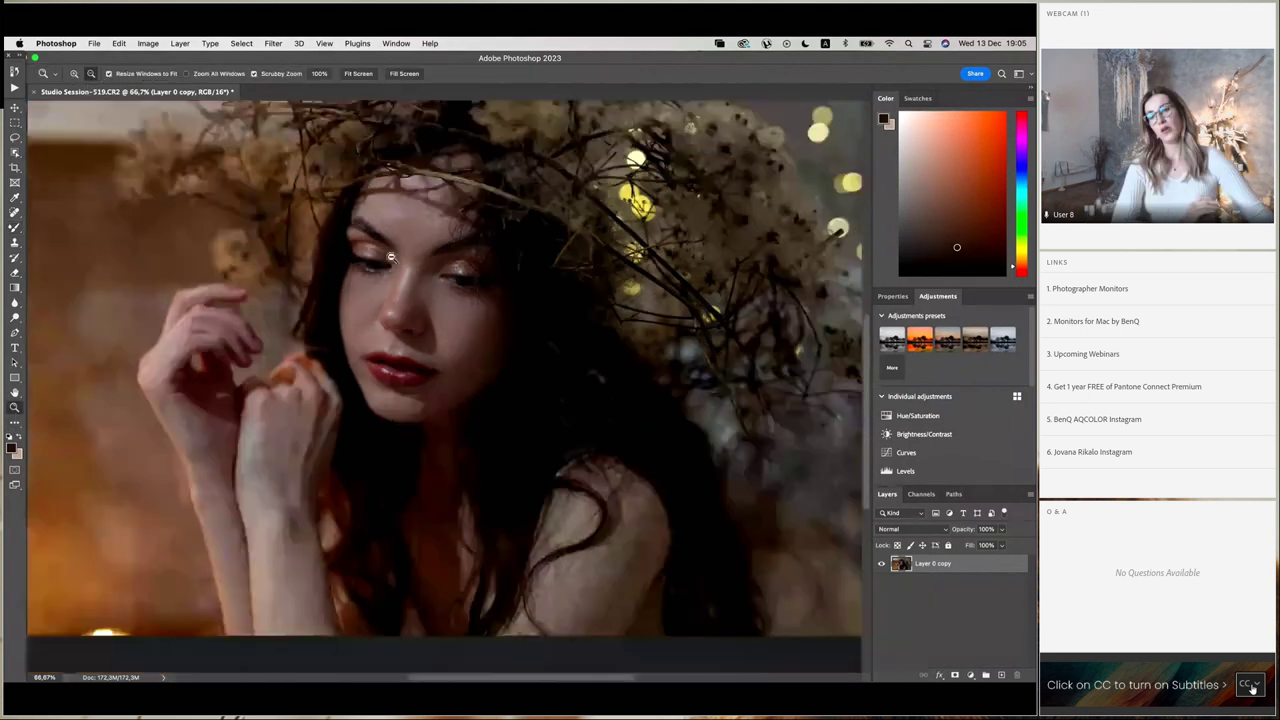
{"action": "scroll", "coordinate": [527, 277], "scroll_direction": "up", "scroll_amount": 2}
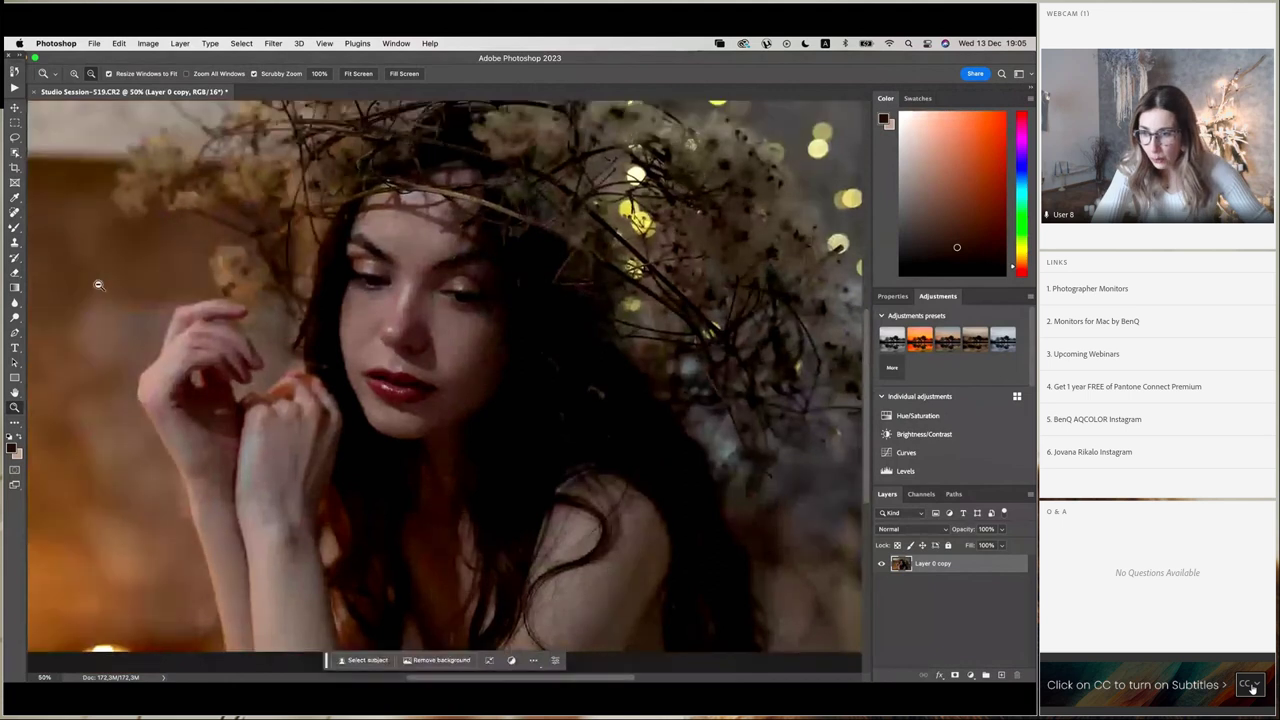
{"action": "left_click", "coordinate": [14, 316]}
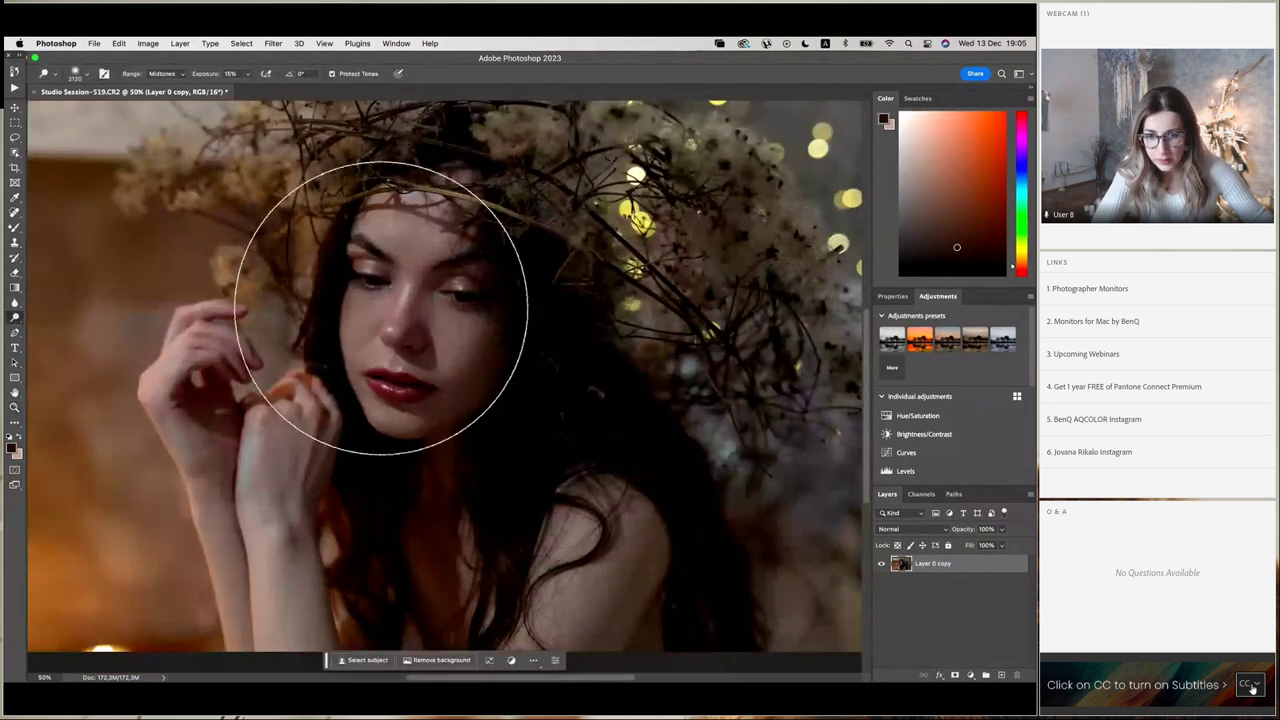
{"action": "right_click", "coordinate": [552, 302]}
{"action": "left_click_drag", "start_coordinate": [681, 326], "coordinate": [622, 326]}
{"action": "key", "text": "Return"}
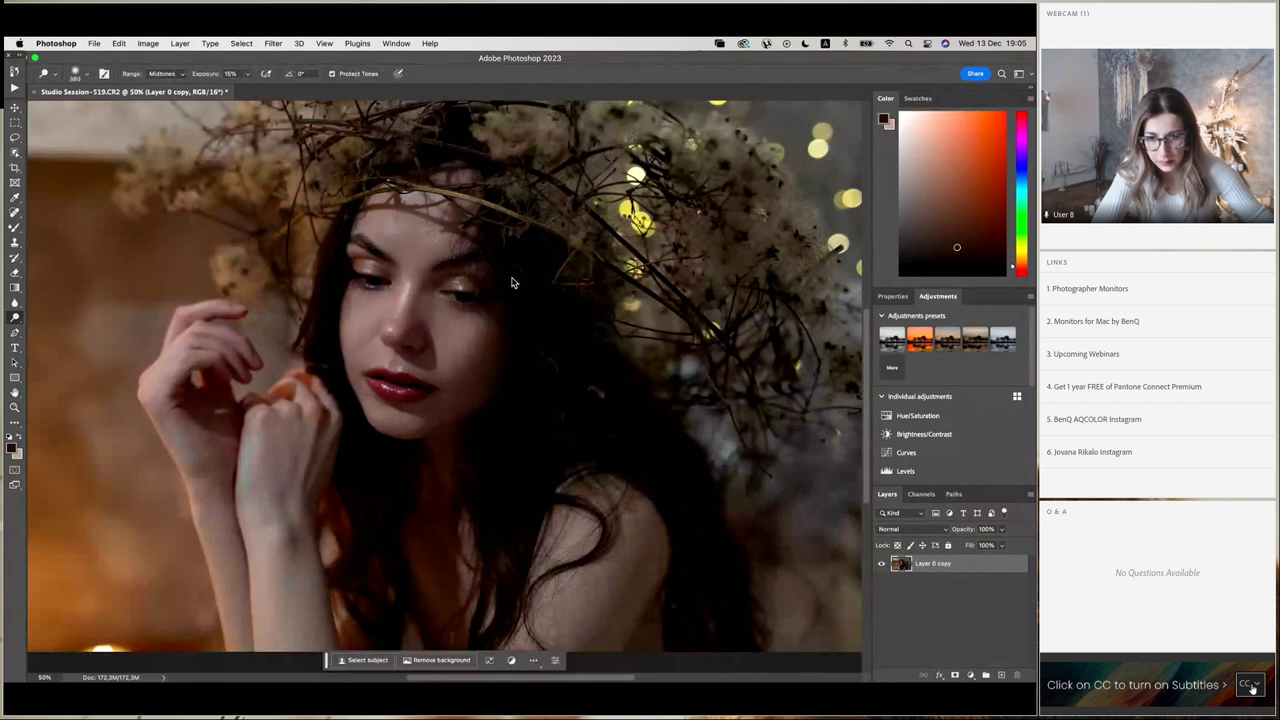
{"action": "right_click", "coordinate": [470, 288]}
{"action": "key", "text": "Return"}
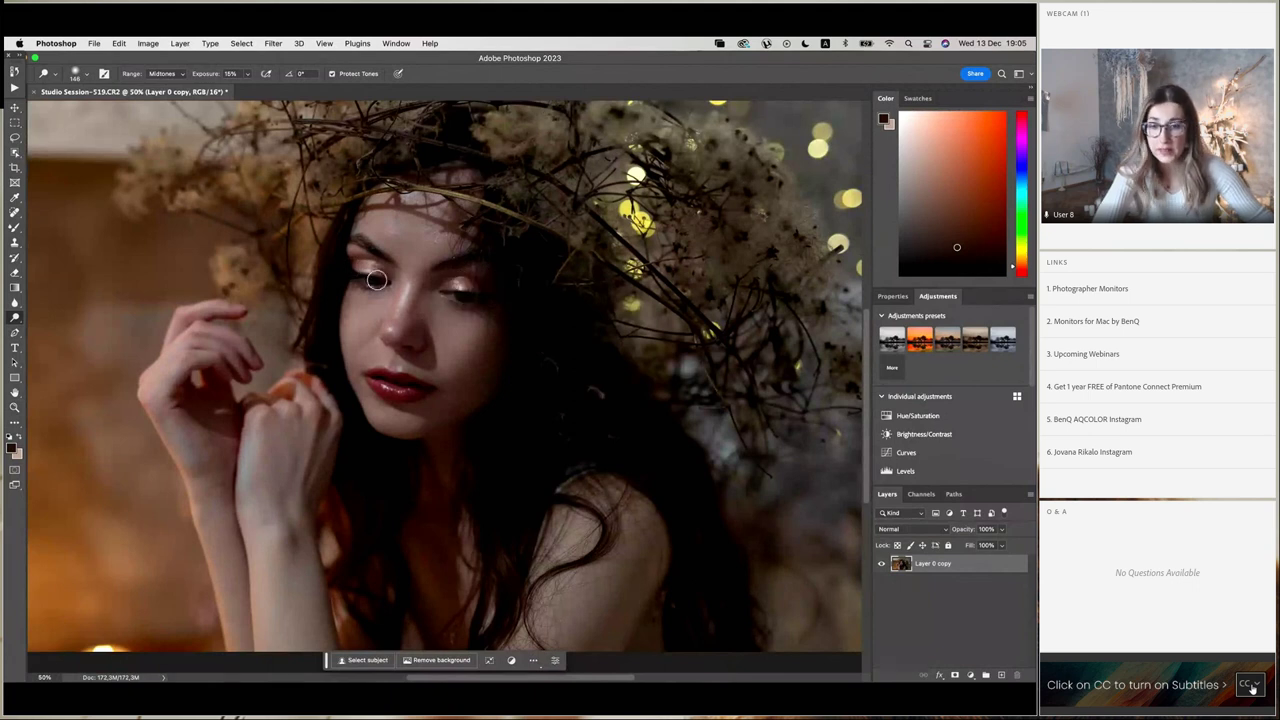
Remove the small specks on the grey wall beside the flower crown with an enlarged Spot Healing Brush.
{"action": "left_click", "coordinate": [14, 406]}
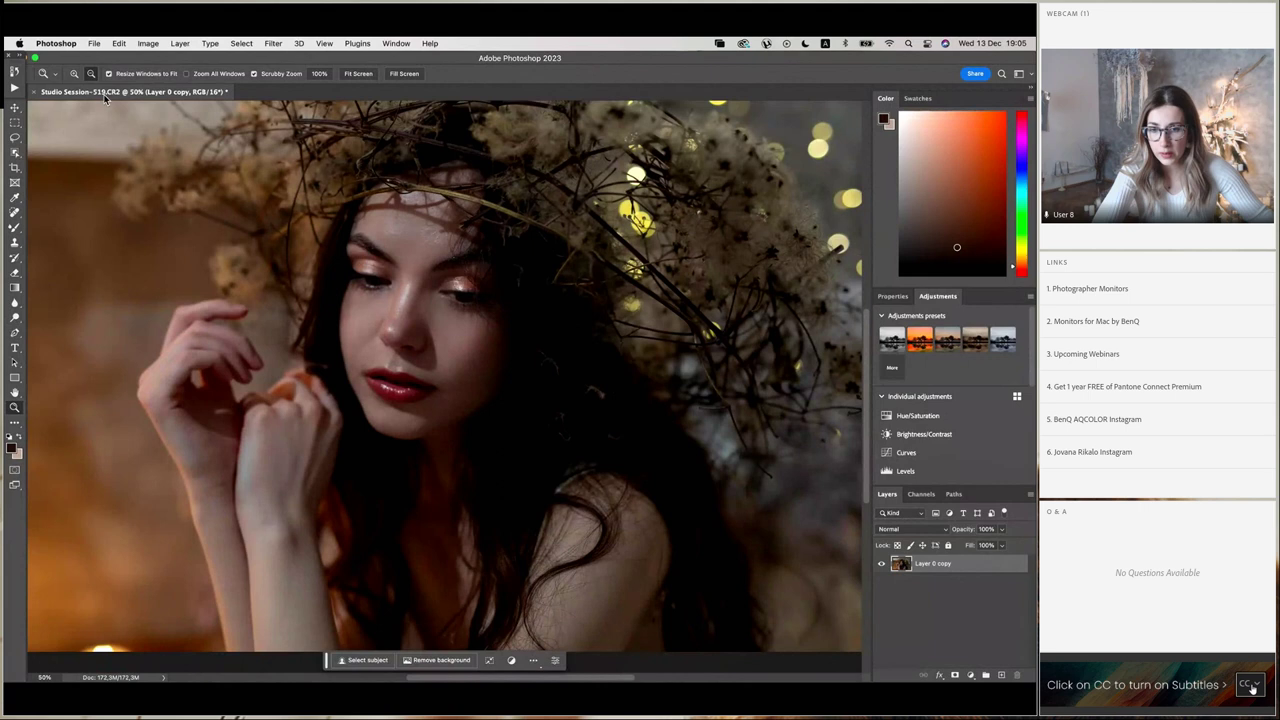
{"action": "left_click", "coordinate": [500, 300], "text": "alt"}
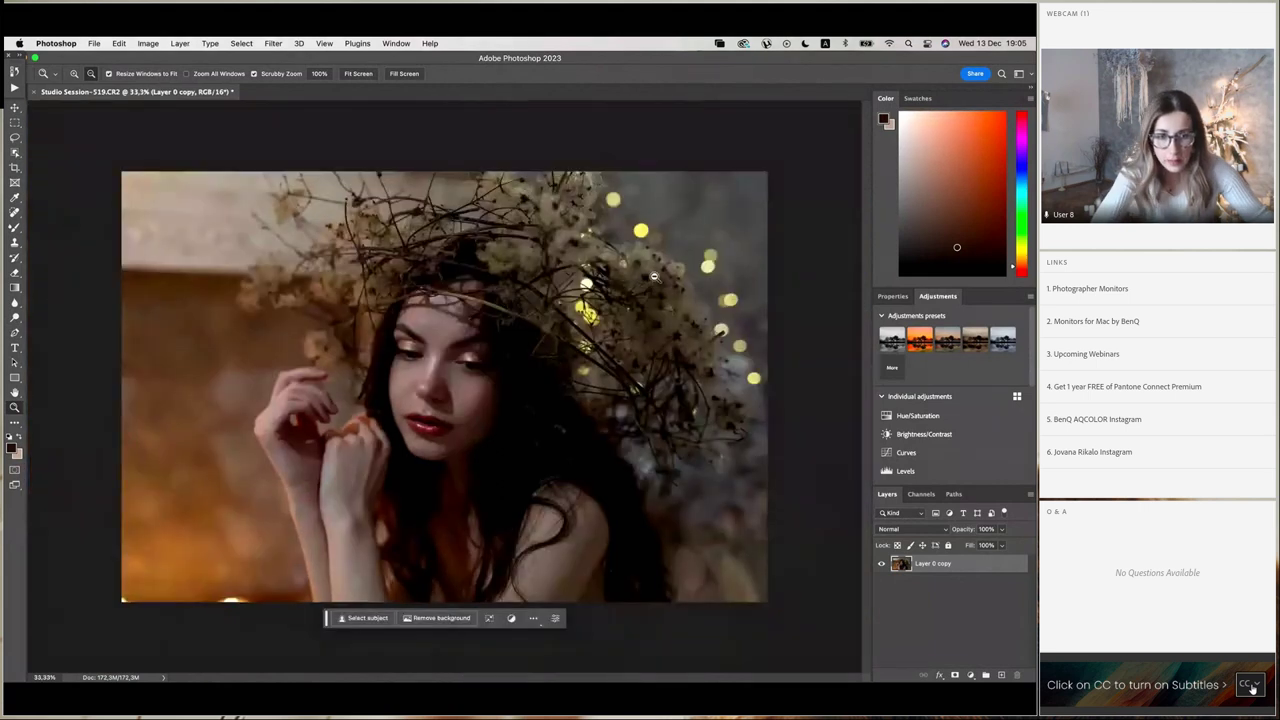
{"action": "left_click", "coordinate": [14, 214]}
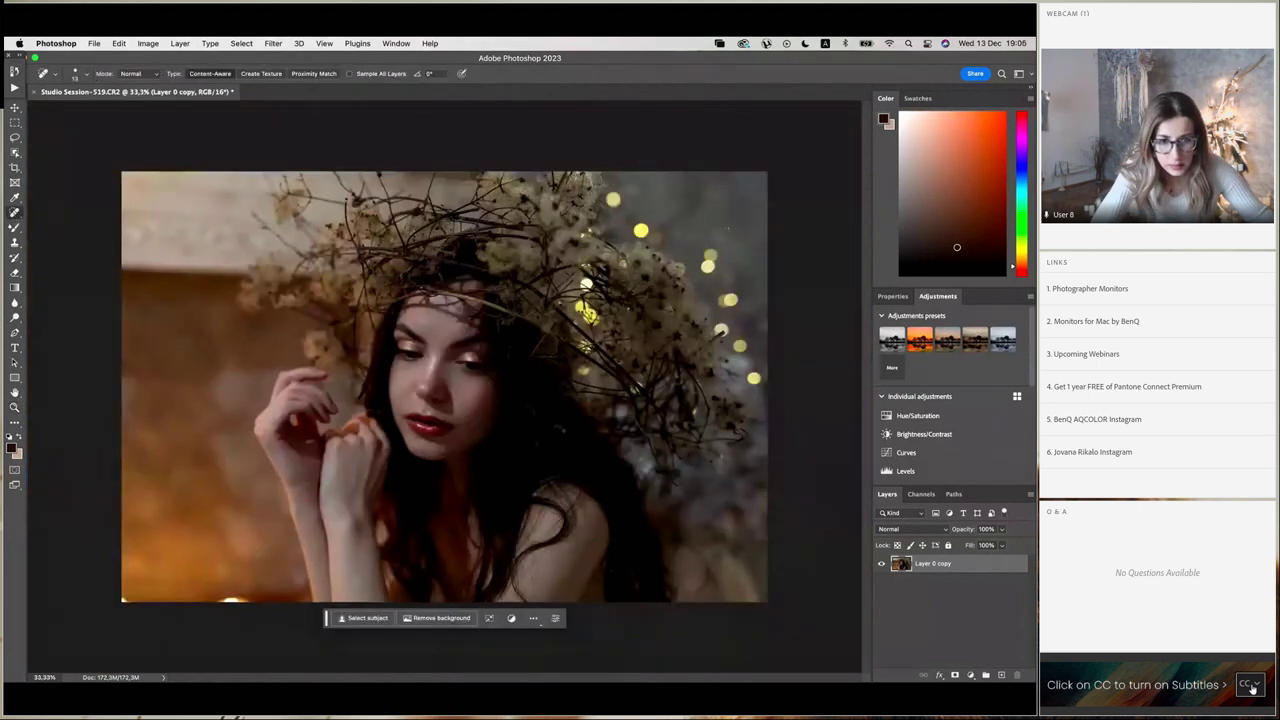
{"action": "right_click", "coordinate": [745, 228]}
{"action": "left_click_drag", "start_coordinate": [812, 250], "coordinate": [848, 238]}
{"action": "key", "text": "Return"}
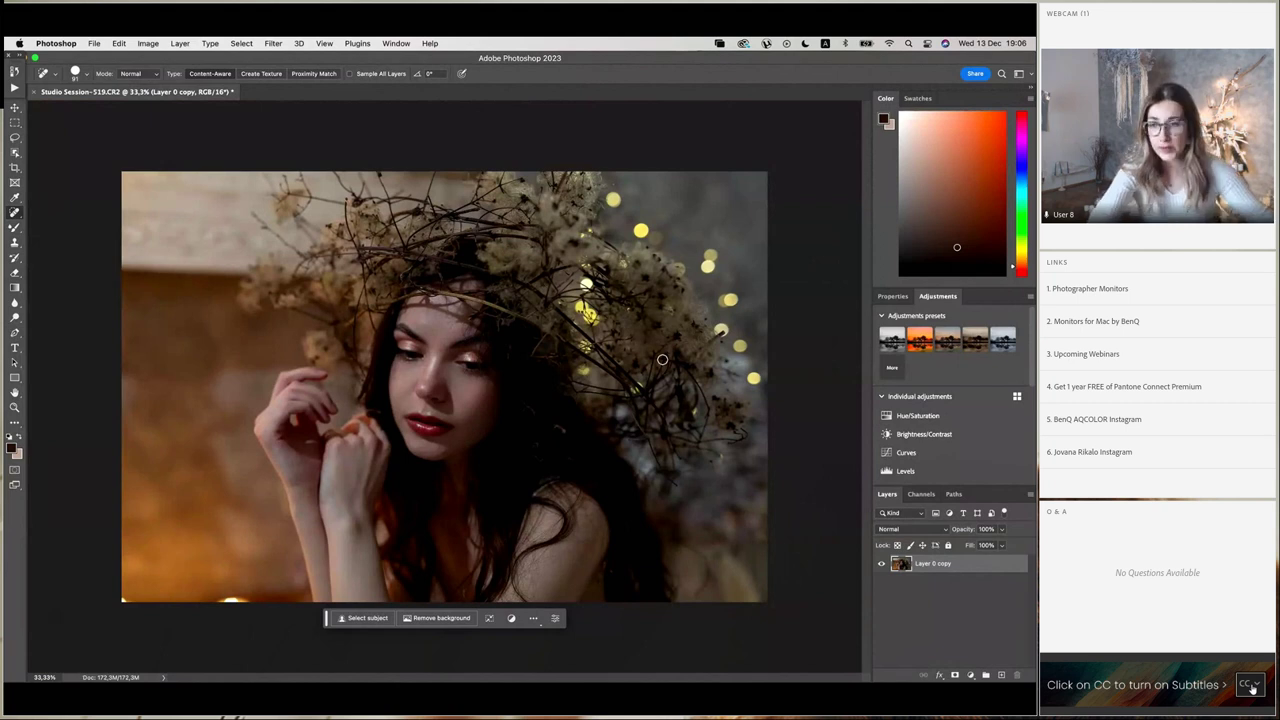
Smooth the skin of the hands and arms with a 412 px Mixer Brush in colour 82776f sampled from the forearm.
{"action": "left_click", "coordinate": [15, 227]}
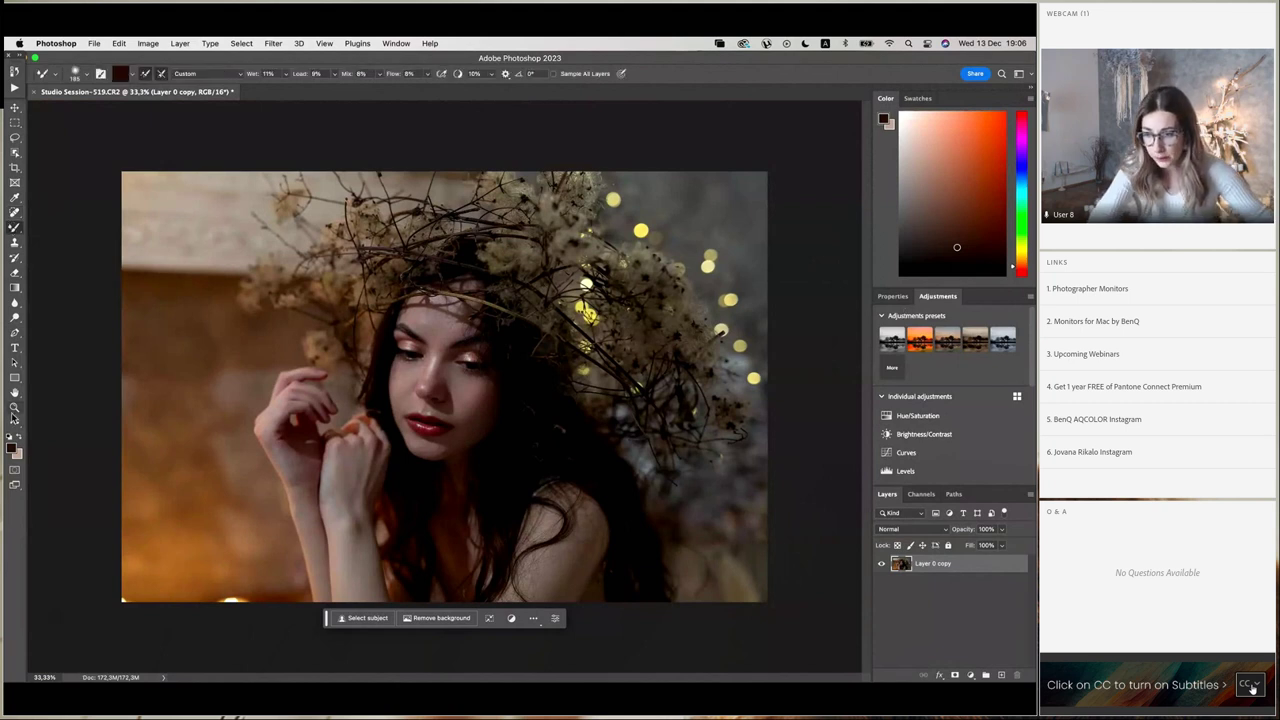
{"action": "left_click", "coordinate": [12, 449]}
{"action": "left_click", "coordinate": [370, 557]}
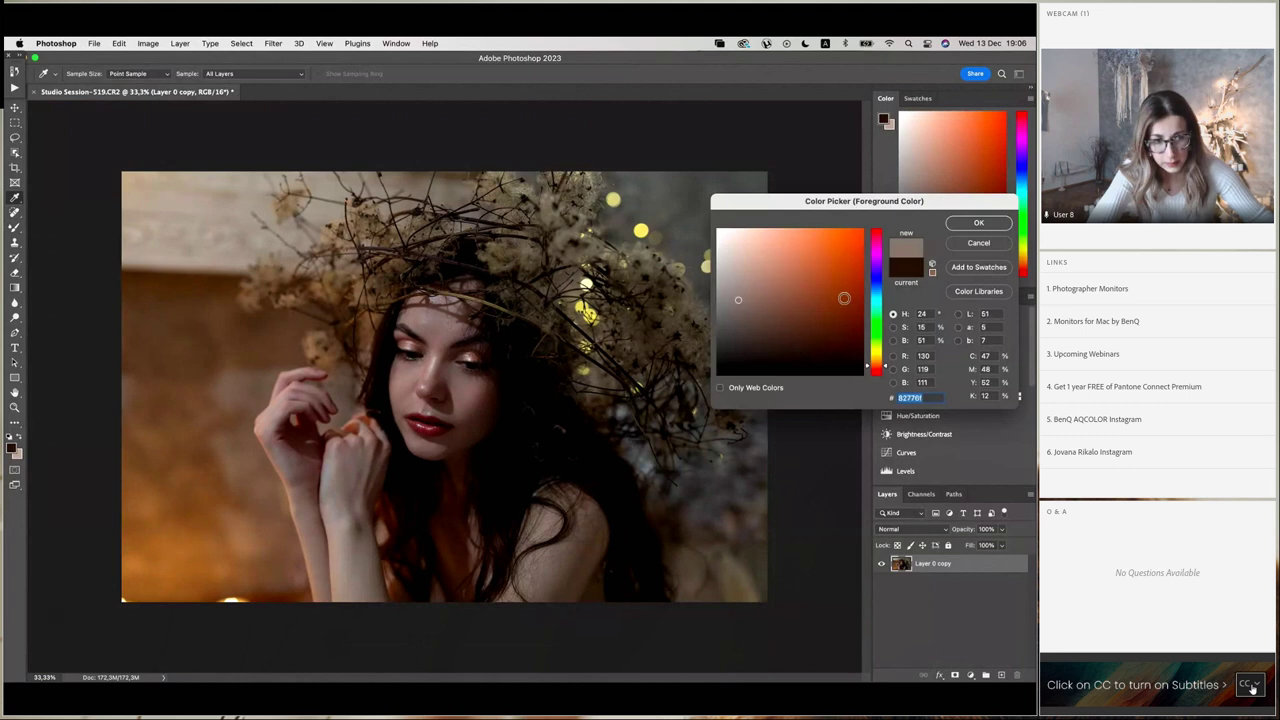
{"action": "left_click", "coordinate": [978, 223]}
{"action": "right_click", "coordinate": [516, 452]}
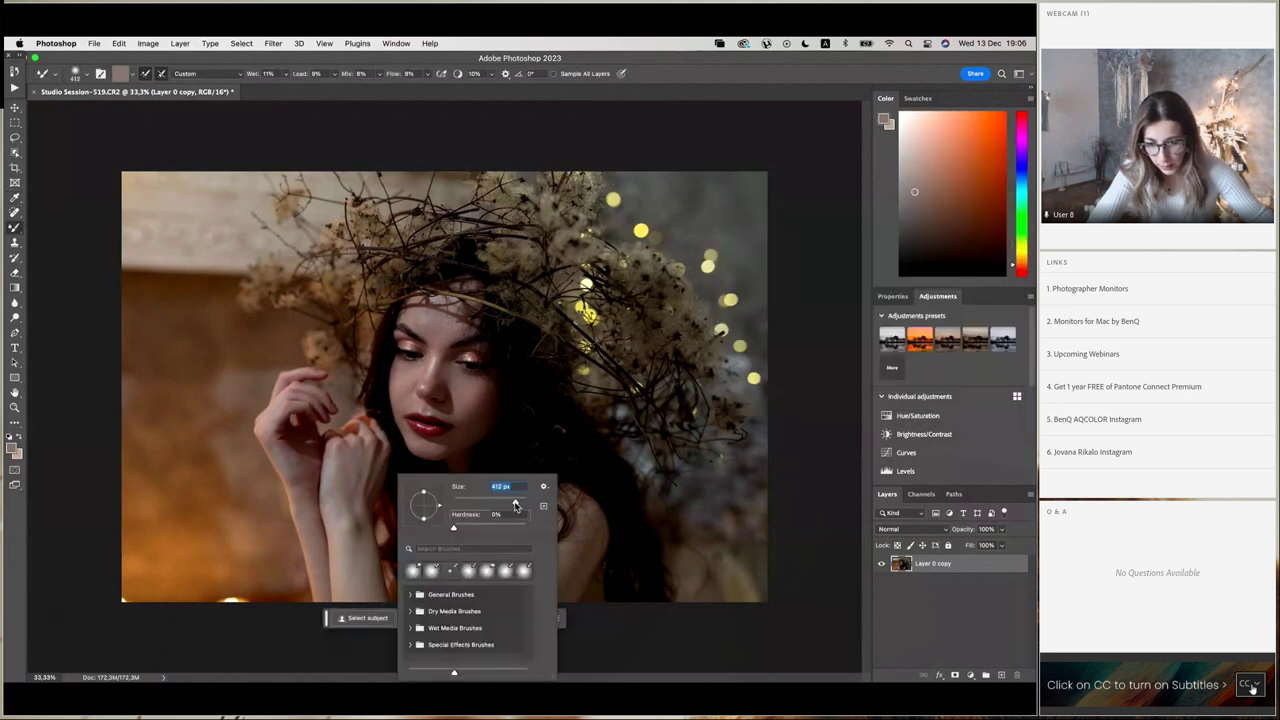
{"action": "left_click", "coordinate": [356, 468]}
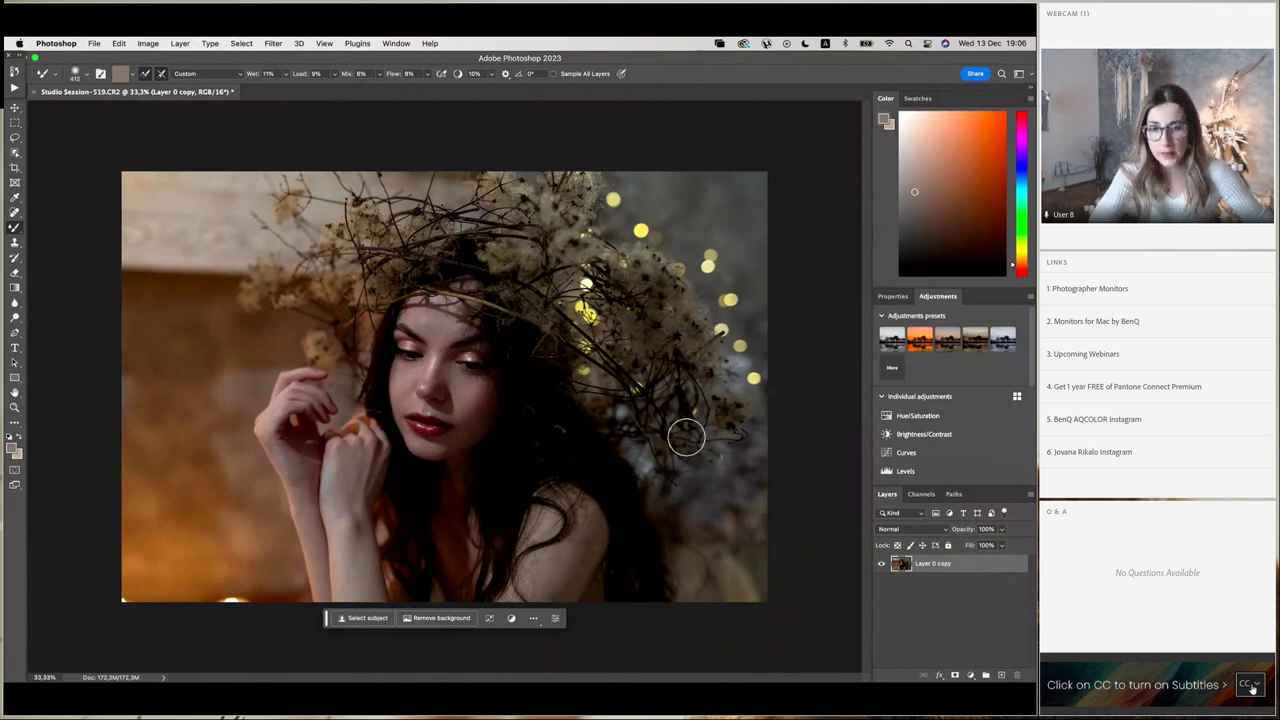
Lighten the flower crown with the Dodge tool on Midtones at 15% exposure, using a 1400 px brush.
{"action": "key", "text": "o"}
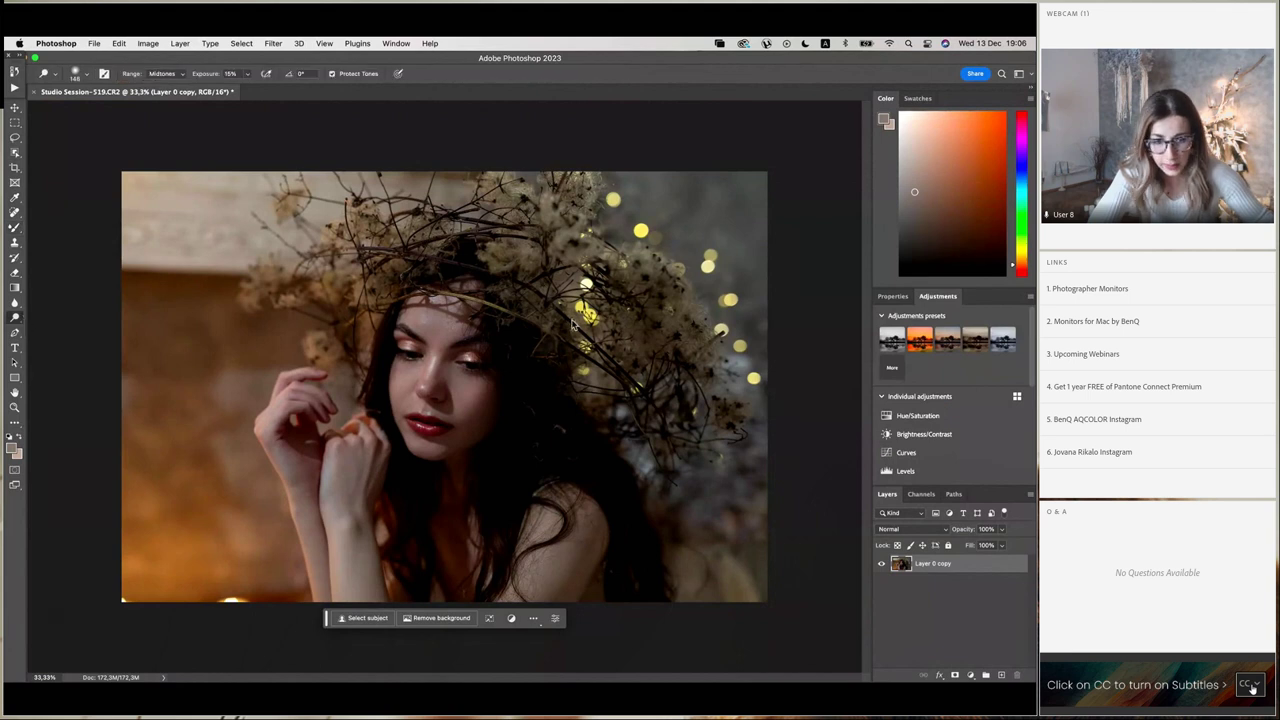
{"action": "right_click", "coordinate": [572, 323]}
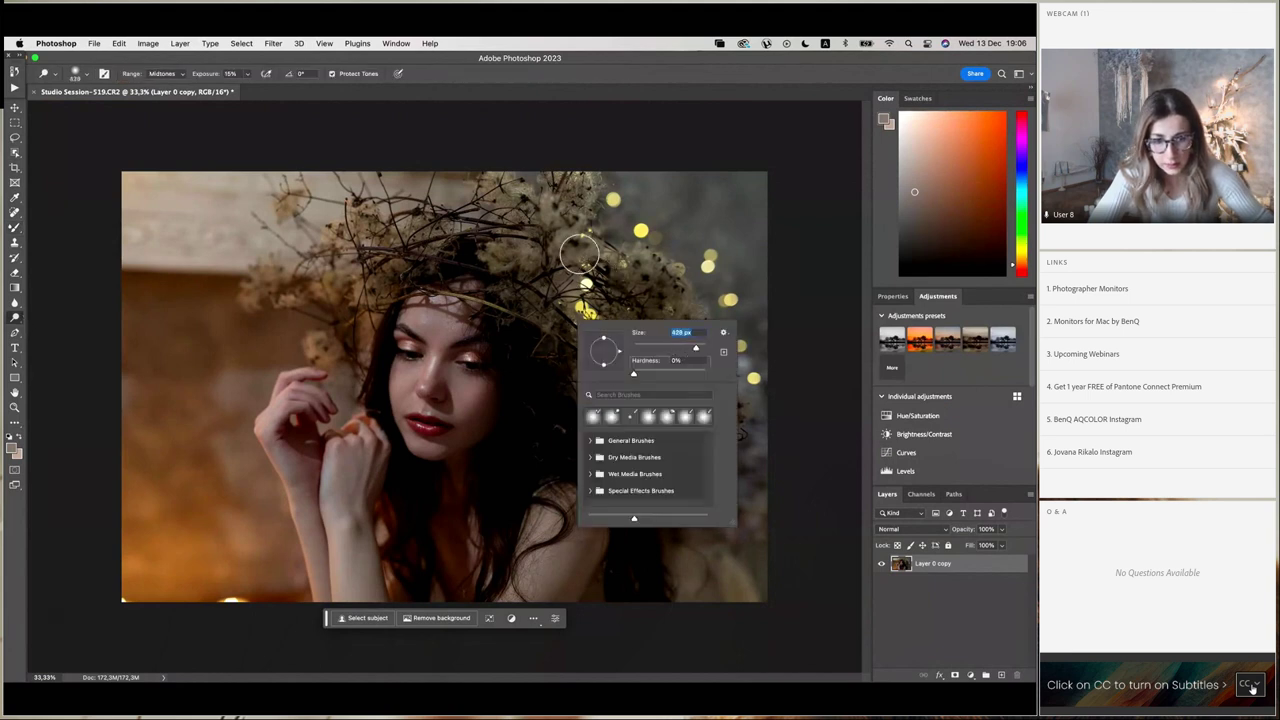
{"action": "left_click", "coordinate": [675, 301]}
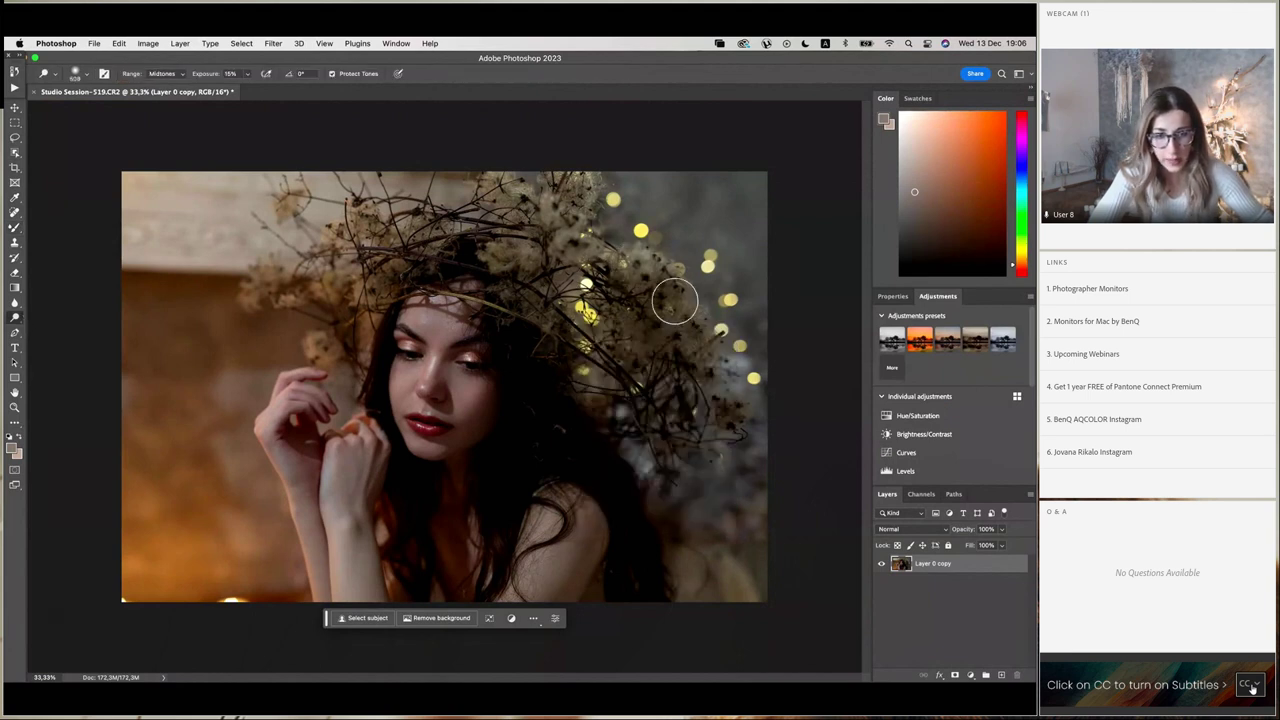
{"action": "right_click", "coordinate": [623, 222]}
{"action": "left_click_drag", "start_coordinate": [750, 241], "coordinate": [747, 241]}
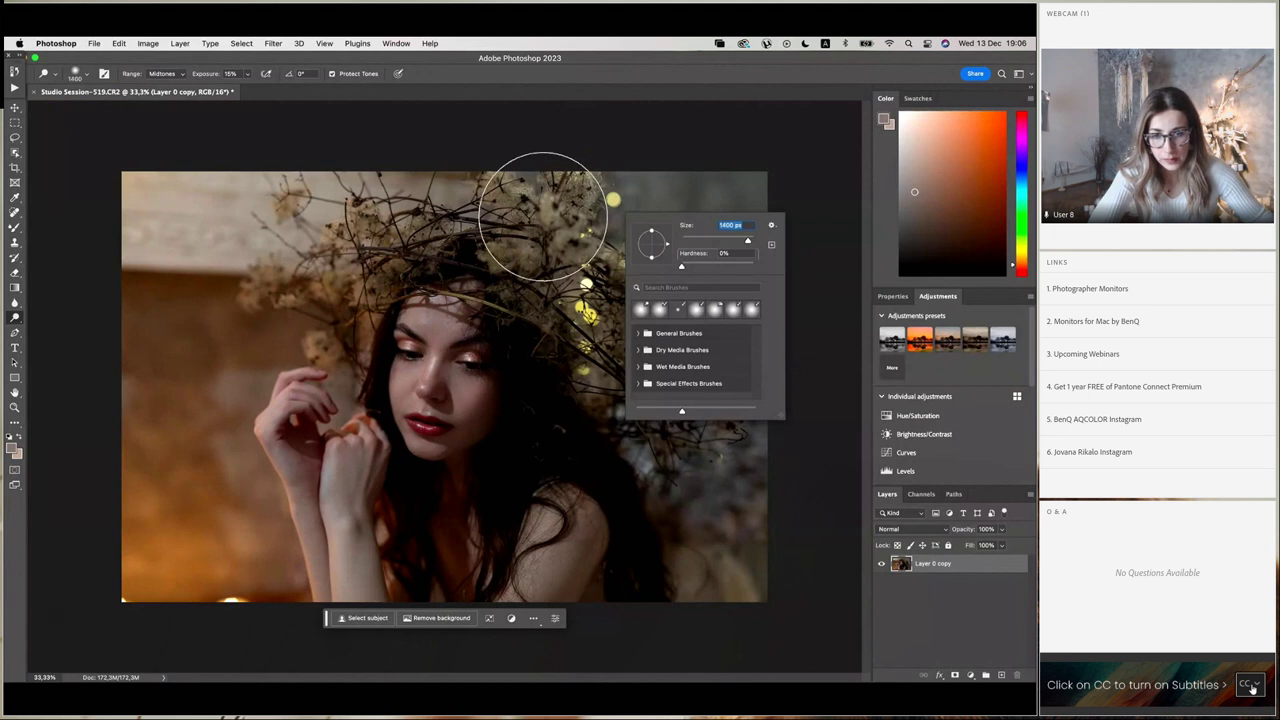
{"action": "left_click", "coordinate": [543, 216]}
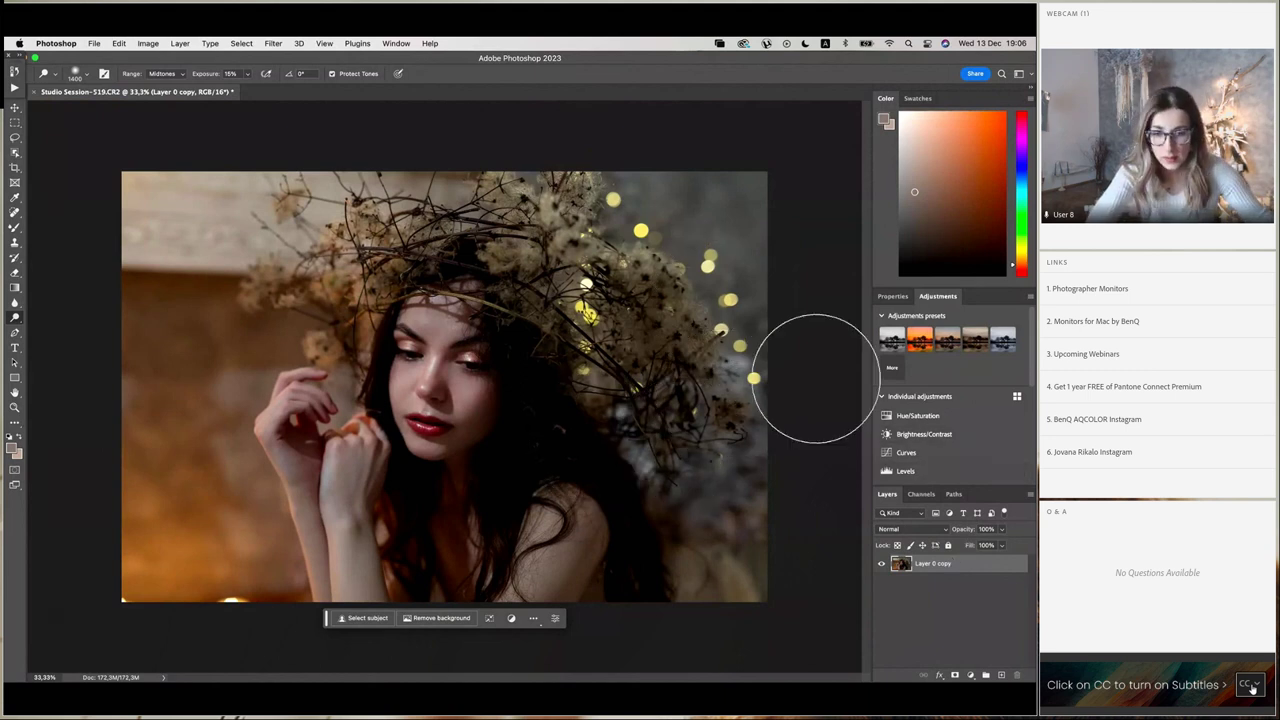
Open the Liquify filter for the portrait layer and dismiss the hardware acceleration notice.
{"action": "left_click", "coordinate": [273, 43]}
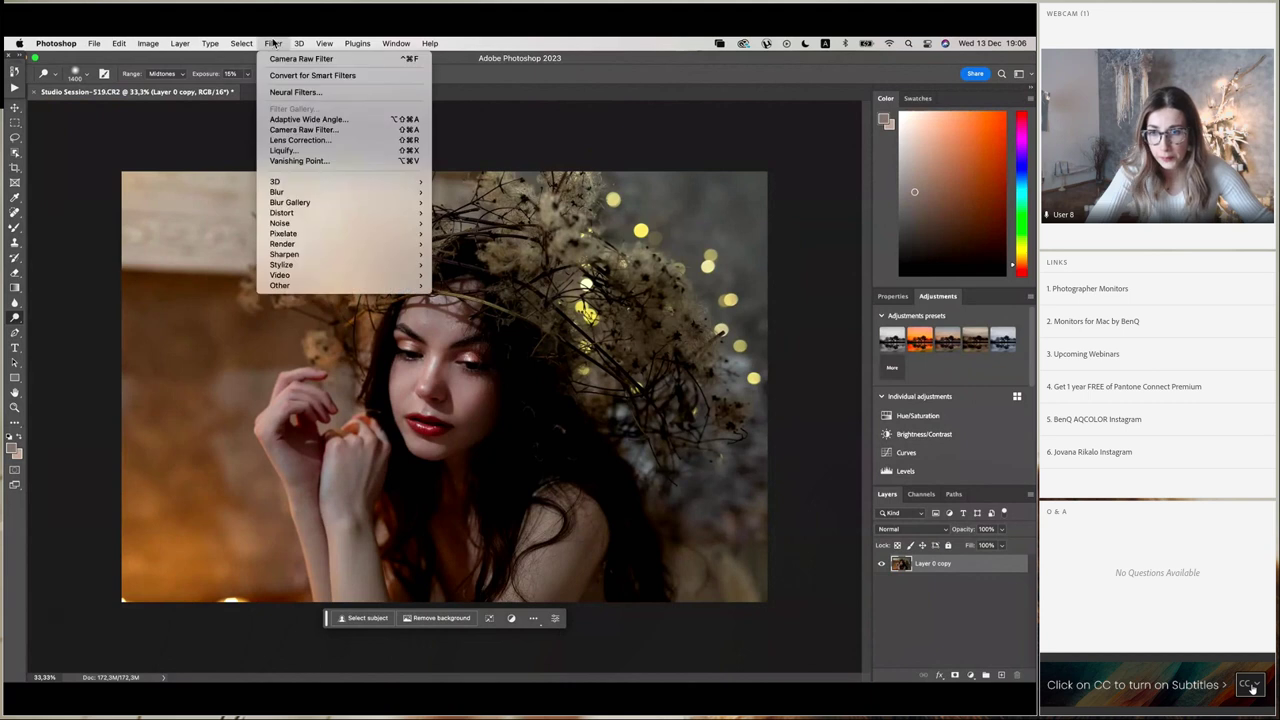
{"action": "left_click", "coordinate": [283, 151]}
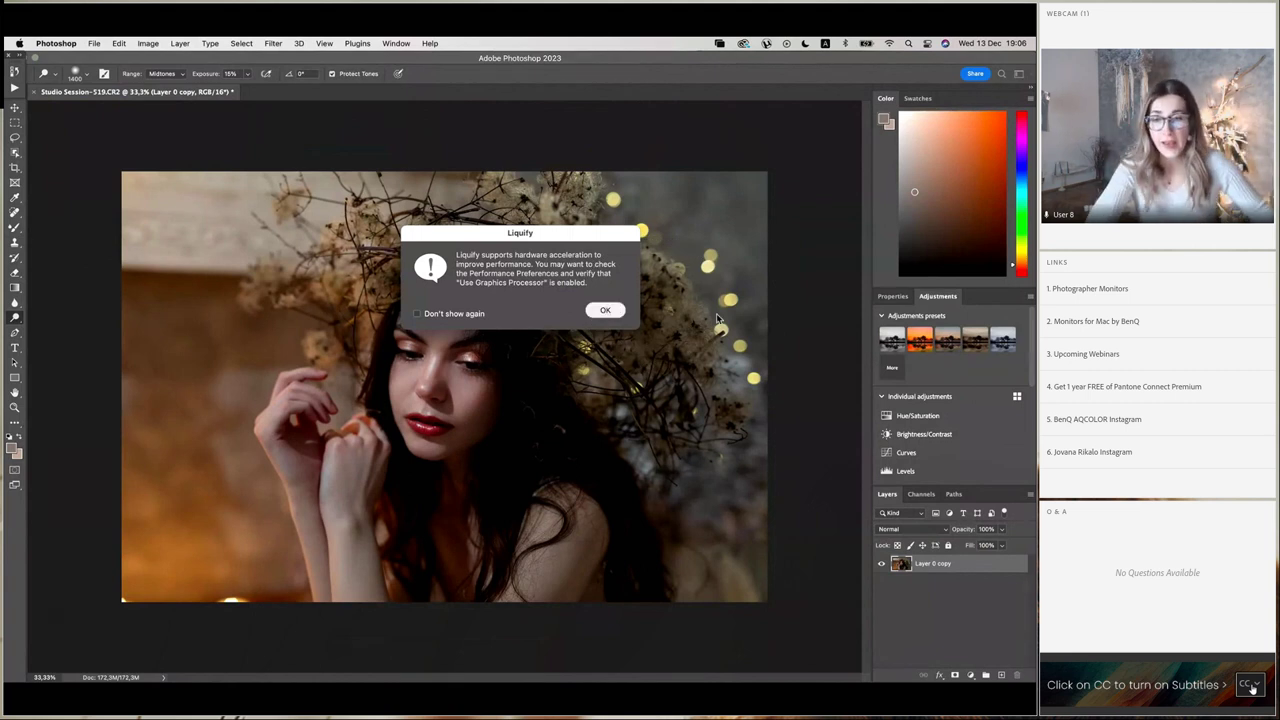
{"action": "key", "text": "Return"}
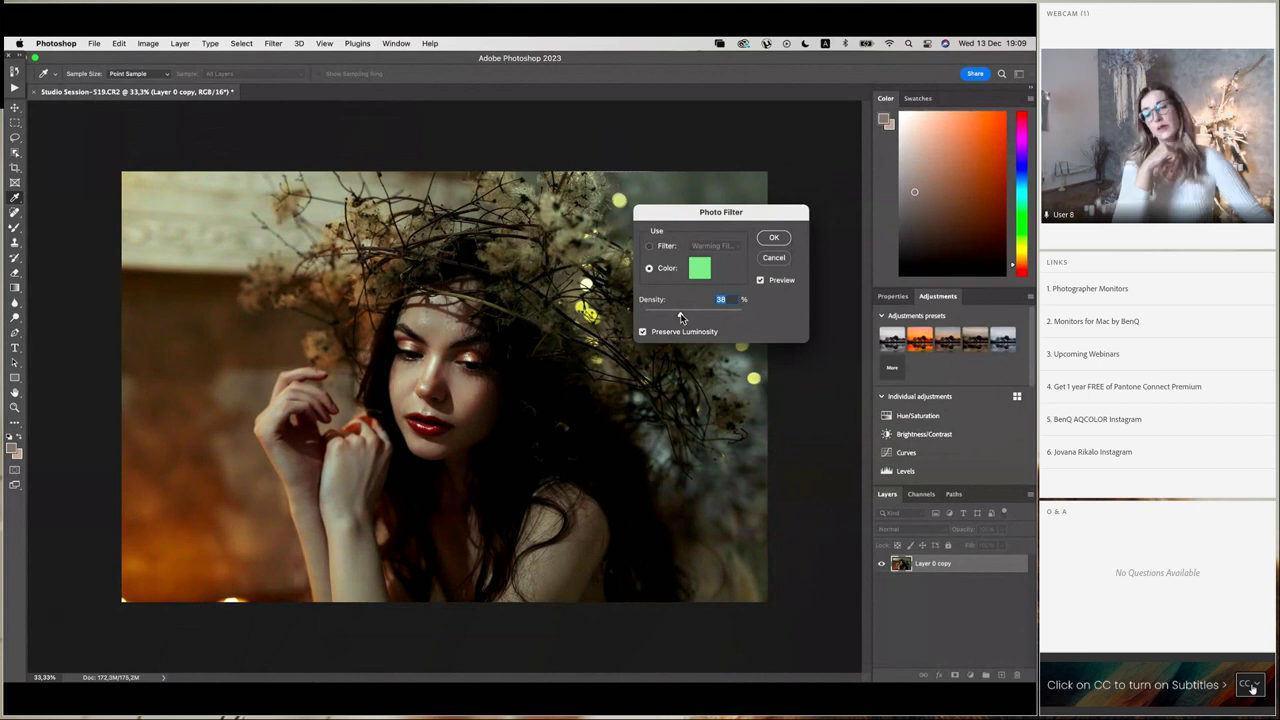
Apply the green Photo Filter at 29% density with luminosity preserved.
{"action": "left_click_drag", "start_coordinate": [678, 316], "coordinate": [671, 313]}
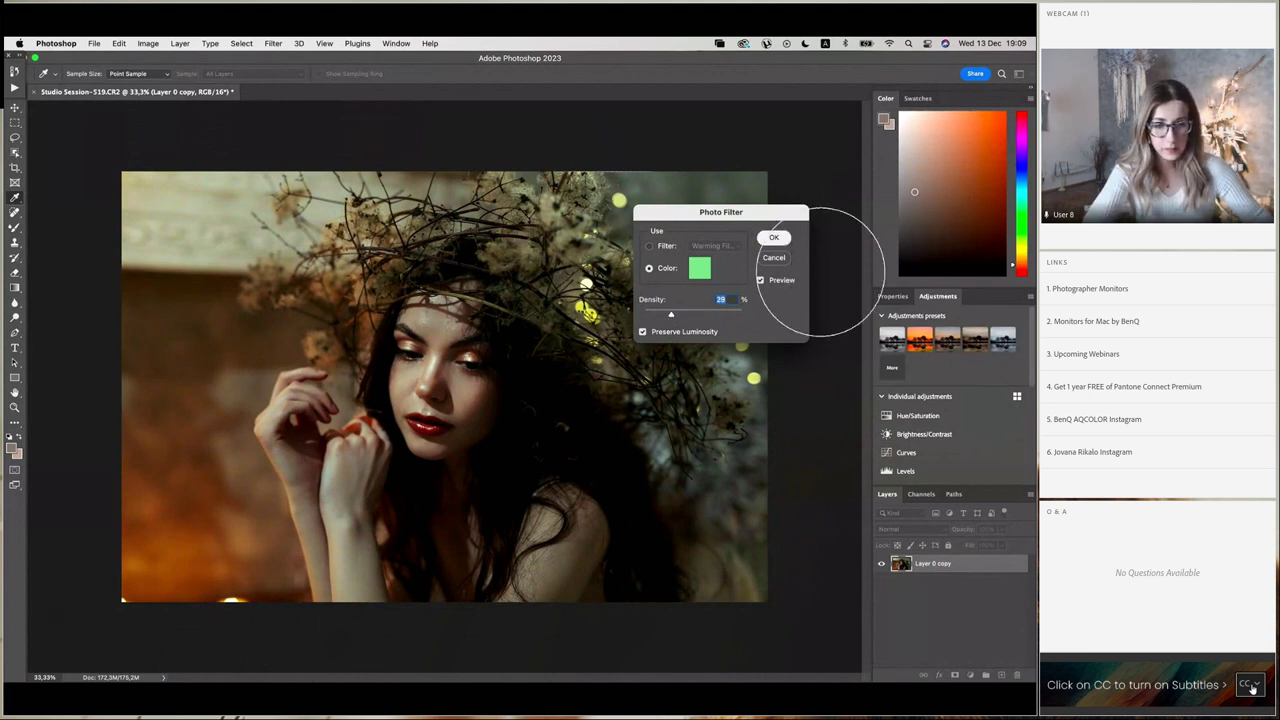
{"action": "key", "text": "Return"}
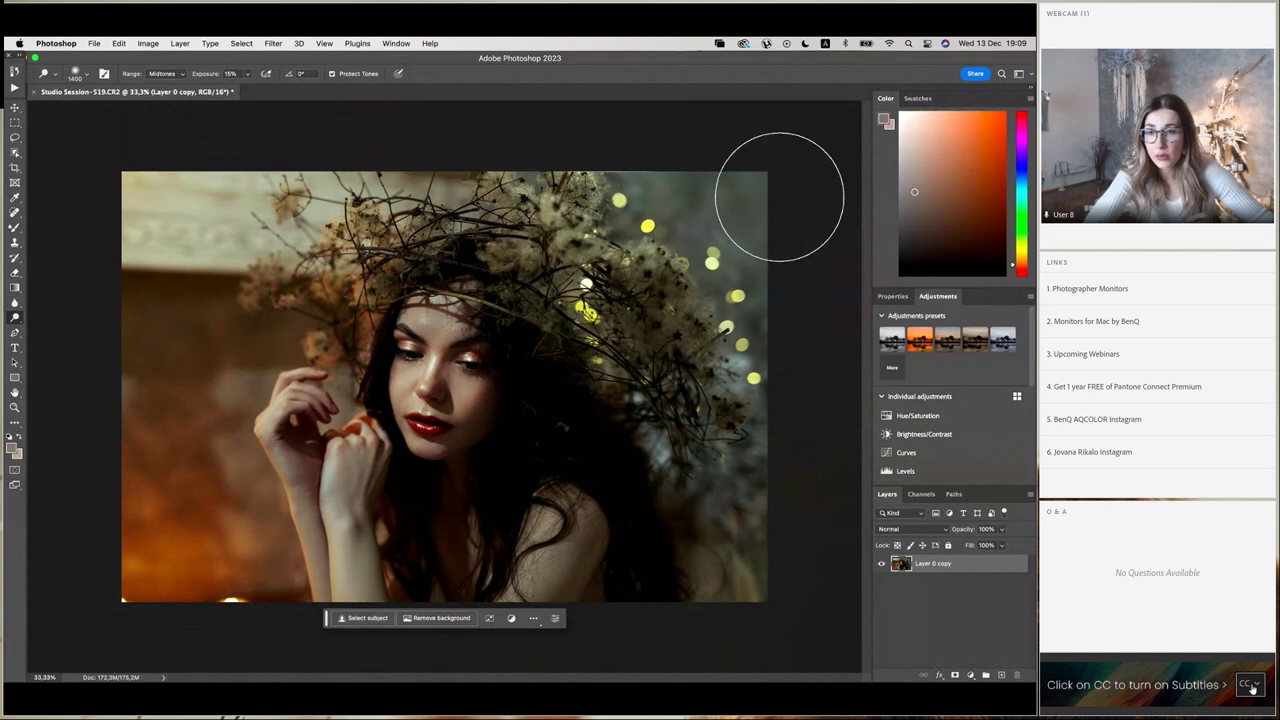
Apply Camera Raw adjustments to the portrait: Exposure -0.35, Contrast -14, Highlights +42, Shadows +19 and Temperature -5.
{"action": "left_click", "coordinate": [273, 43]}
{"action": "left_click", "coordinate": [288, 91]}
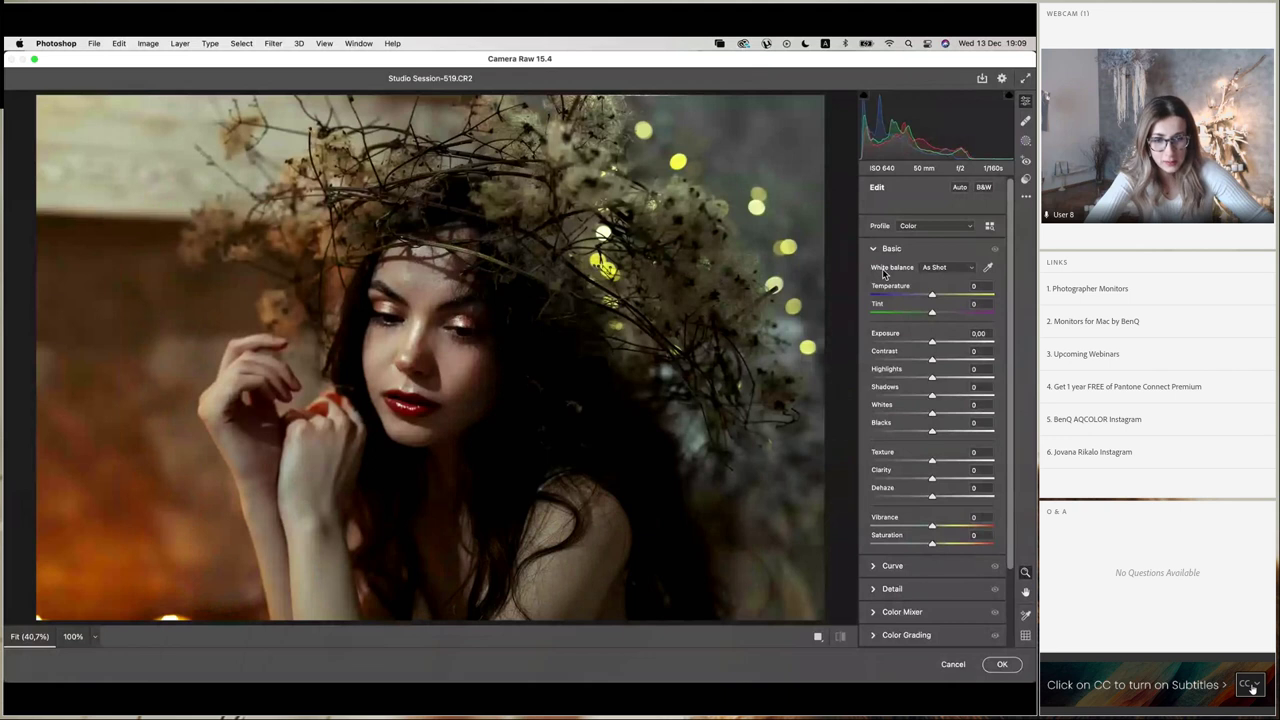
{"action": "left_click_drag", "start_coordinate": [931, 343], "coordinate": [957, 379]}
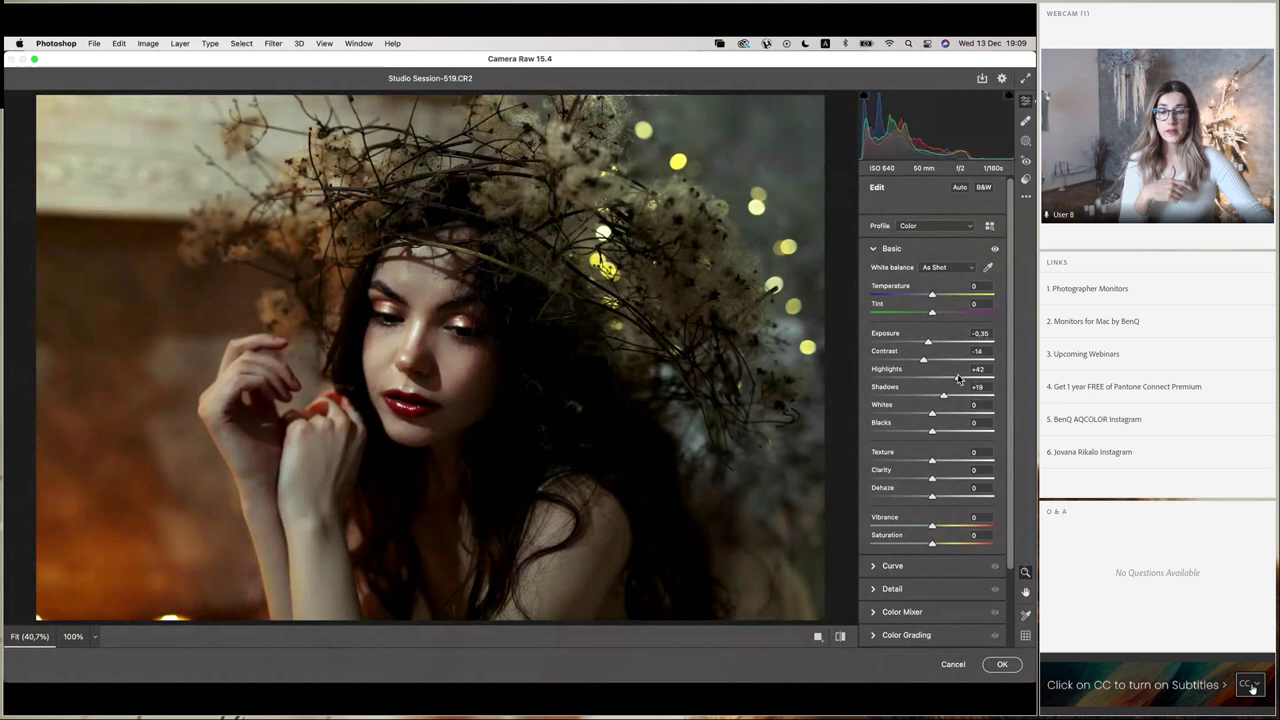
{"action": "left_click_drag", "start_coordinate": [928, 293], "coordinate": [930, 297]}
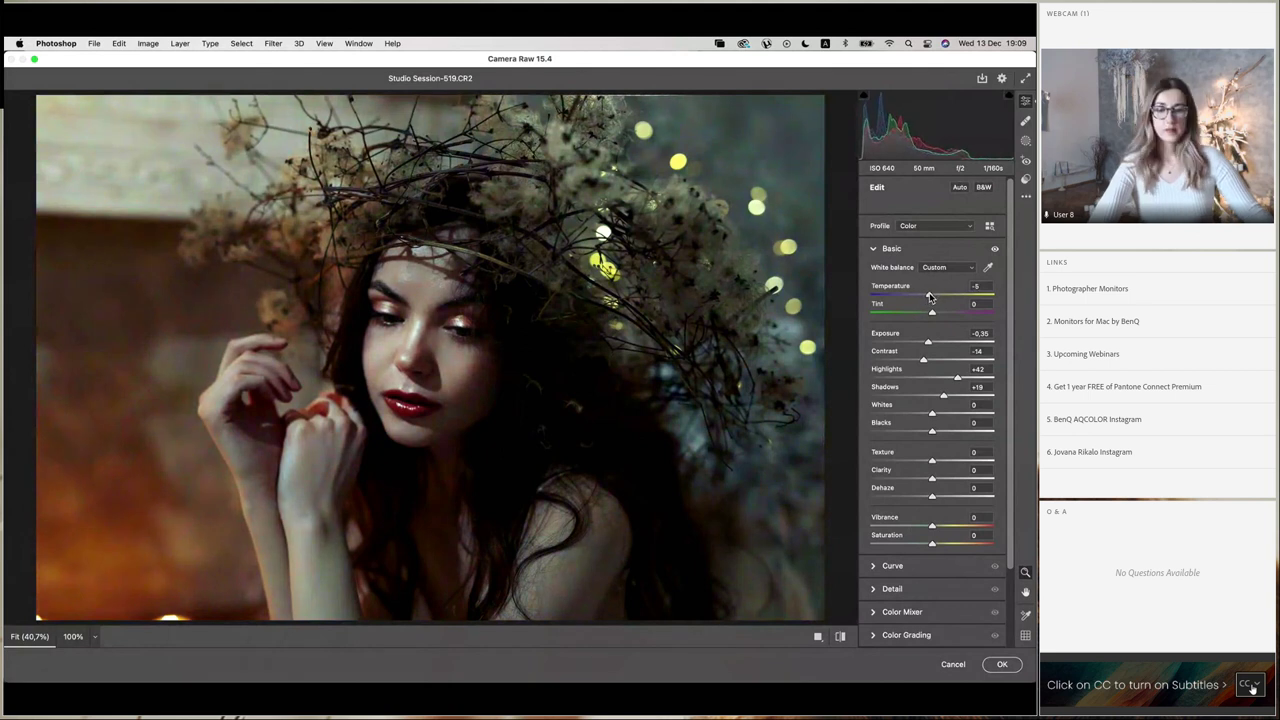
{"action": "left_click", "coordinate": [1001, 665]}
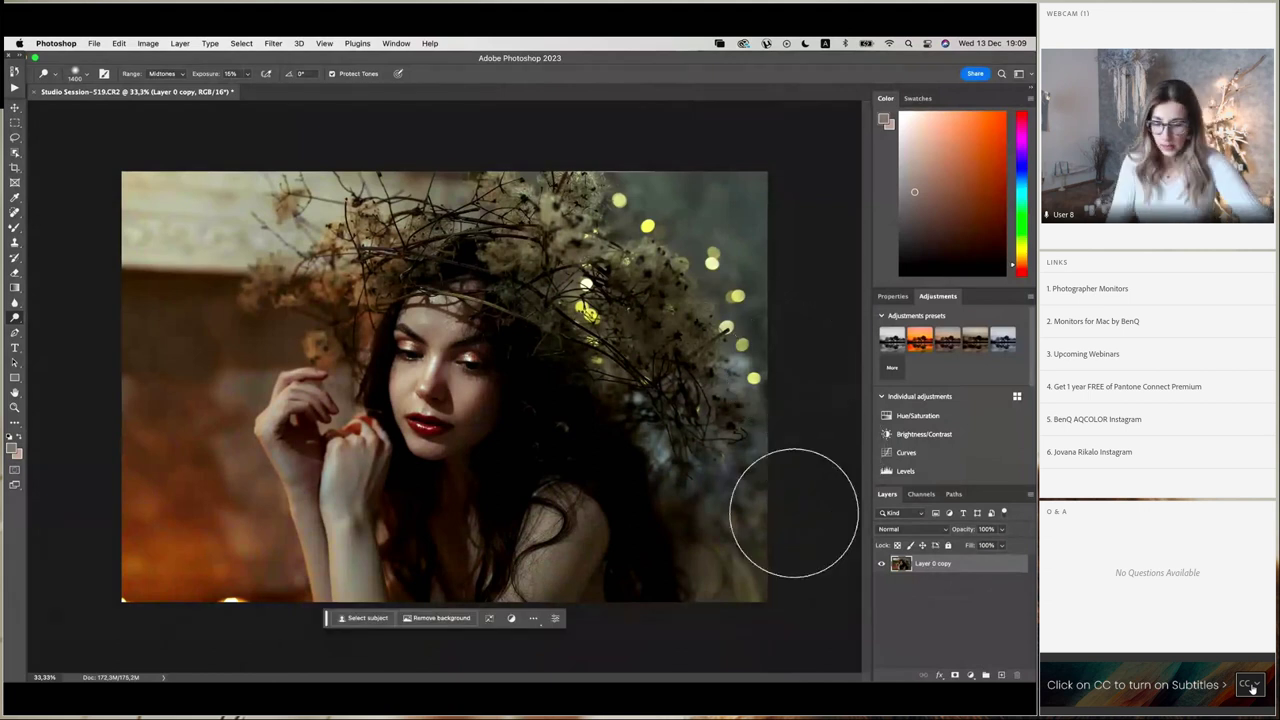
Enlarge the photo layer to about 109.7% with Free Transform and reposition it within the canvas for a tighter composition.
{"action": "key", "text": "ctrl+t"}
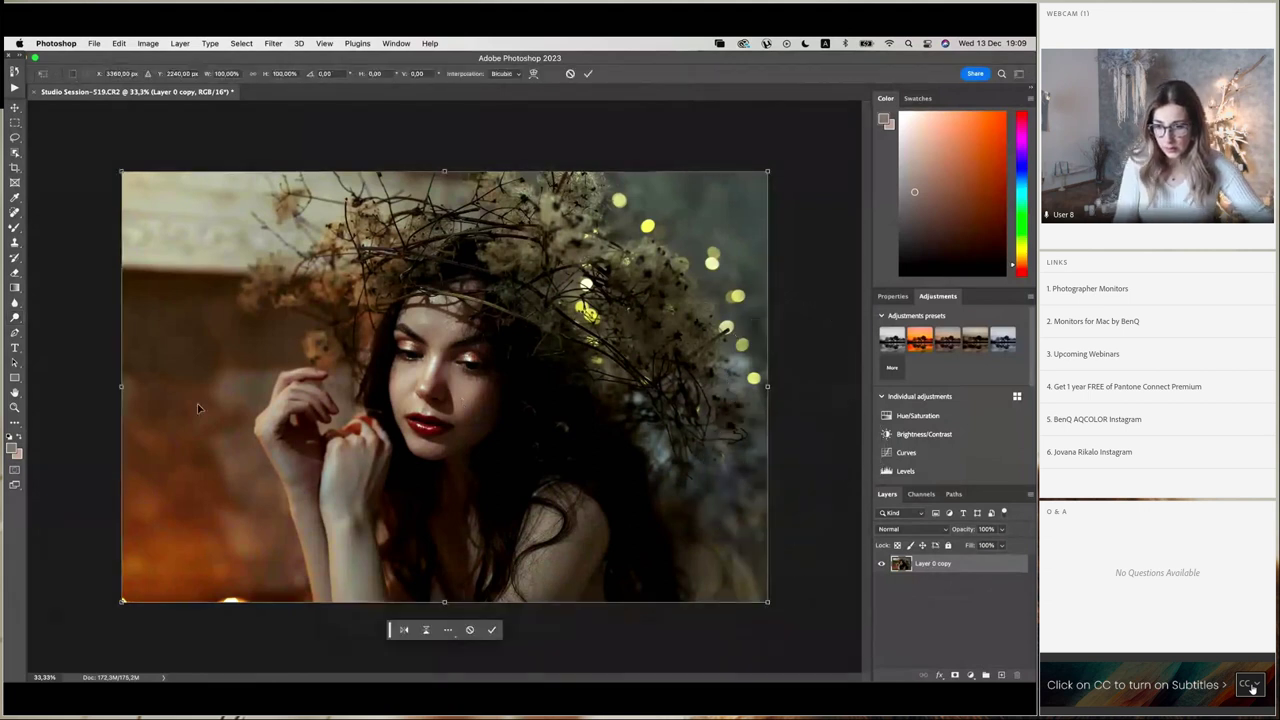
{"action": "left_click_drag", "start_coordinate": [121, 602], "coordinate": [99, 616]}
{"action": "left_click_drag", "start_coordinate": [768, 172], "coordinate": [805, 133]}
{"action": "left_click_drag", "start_coordinate": [724, 301], "coordinate": [700, 297]}
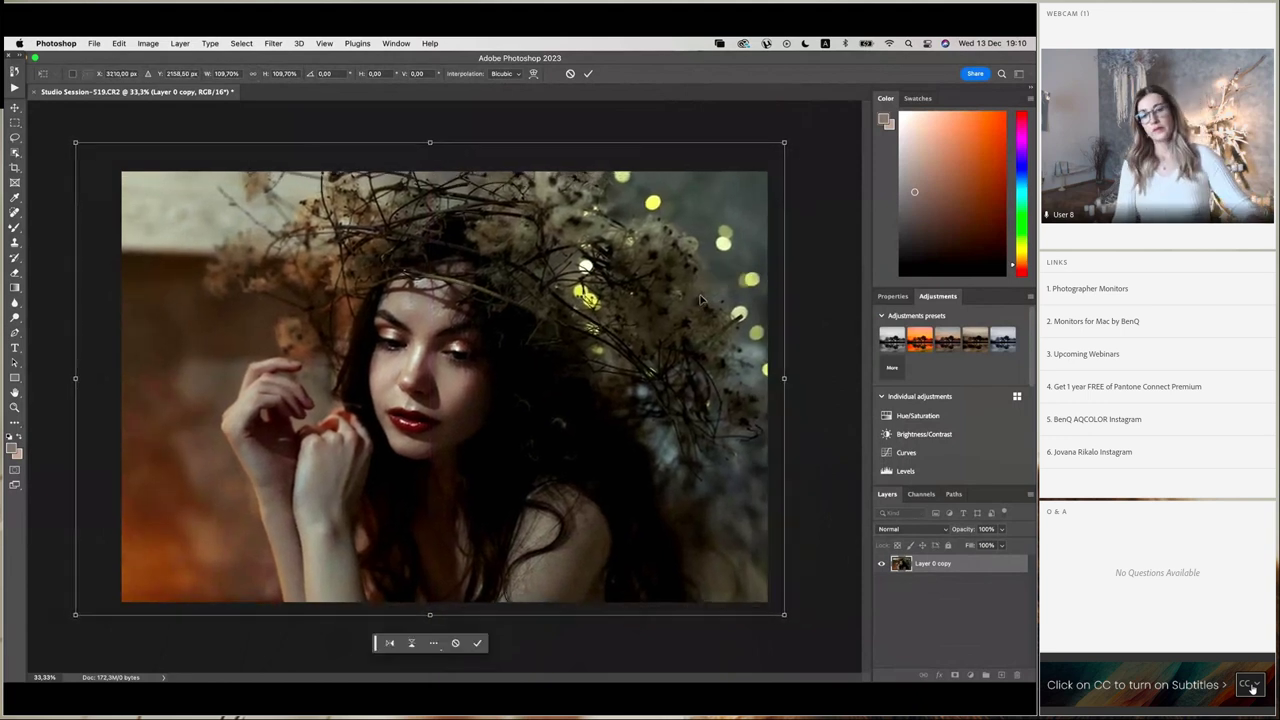
{"action": "key", "text": "o"}
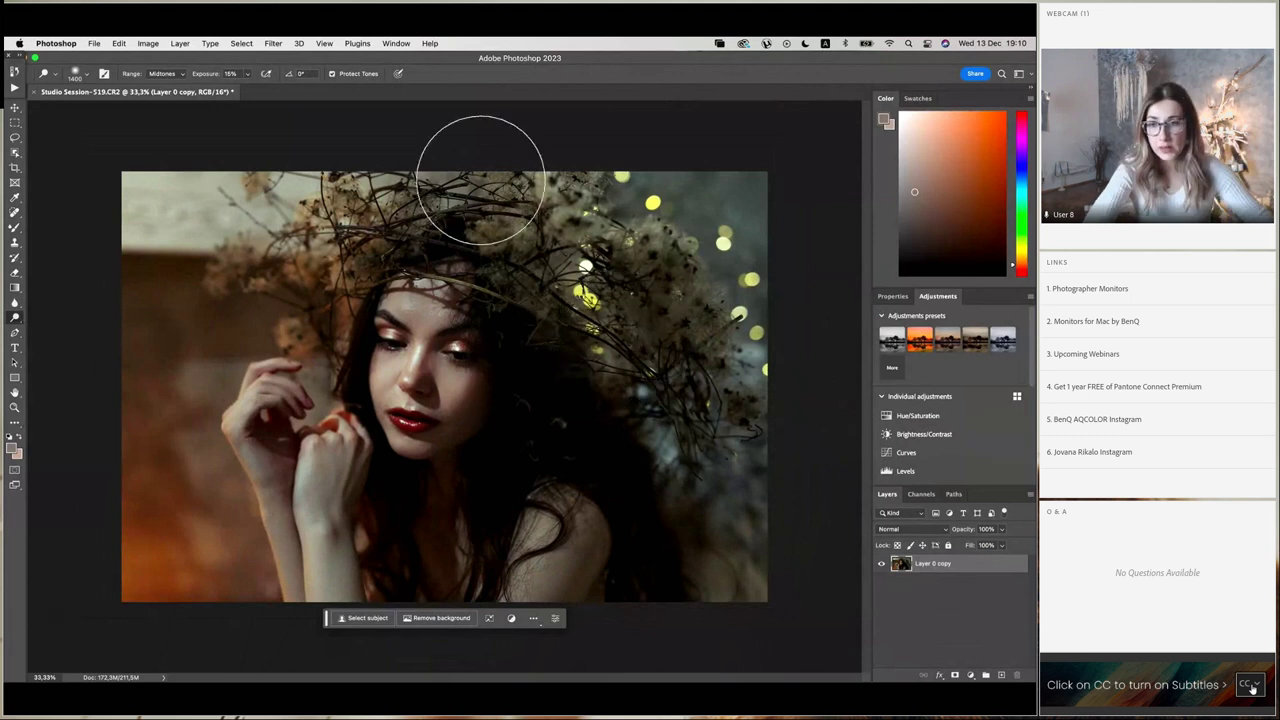
Flip the portrait horizontally to judge the composition and revert the flip.
{"action": "left_click", "coordinate": [117, 44]}
{"action": "mouse_move", "coordinate": [229, 298]}
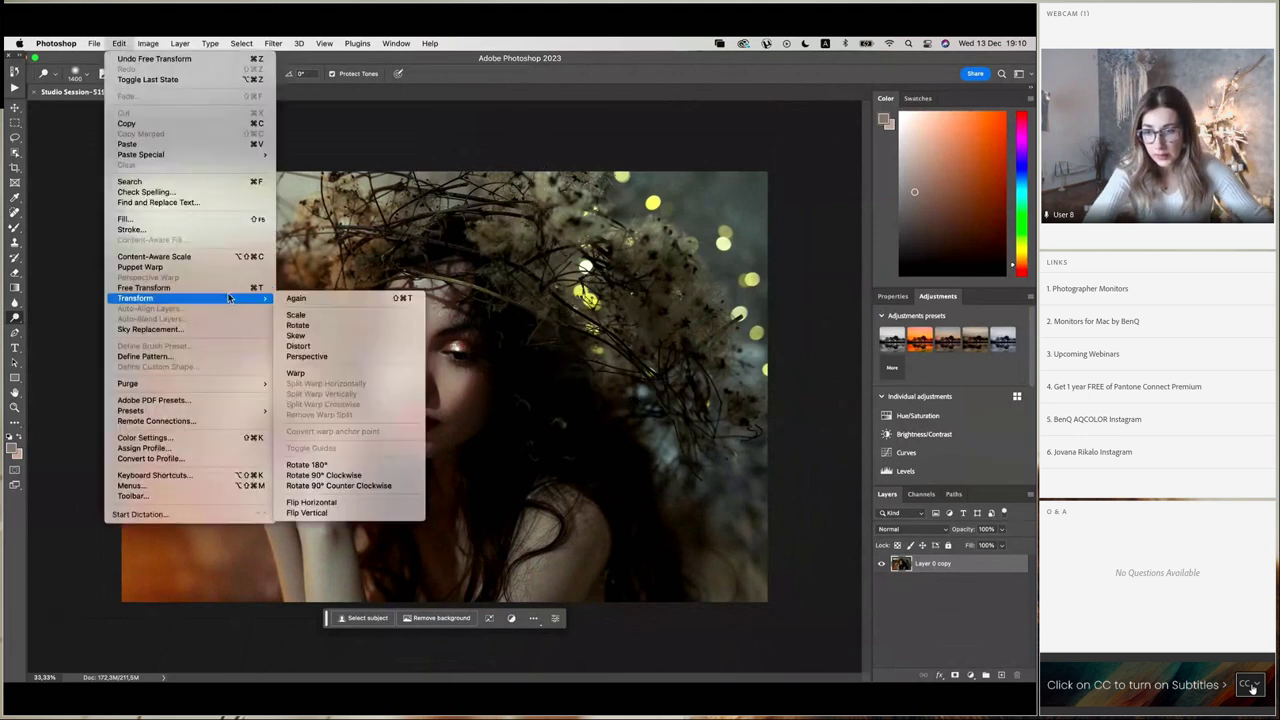
{"action": "left_click", "coordinate": [311, 502]}
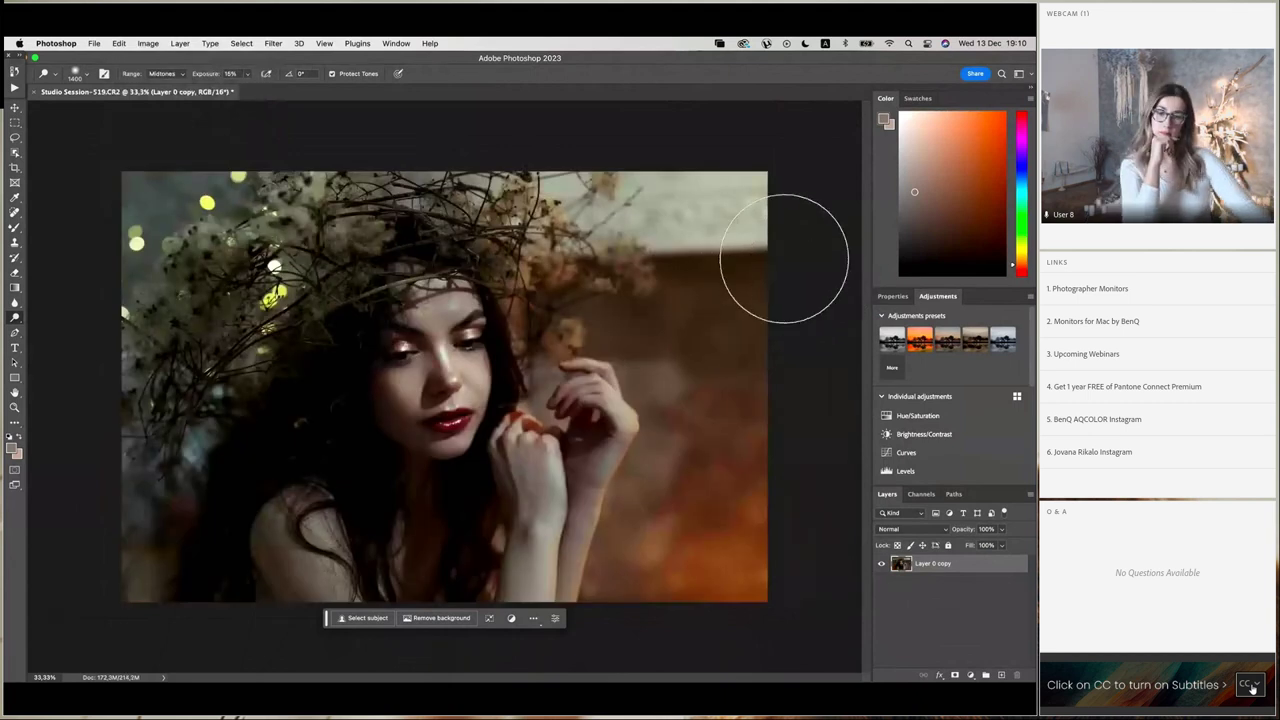
{"action": "left_click", "coordinate": [118, 43]}
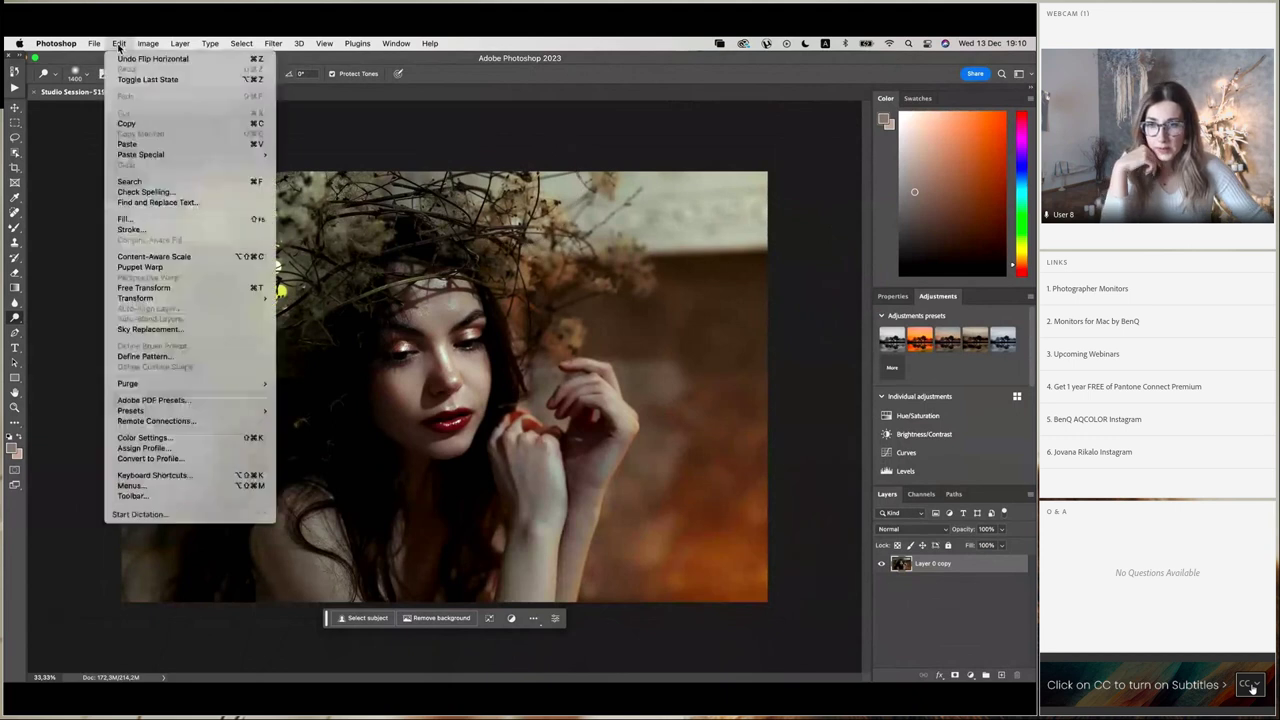
{"action": "left_click", "coordinate": [130, 77]}
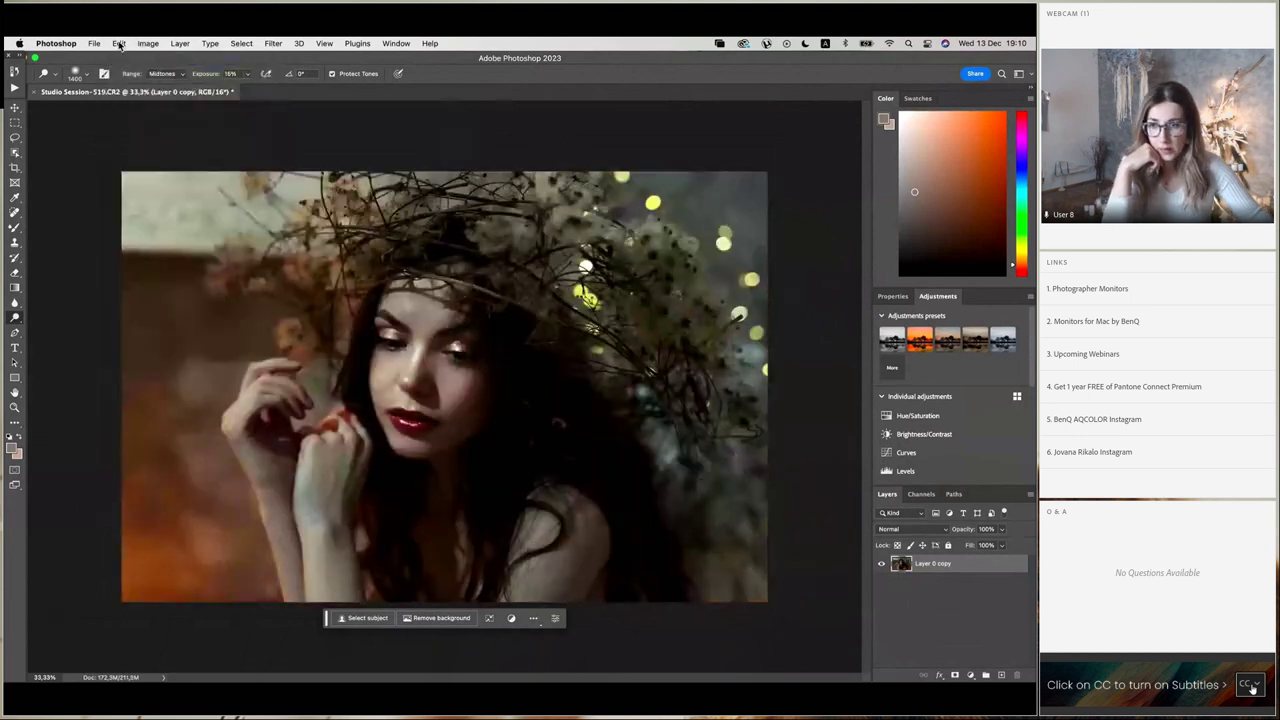
Save a JPEG copy of the portrait to the Desktop as Studio Session-519 copy.jpg with the Display P3 colour profile embedded.
{"action": "left_click", "coordinate": [94, 43]}
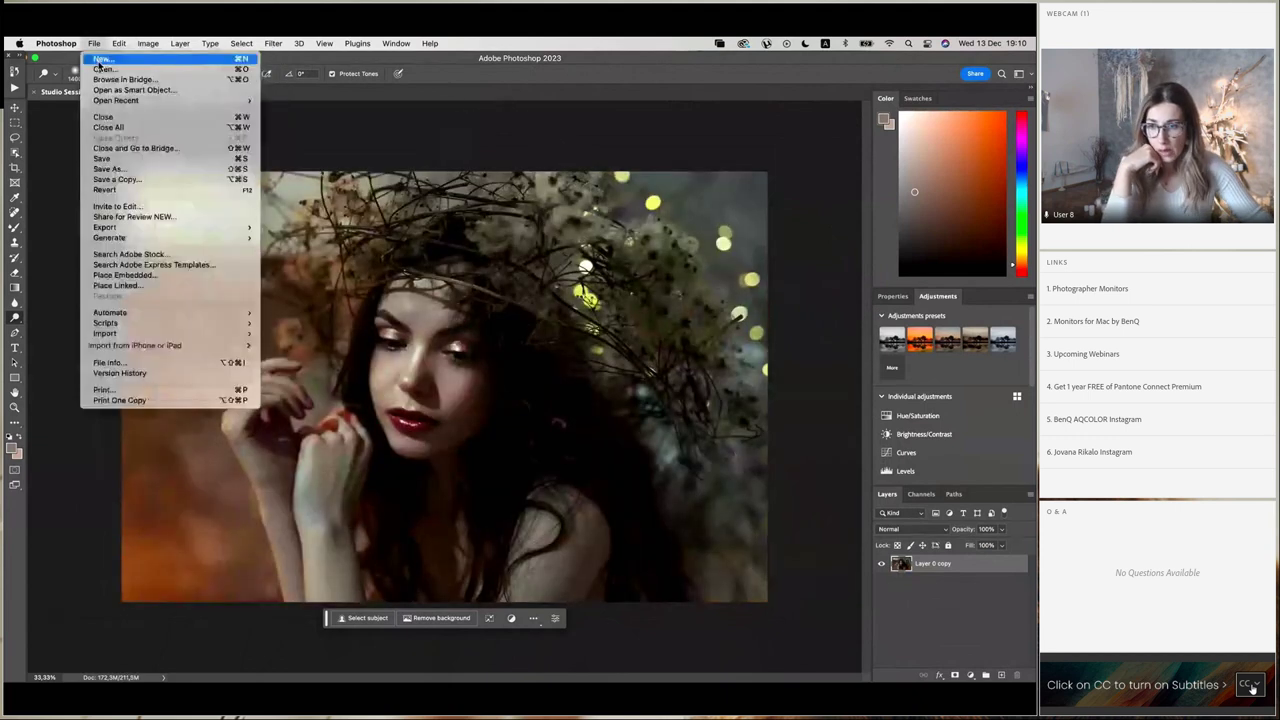
{"action": "left_click", "coordinate": [118, 179]}
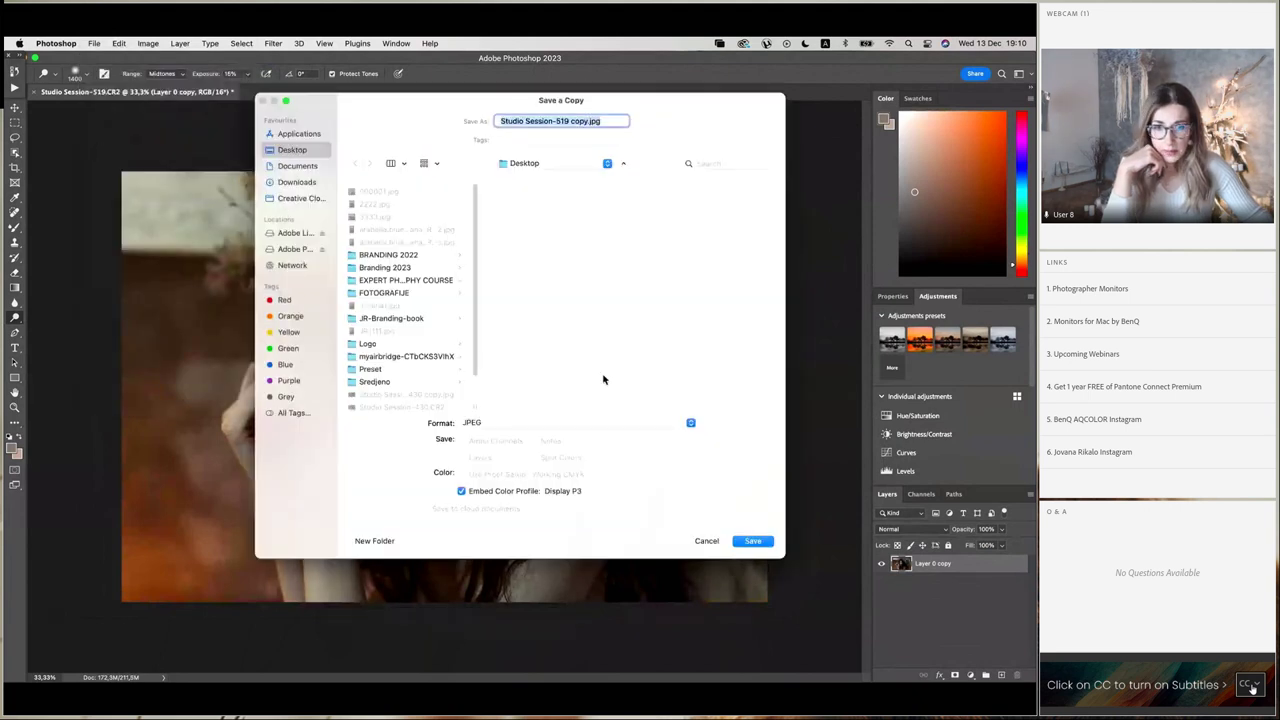
{"action": "left_click", "coordinate": [753, 541]}
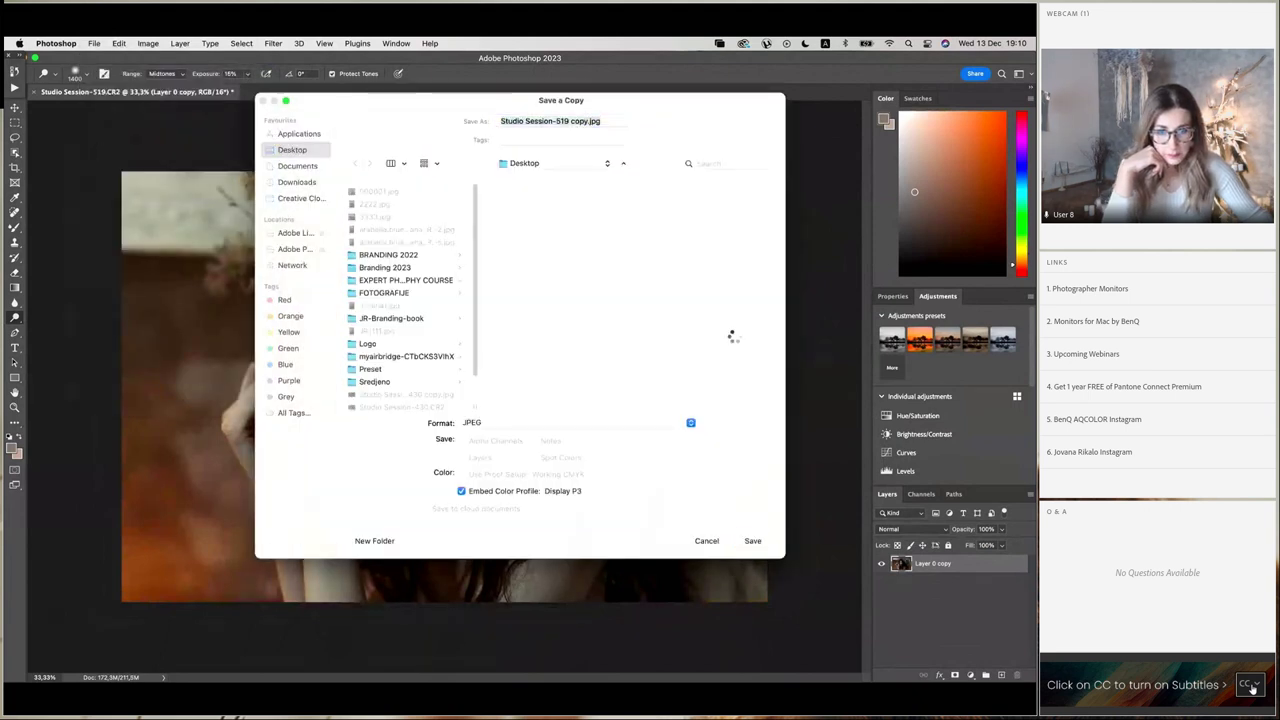
{"action": "left_click", "coordinate": [589, 204]}
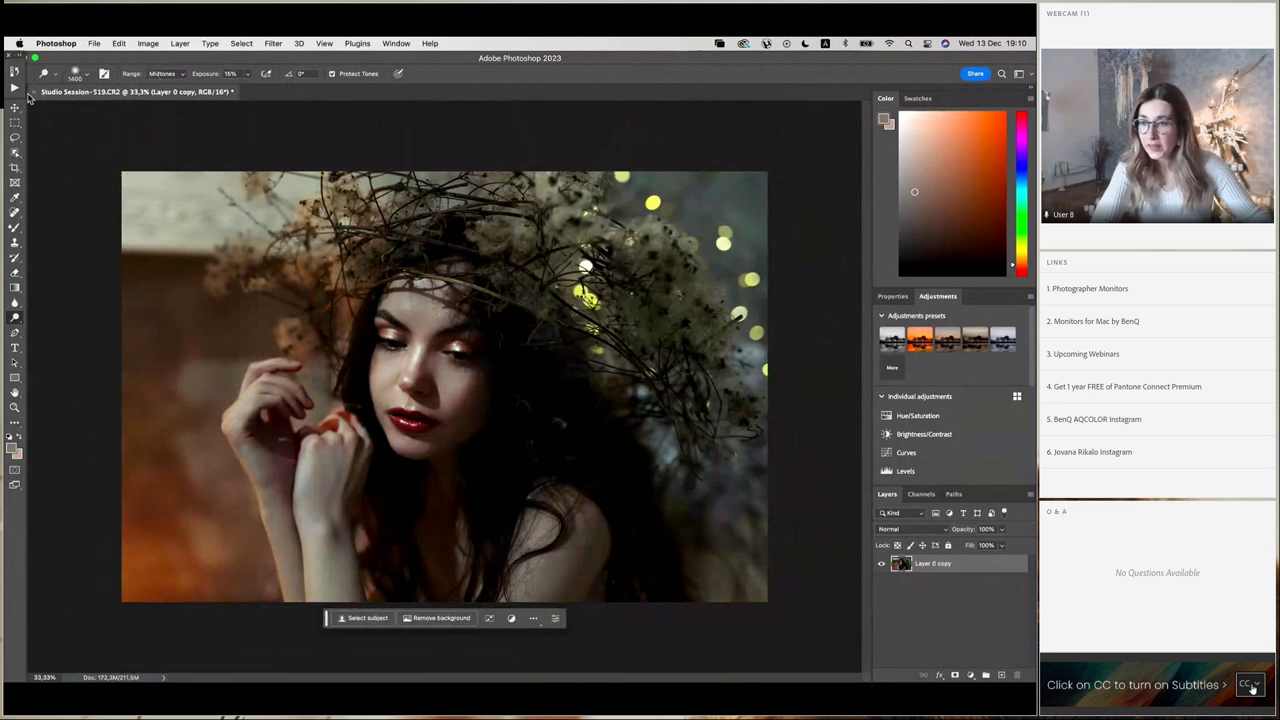
Close the portrait document and choose to save its changes.
{"action": "left_click", "coordinate": [34, 92]}
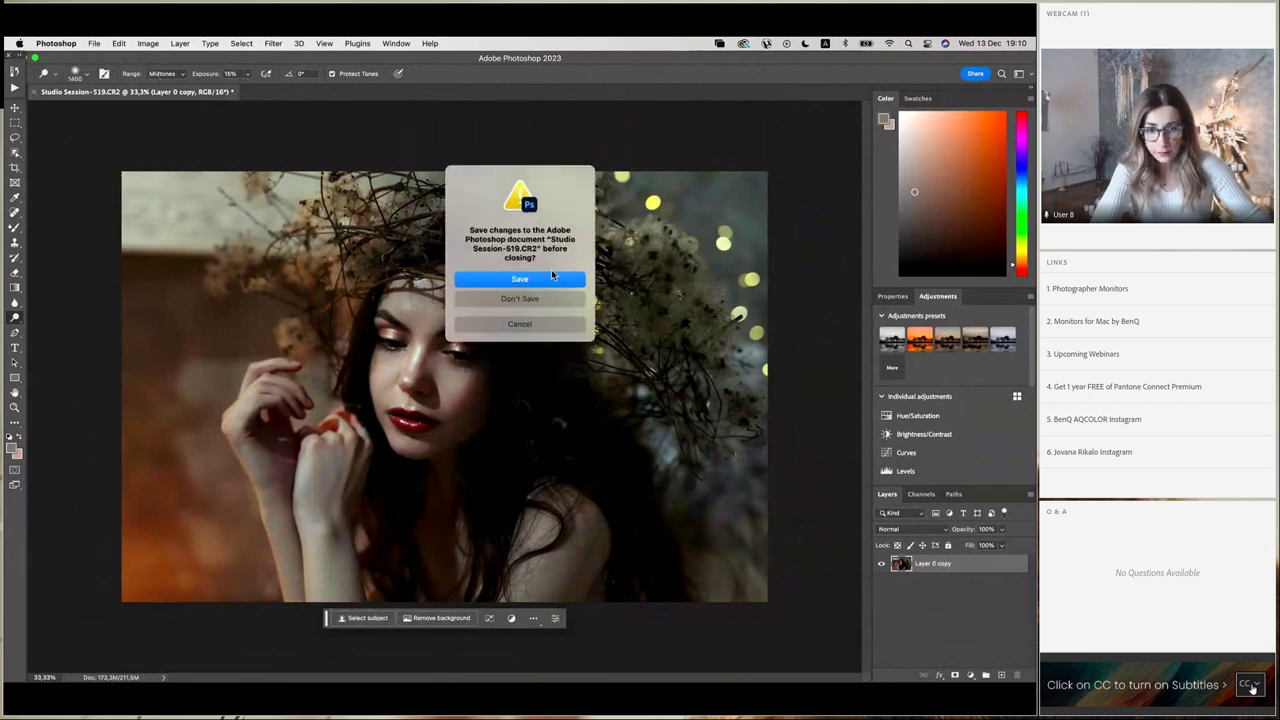
{"action": "left_click", "coordinate": [515, 281]}
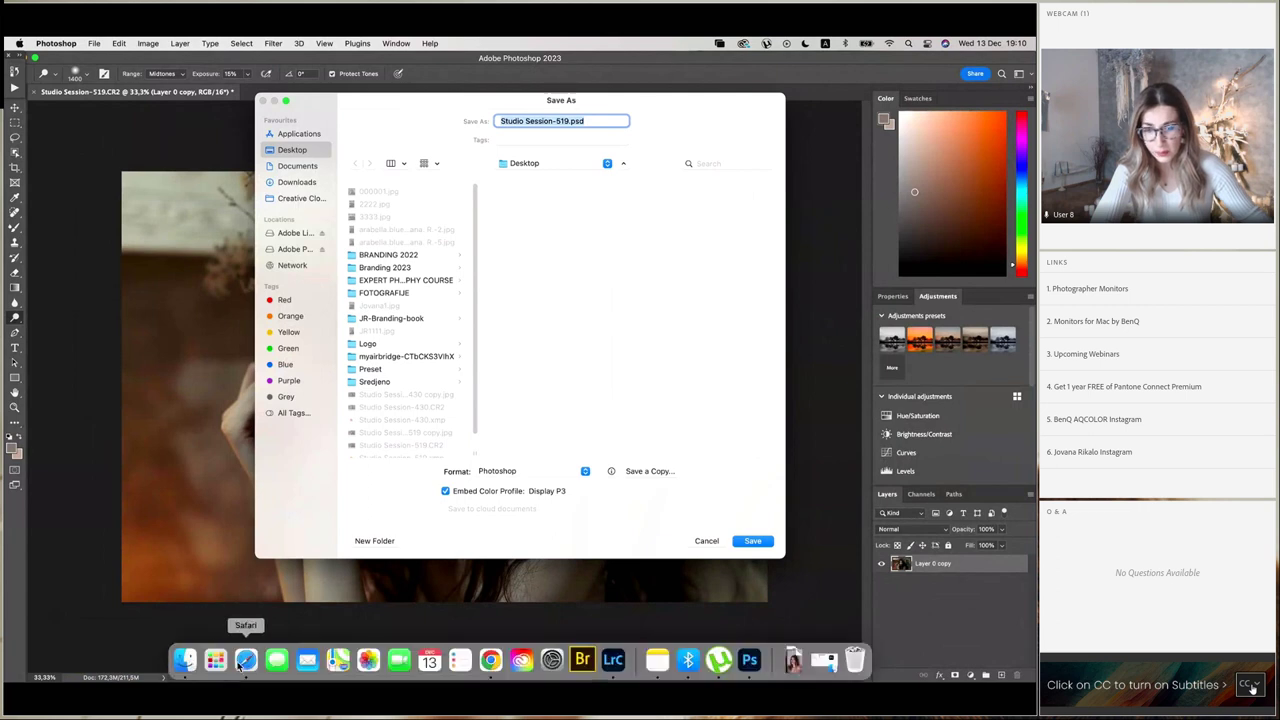
Switch to the Adobe Connect webinar room in Safari and stop sharing the screen.
{"action": "left_click", "coordinate": [246, 660]}
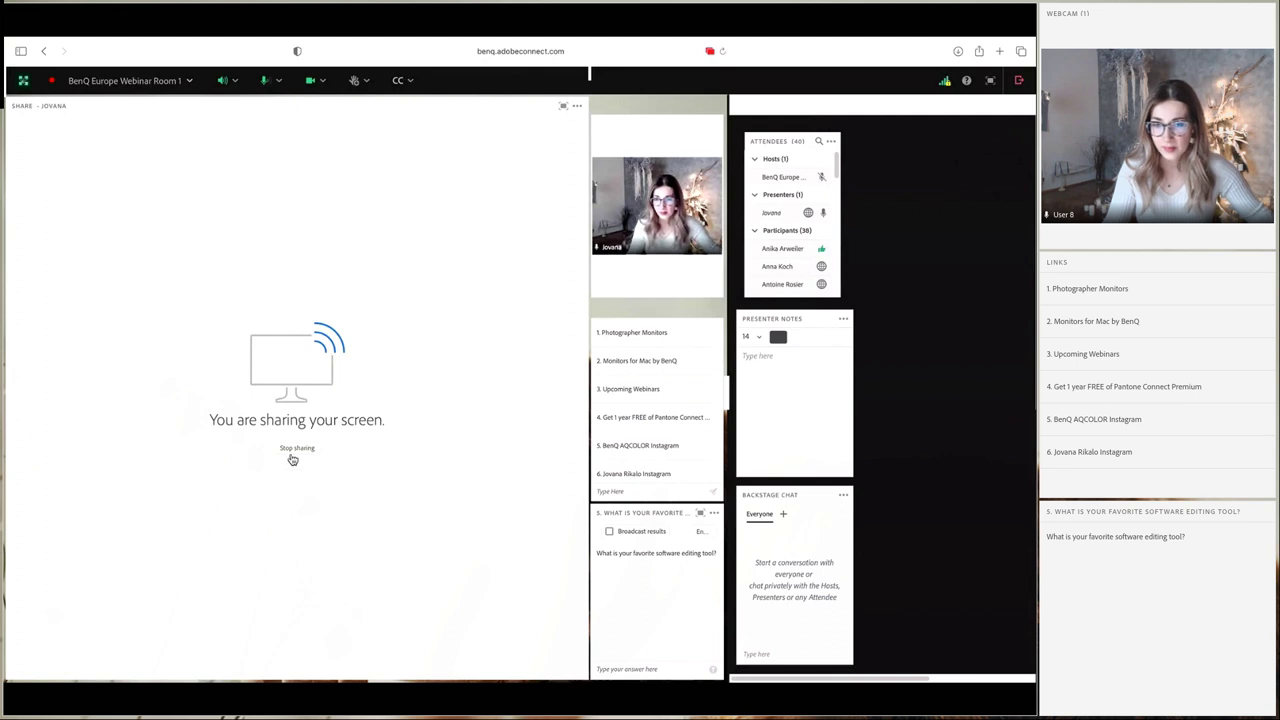
{"action": "left_click", "coordinate": [296, 448]}
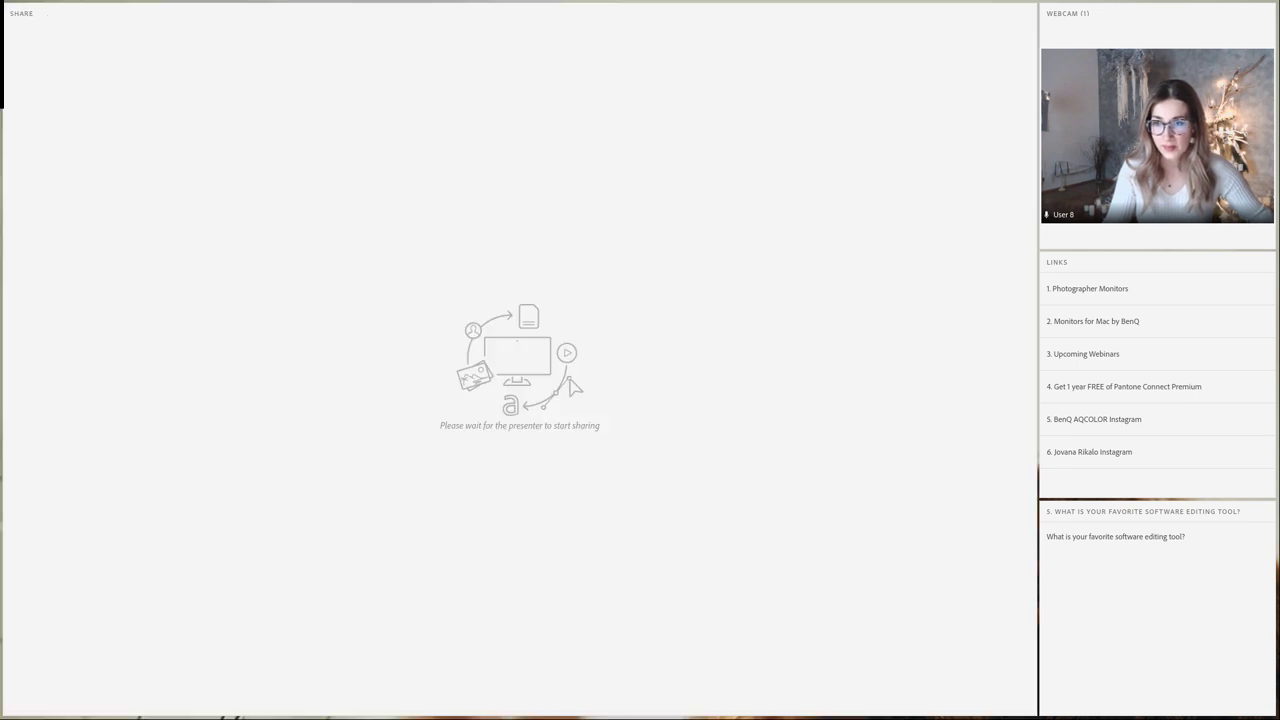